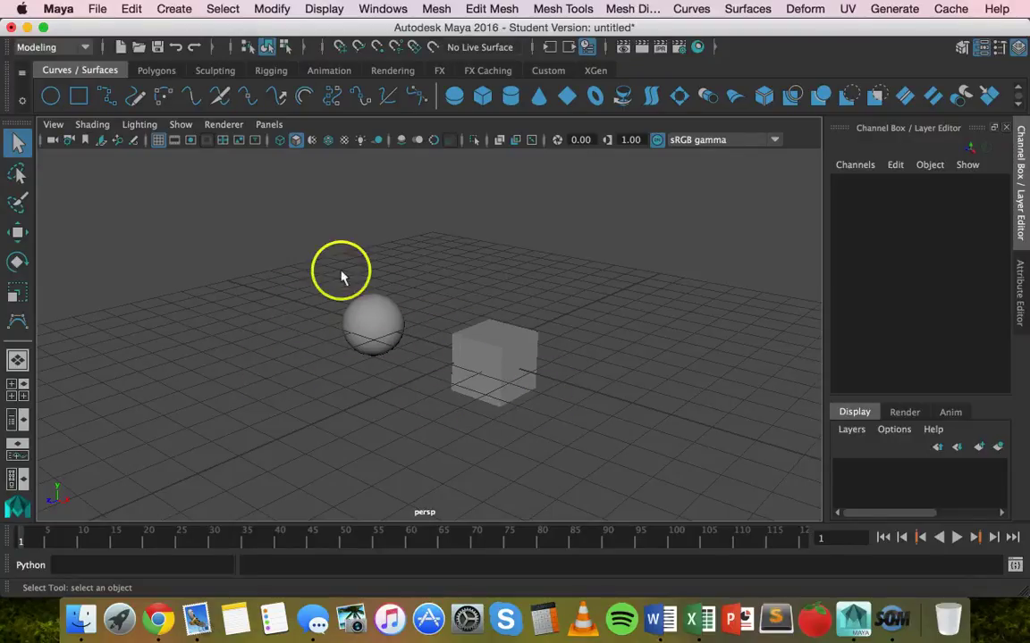
Assign a new Phong material to the NURBS sphere.
click(366, 326)
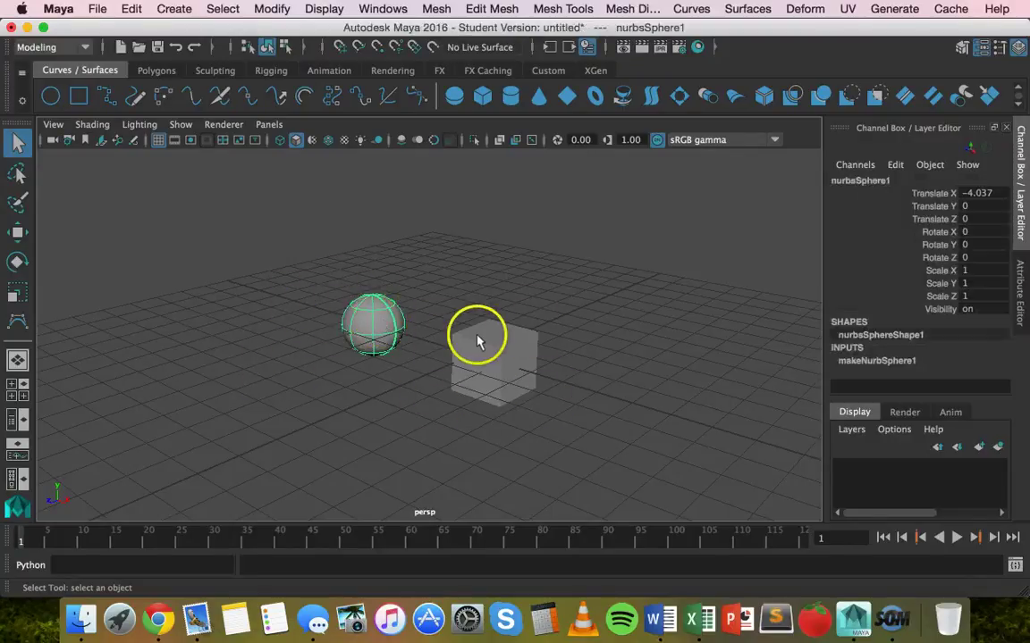
click(487, 343)
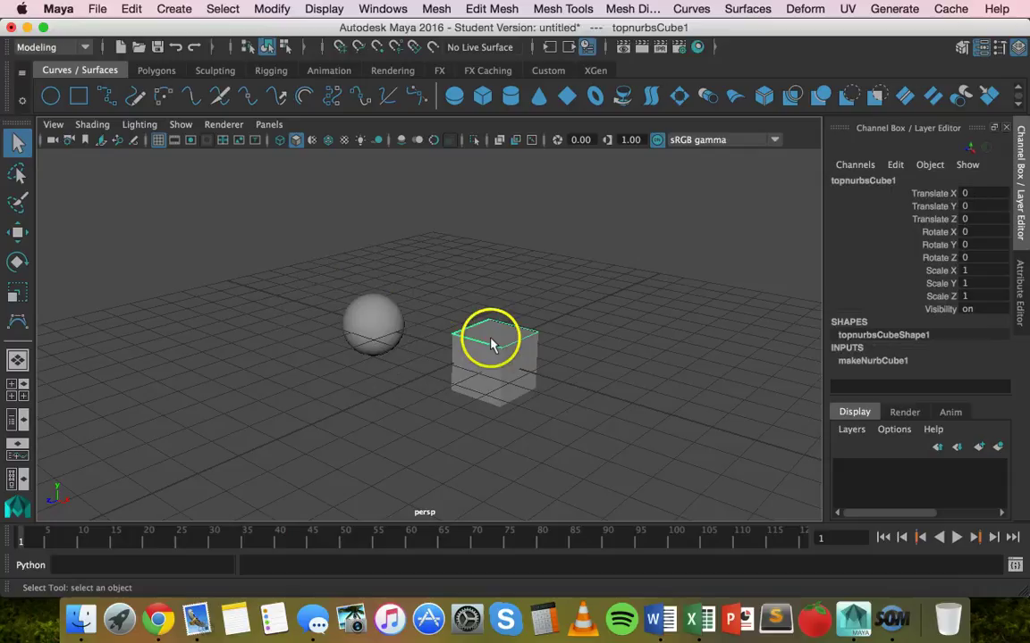
click(366, 321)
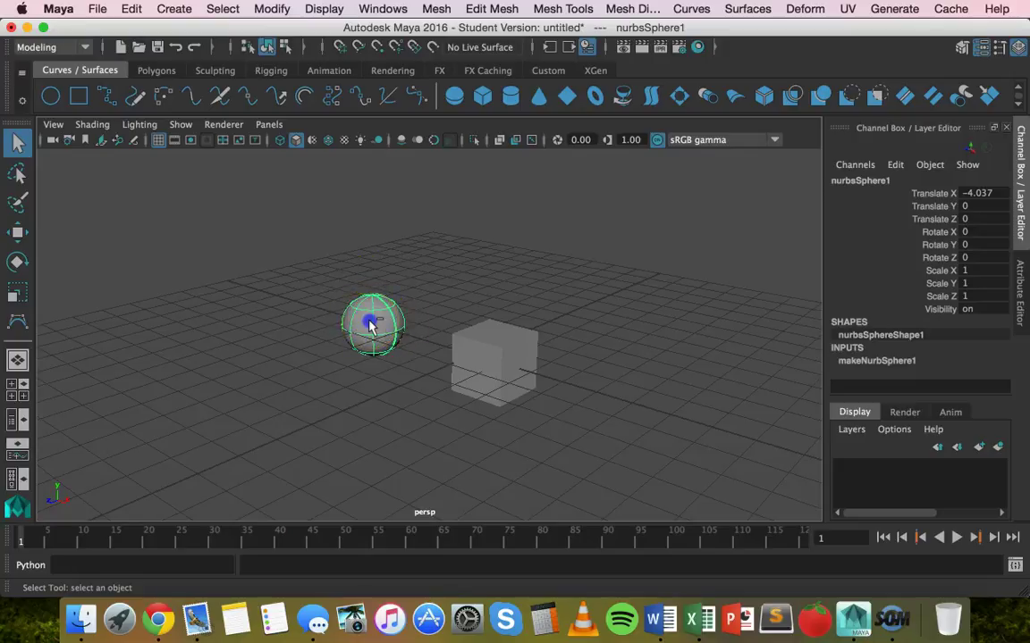
right_drag(369, 323, 368, 575)
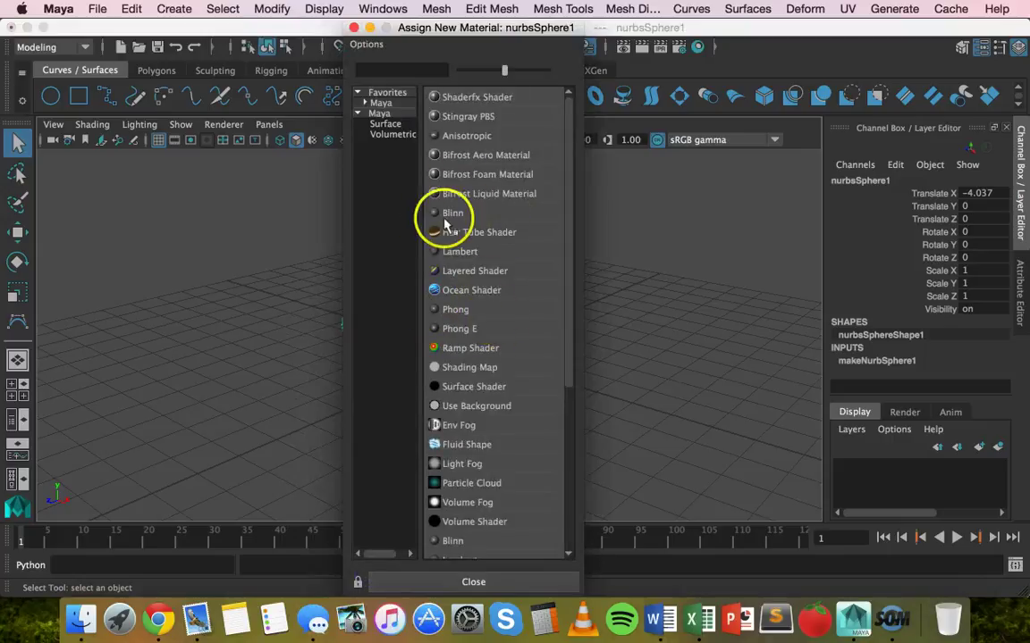
click(458, 309)
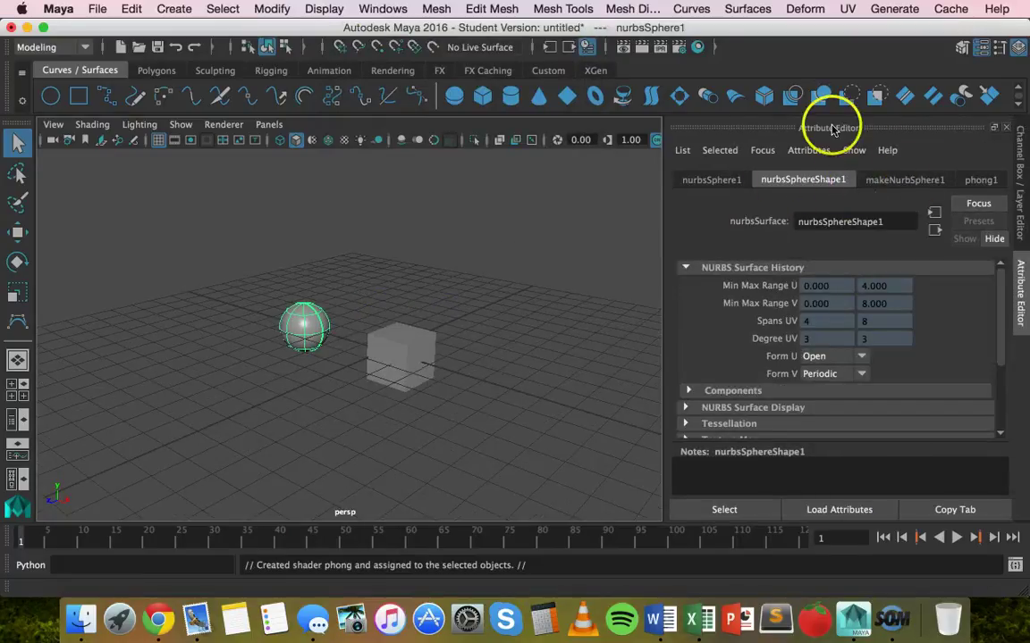
Set the Color of the sphere's Phong material to red.
click(981, 180)
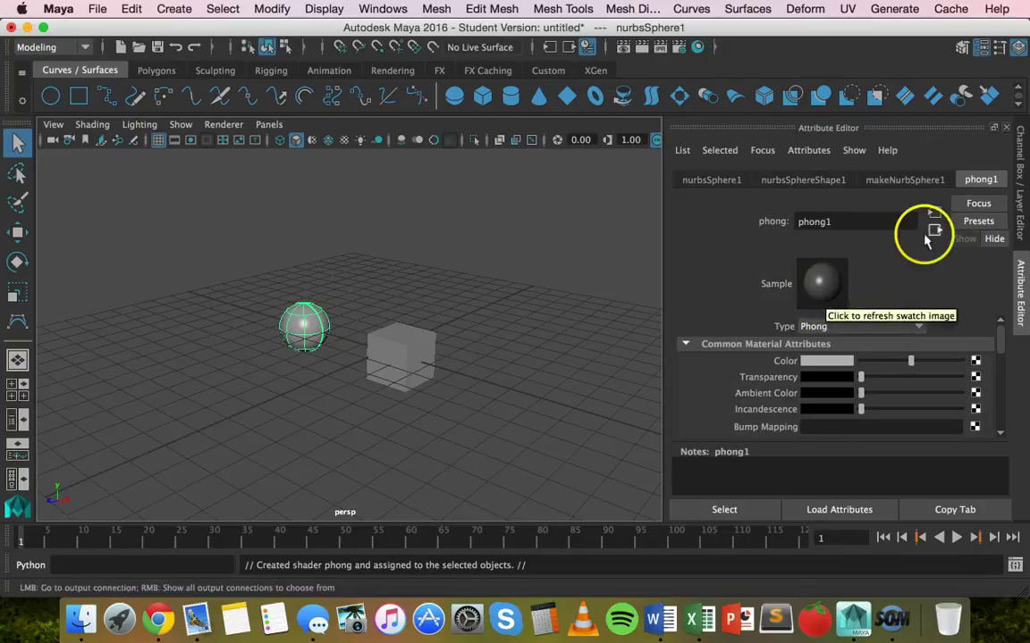
click(818, 363)
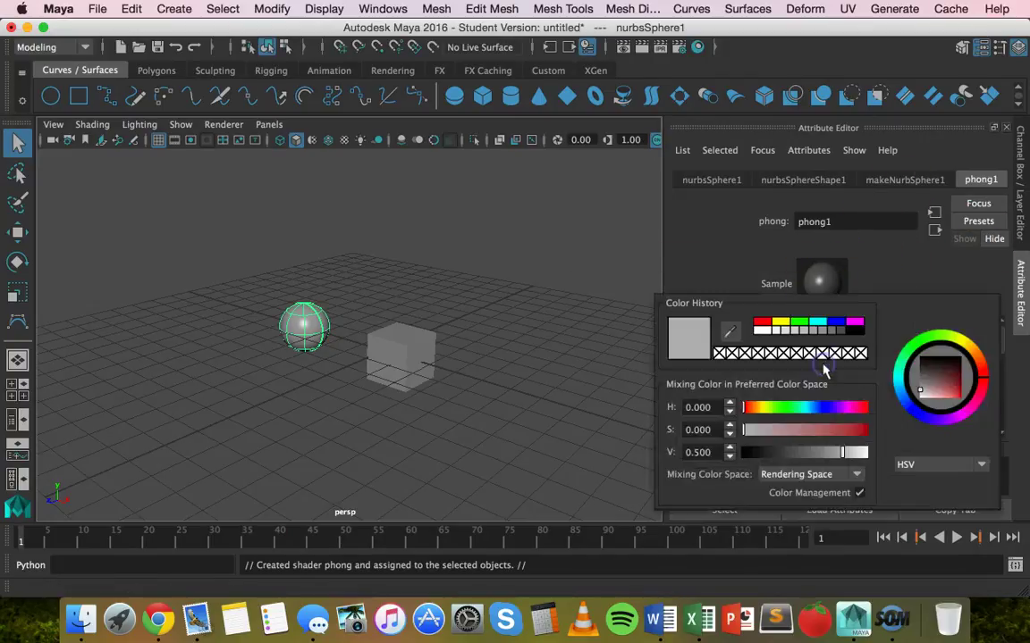
click(759, 323)
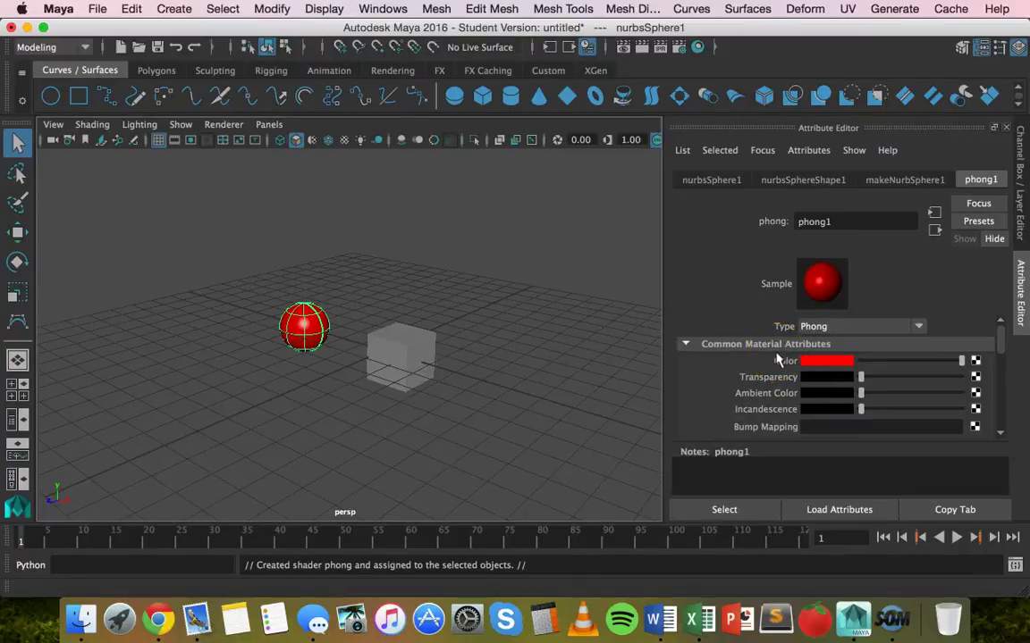
Set a keyframe on only the sphere's Translate Y channel at frame 1, with the value at 0.
click(1021, 188)
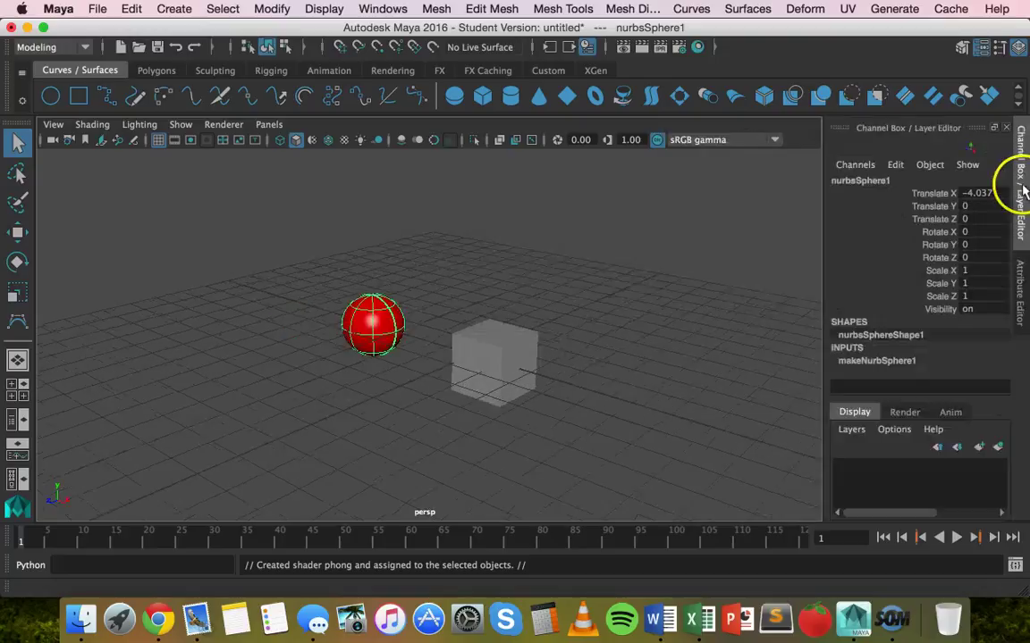
click(371, 322)
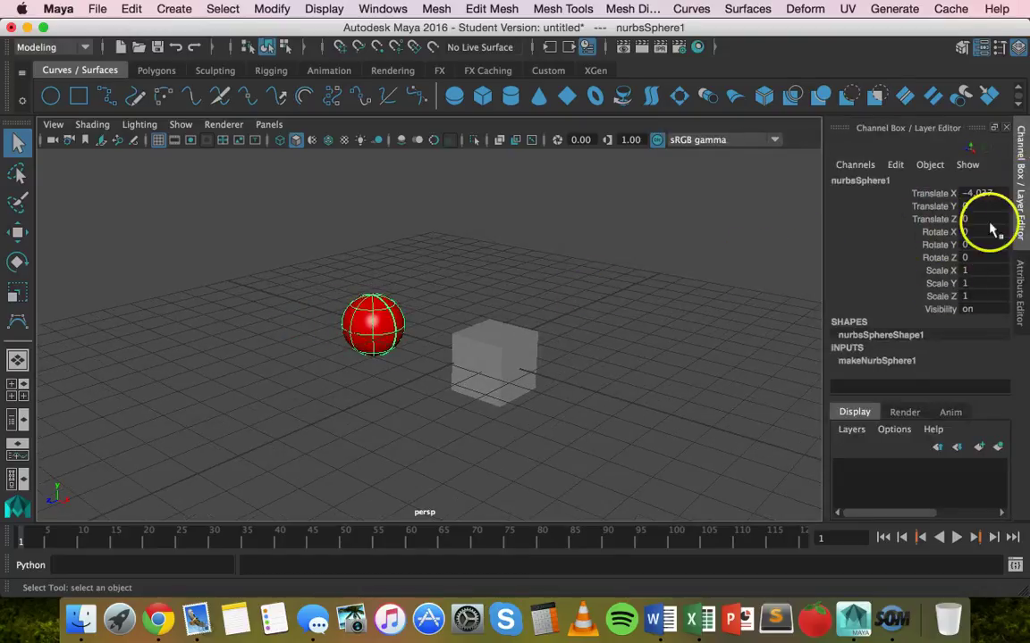
right_click(934, 206)
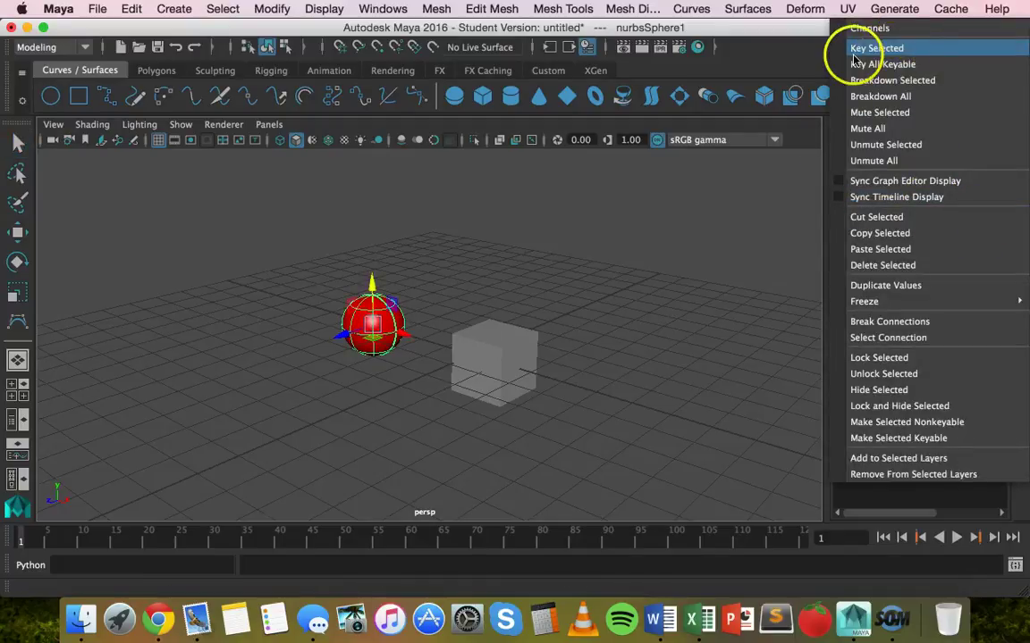
click(777, 193)
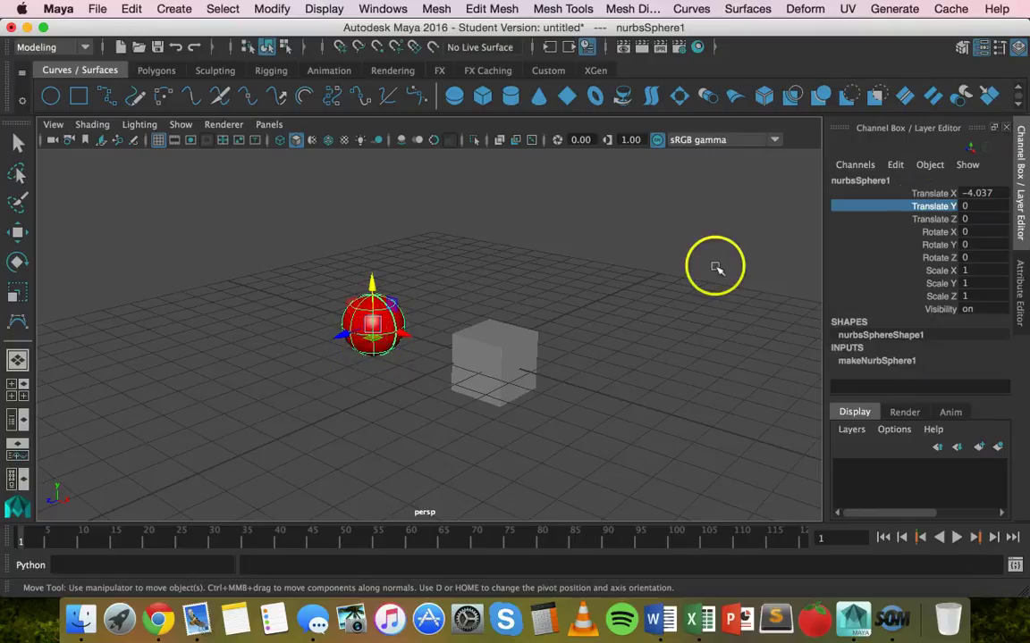
right_click(938, 209)
click(893, 49)
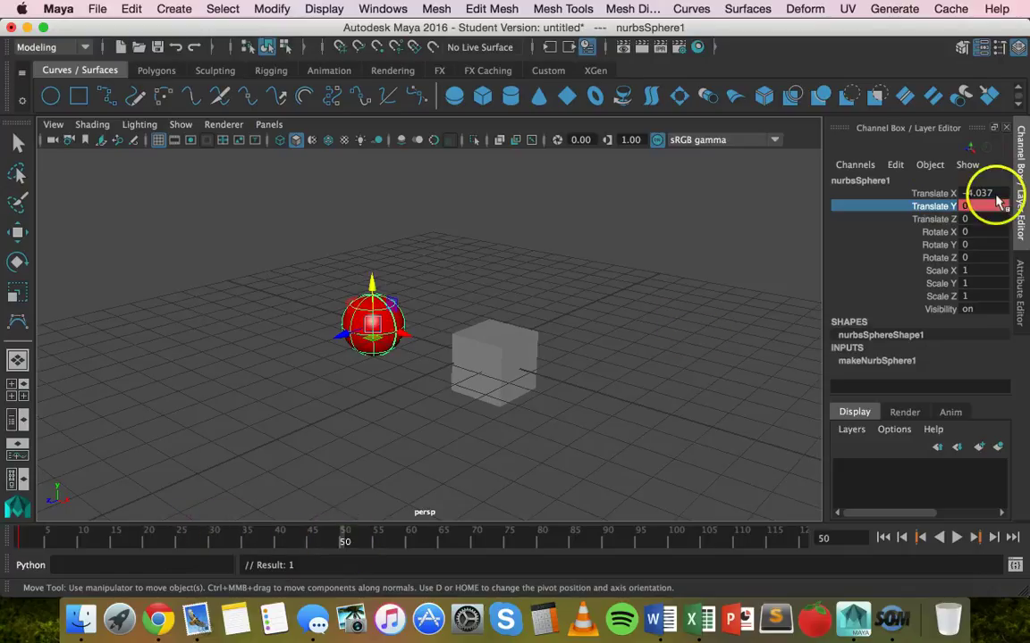
Try a Translate Y value of 50 for the sphere at frame 50, and undo it.
click(979, 207)
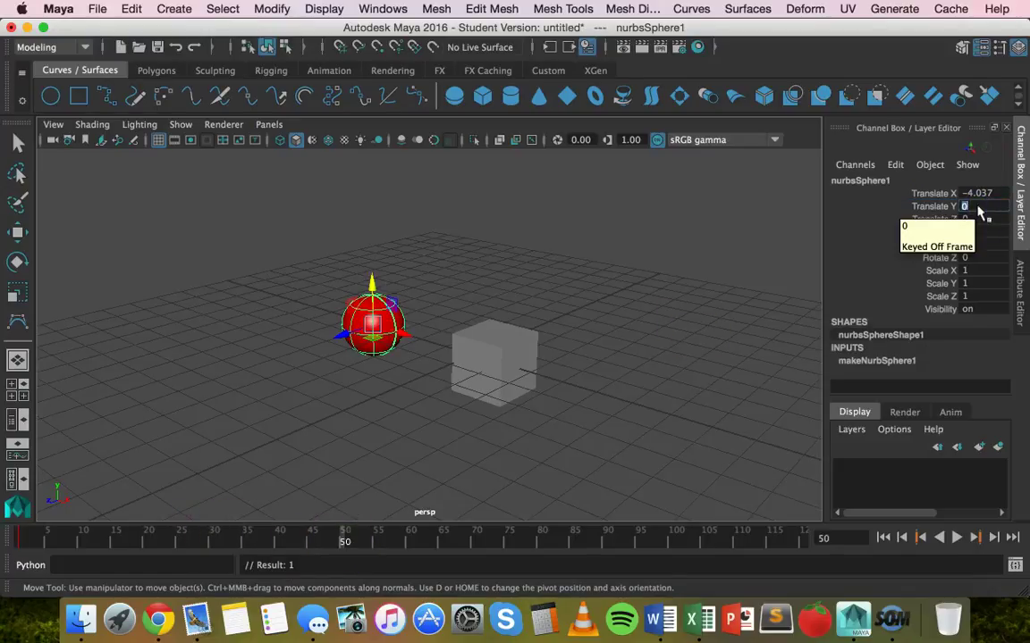
text(50)
key(Return)
scroll(597, 269, down, 5)
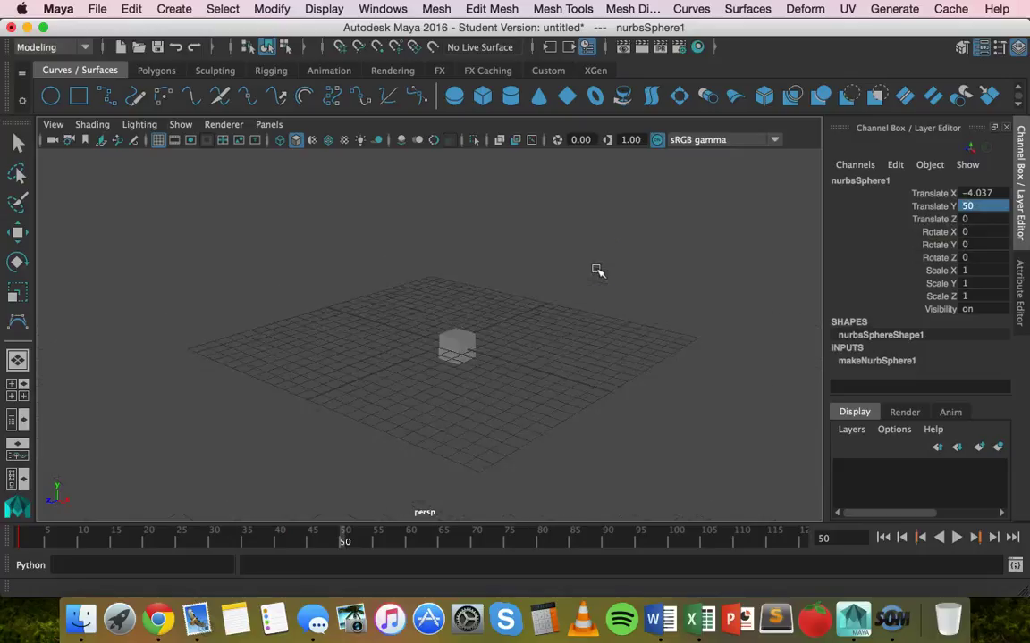
scroll(597, 270, up, 5)
key(ctrl+z)
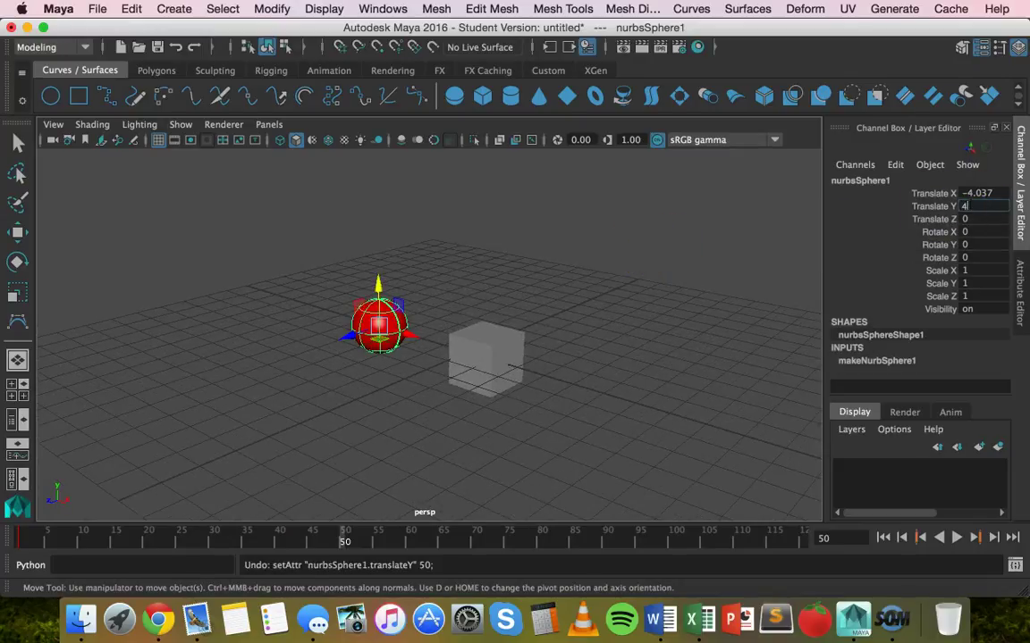
Set the sphere's Translate Y to 5 at frame 50 and key that channel.
text(4)
key(Return)
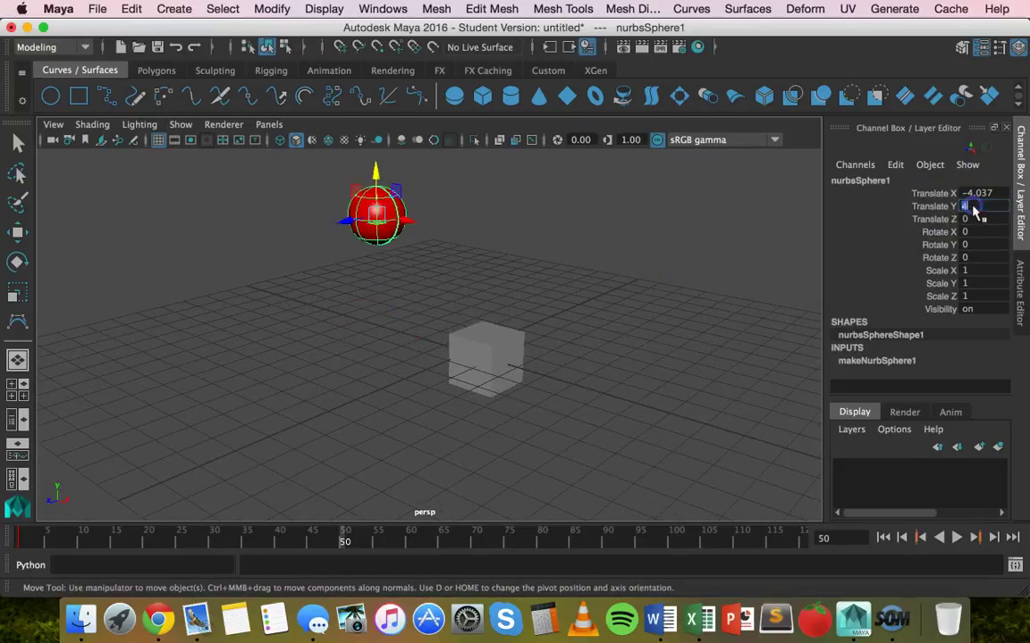
text(5)
key(Return)
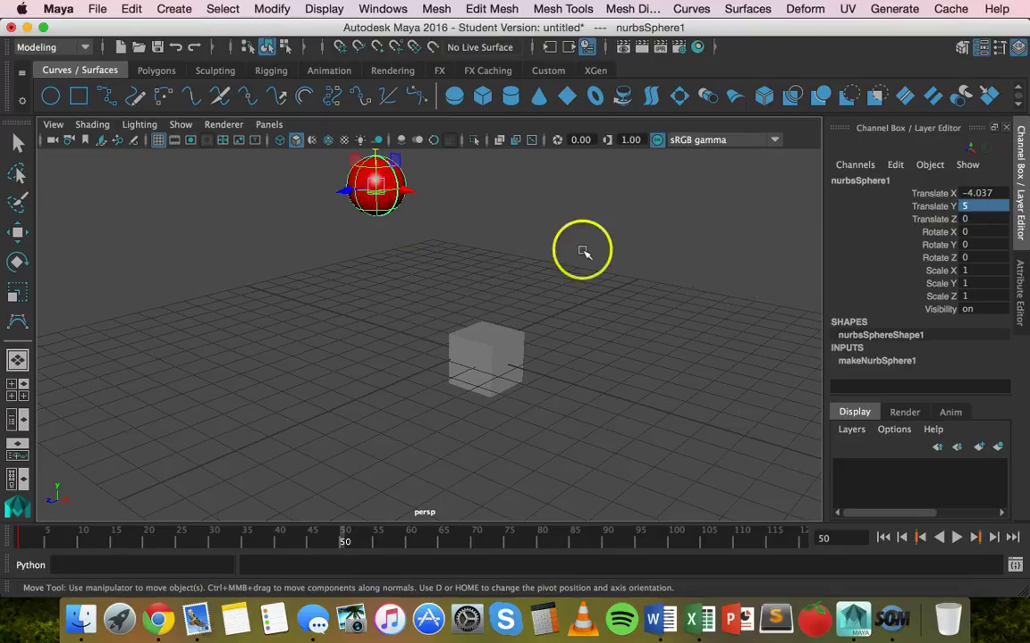
alt+drag(581, 248, 583, 251)
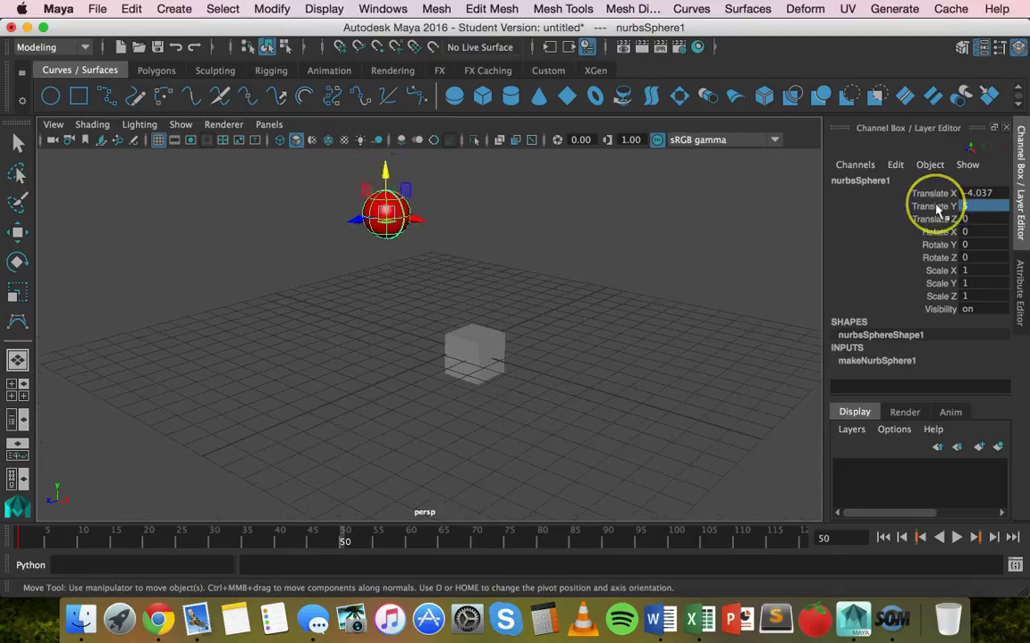
right_click(936, 209)
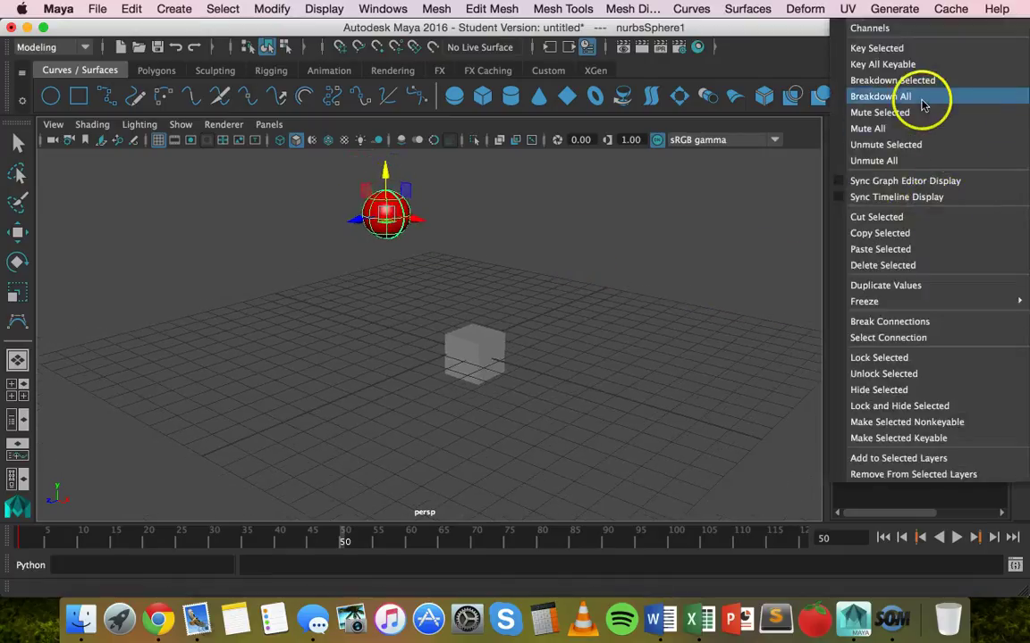
click(829, 197)
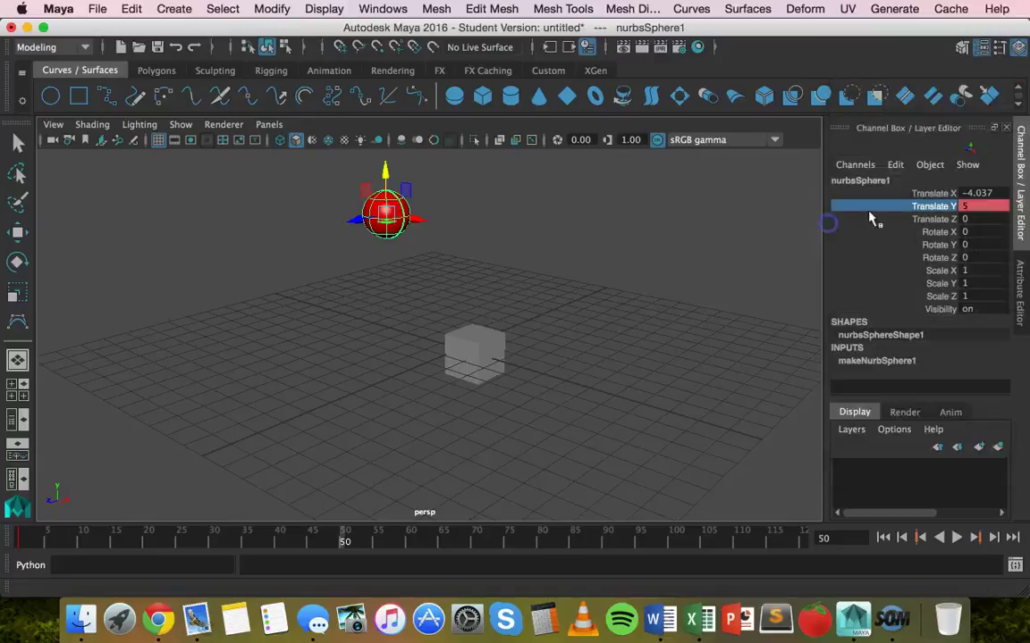
right_click(937, 209)
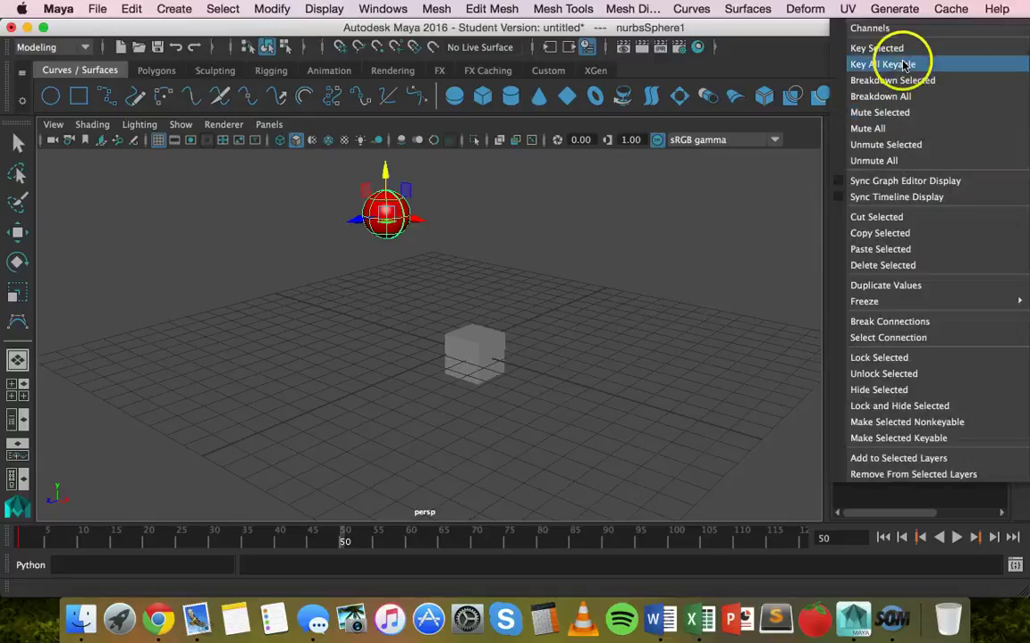
click(901, 46)
Play back the animation to check the sphere's vertical movement between its two keyframes.
key(alt+v)
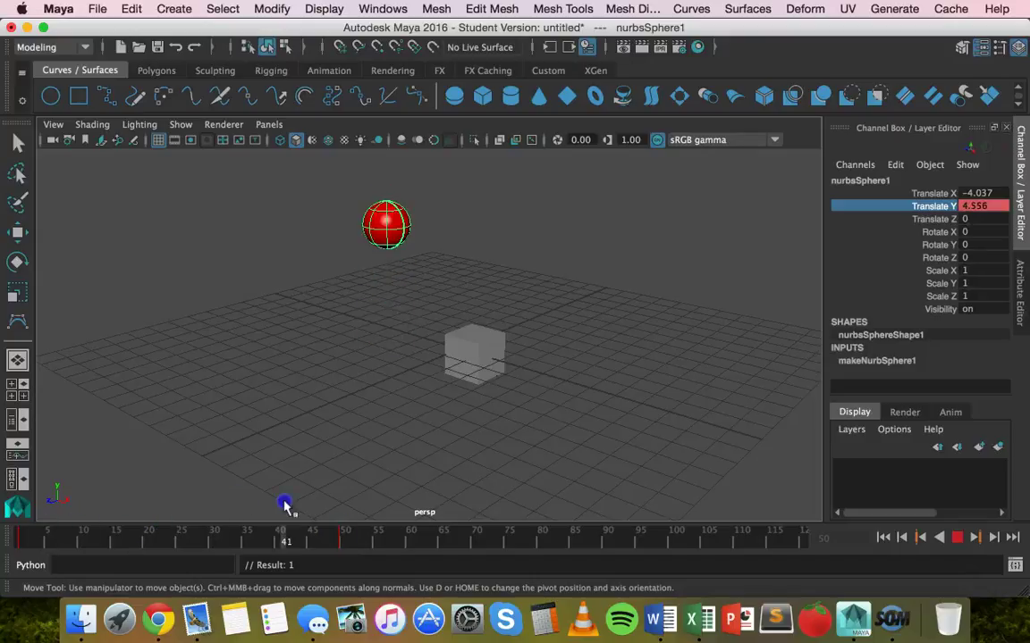
click(62, 534)
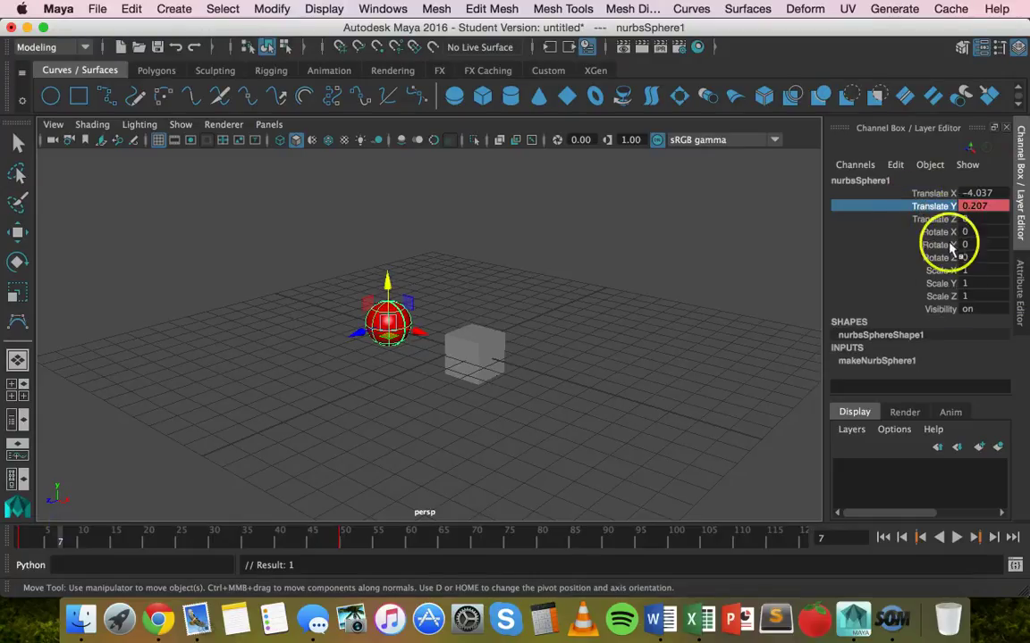
key(alt+v)
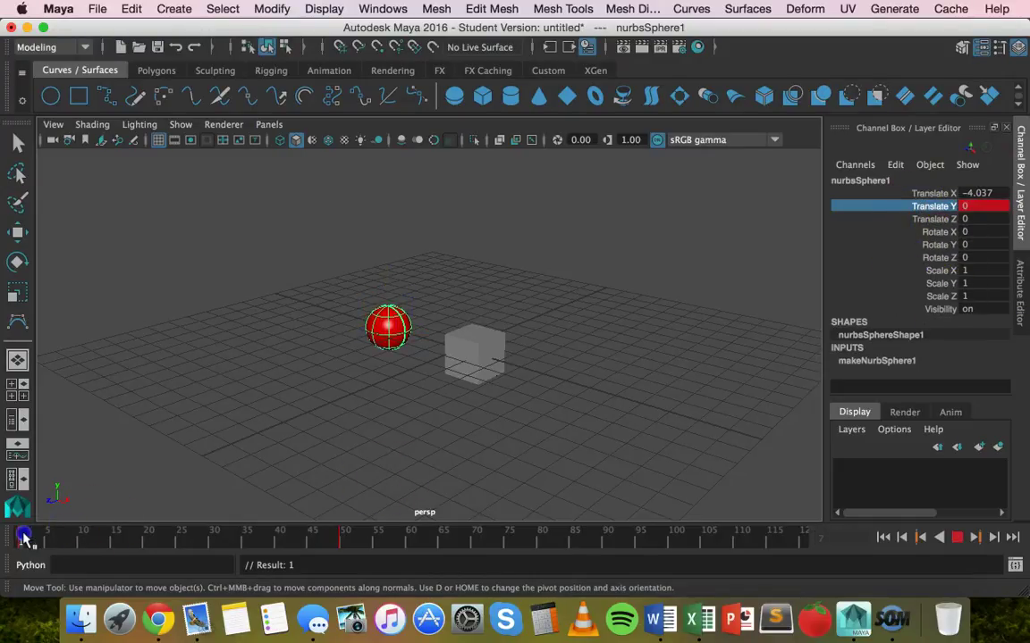
key(alt+v)
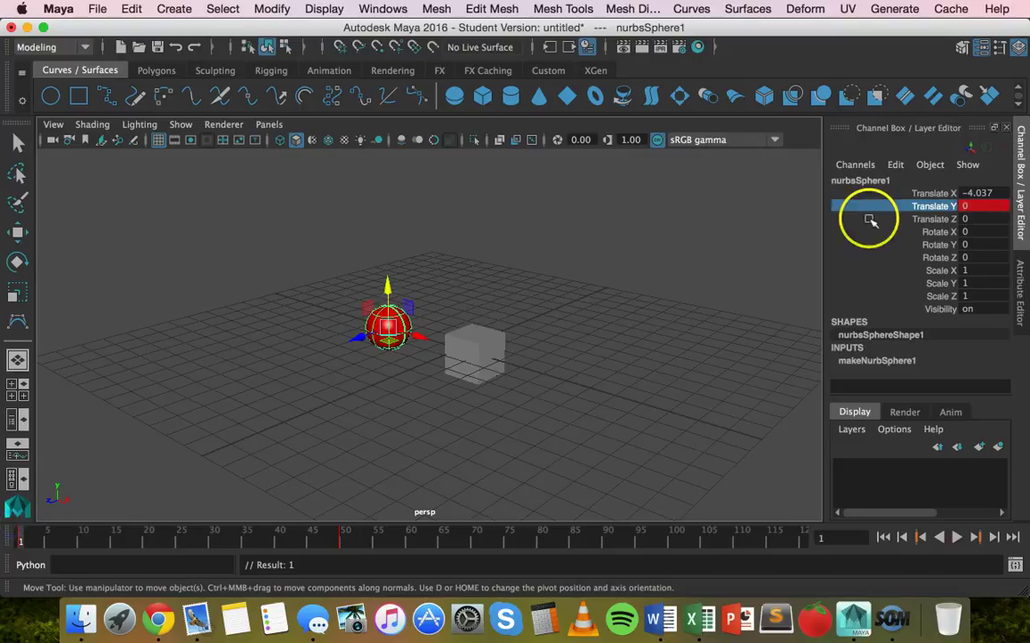
click(939, 220)
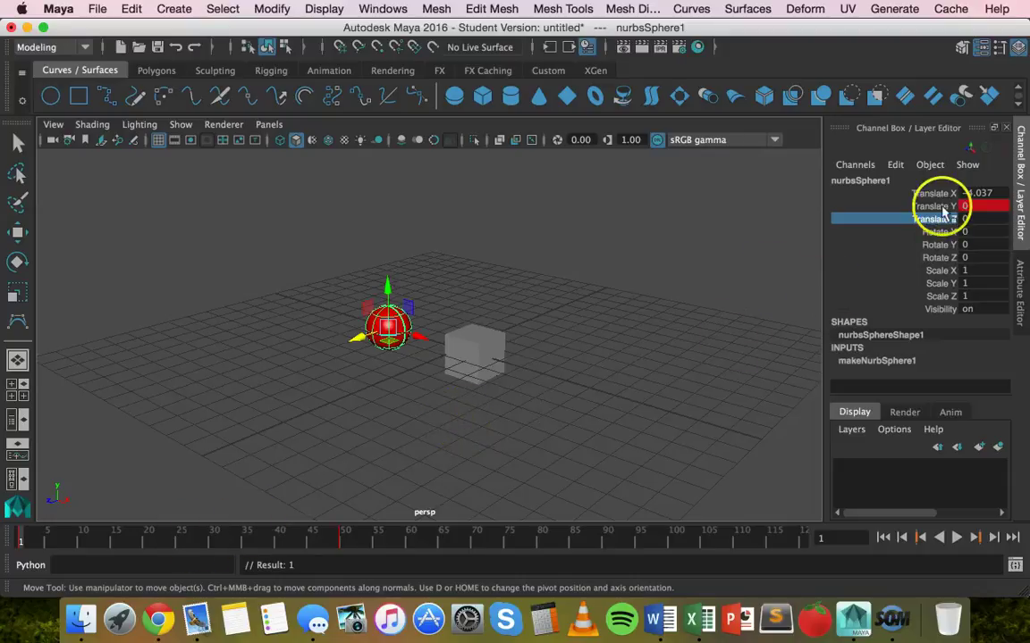
mouse_move(25, 542)
mouse_down()
mouse_move(333, 547)
mouse_move(19, 545)
mouse_up()
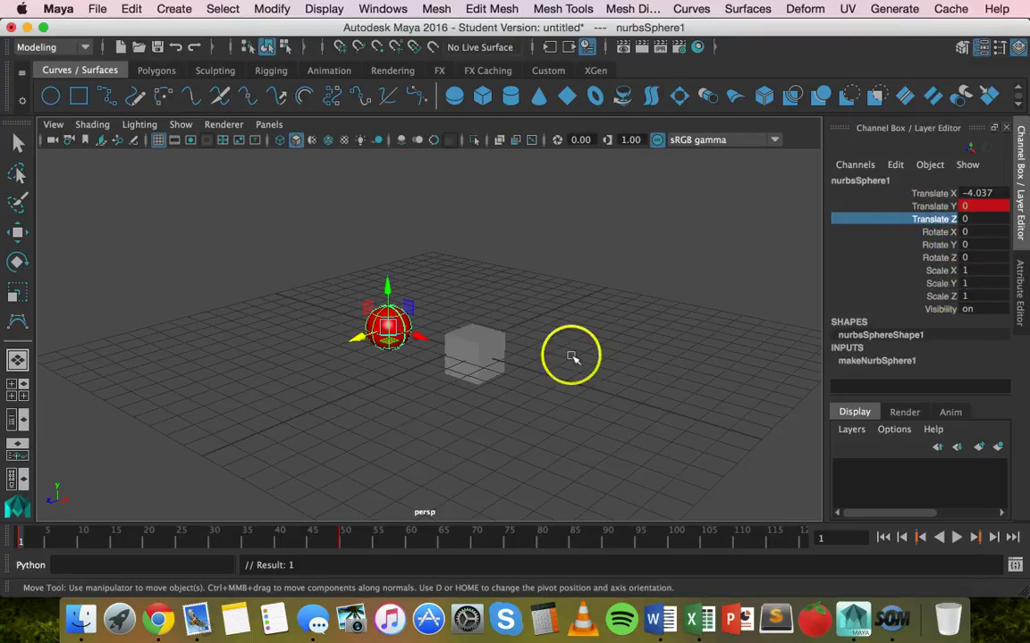
key(alt+v)
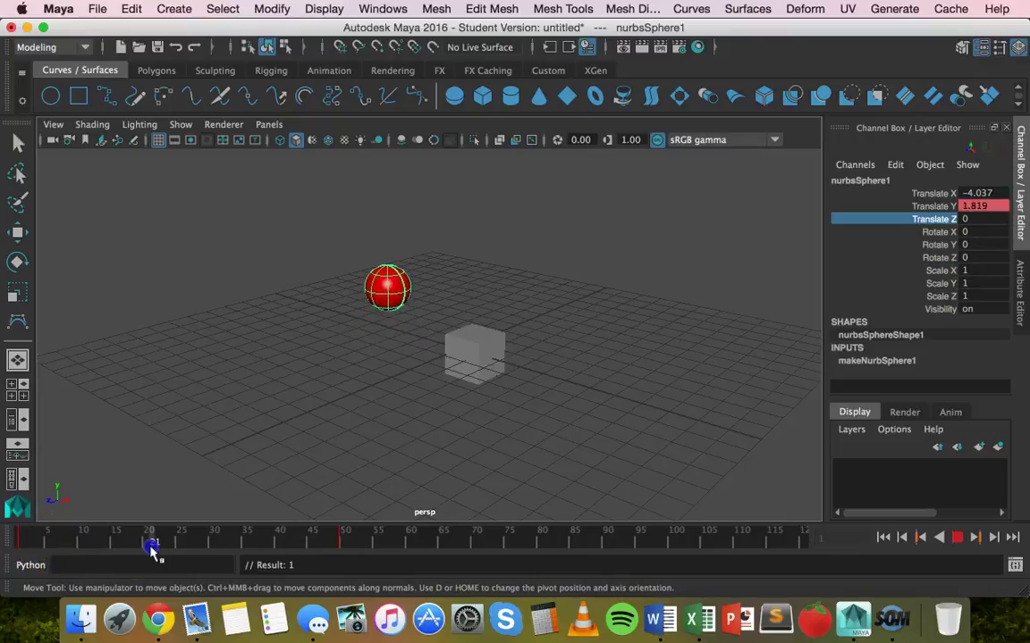
Set a keyframe on the red Color attribute of the sphere's Phong material at frame 1.
click(9, 536)
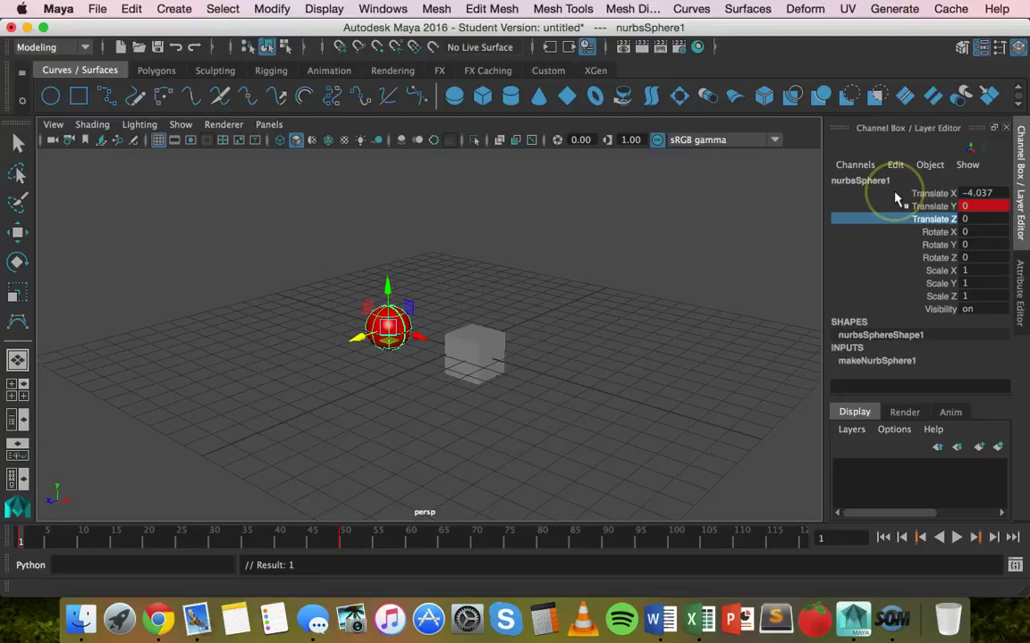
key(ctrl+a)
click(970, 177)
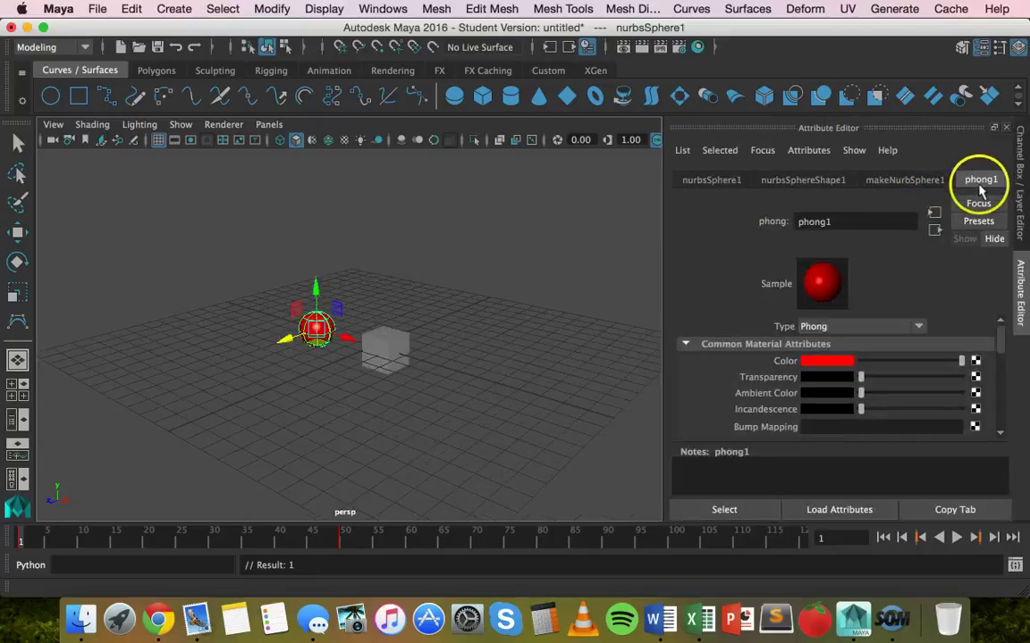
click(832, 360)
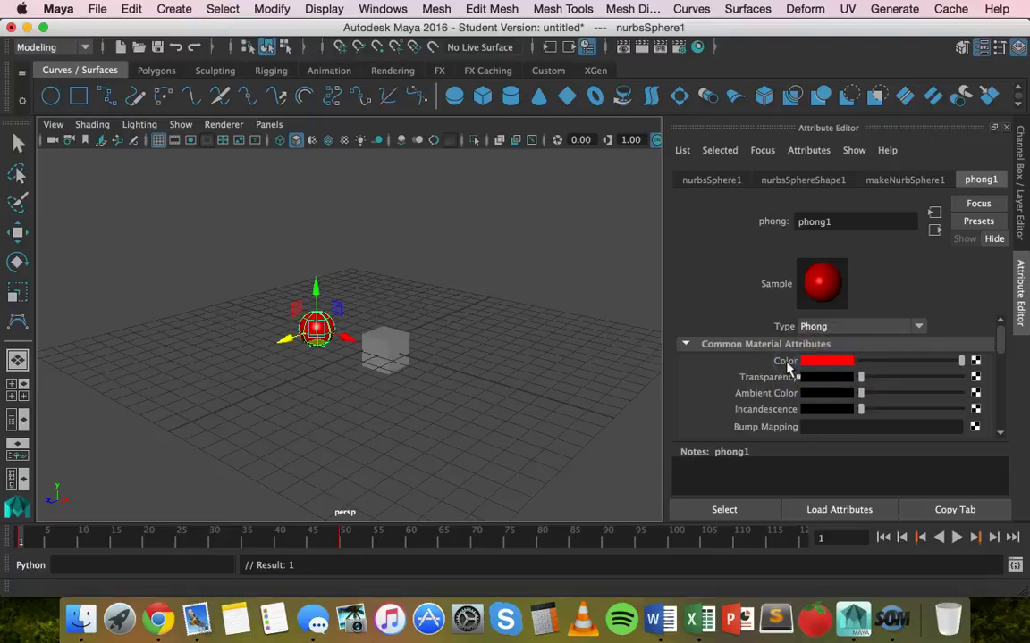
right_click(788, 366)
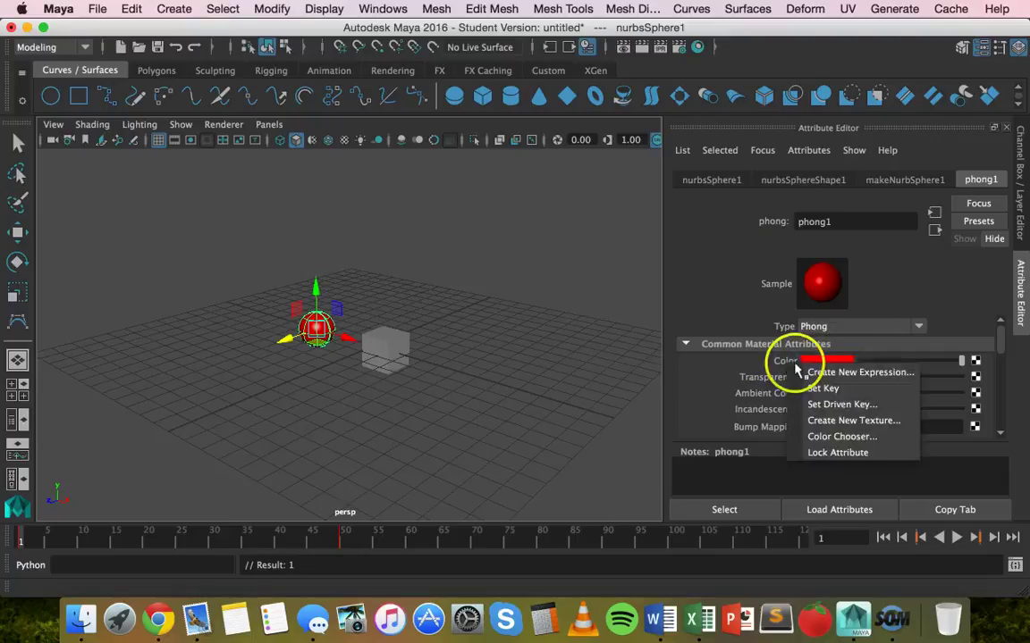
click(833, 390)
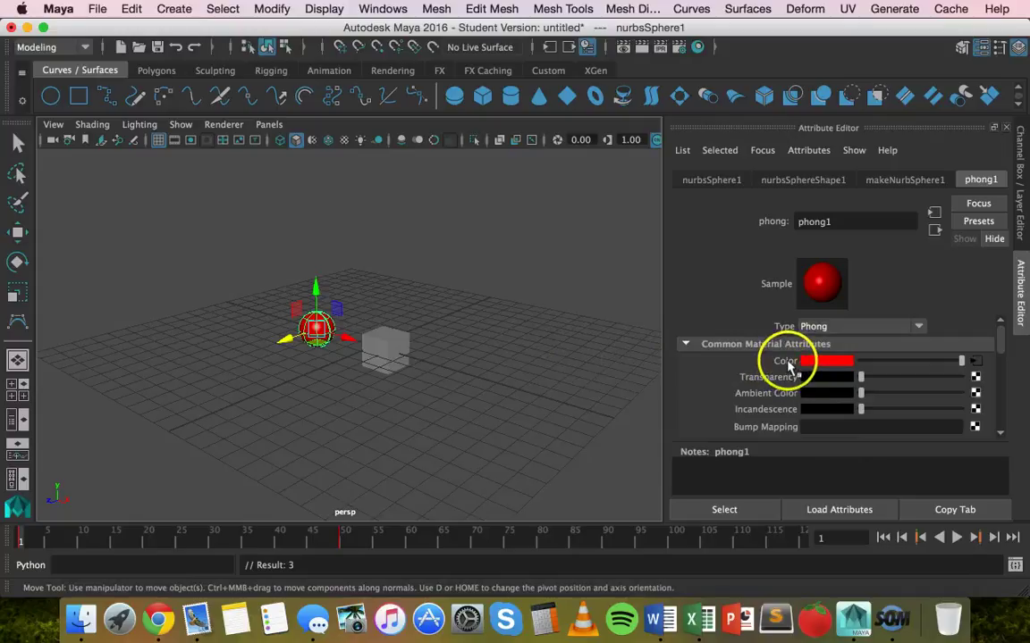
Change the sphere's Phong Color to yellow at frame 50 and set a keyframe on that attribute.
click(345, 537)
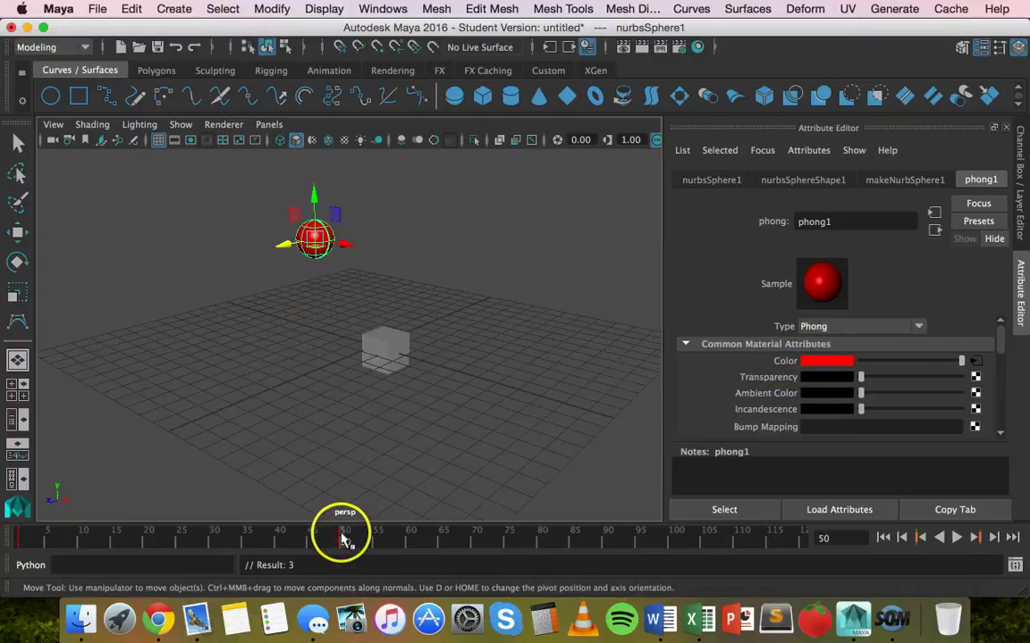
click(822, 362)
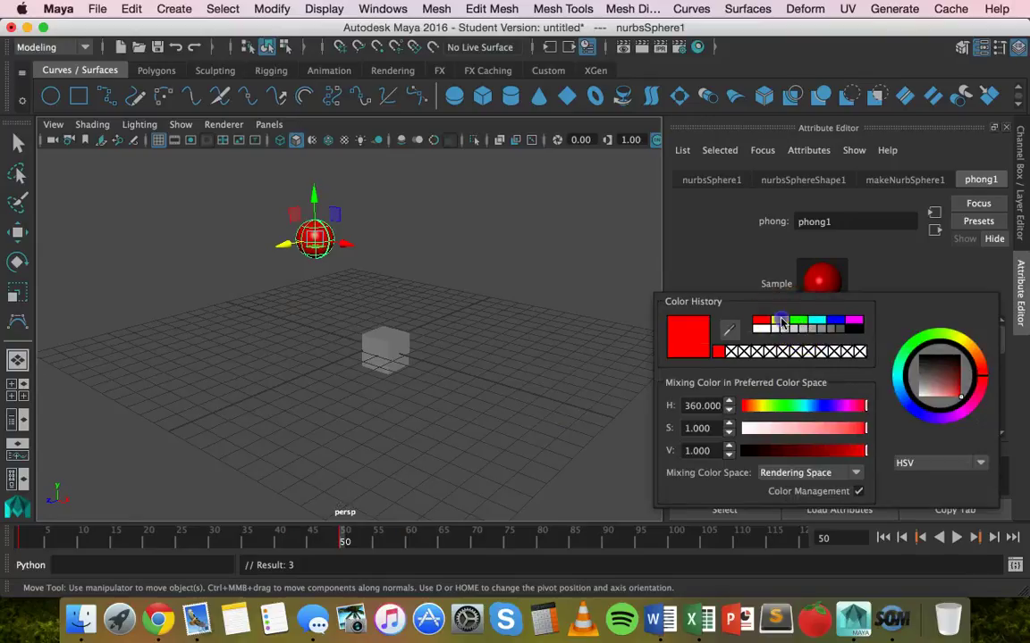
click(780, 321)
click(809, 347)
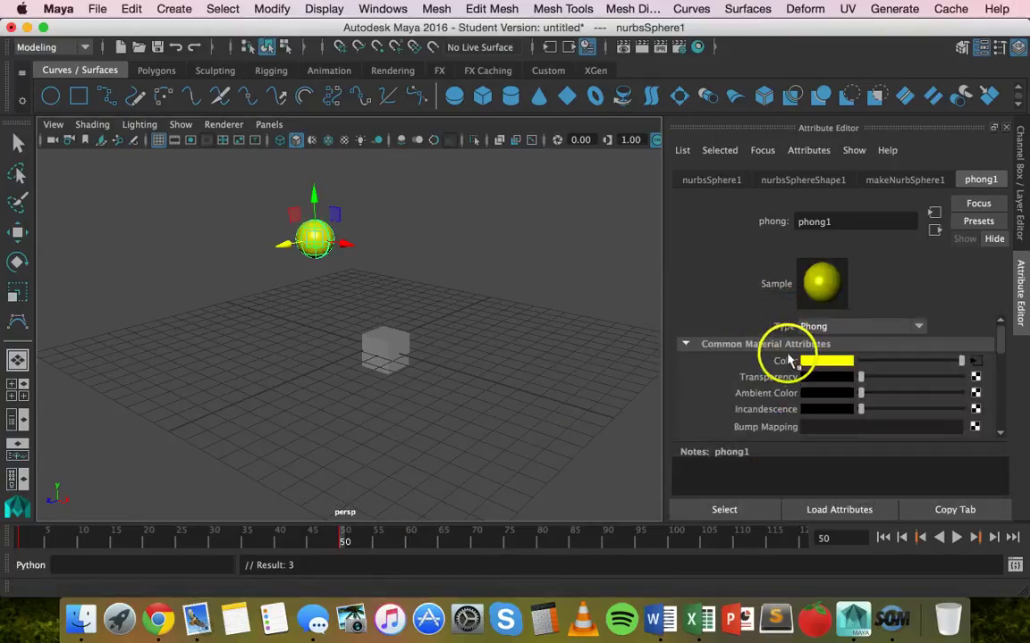
right_drag(785, 368, 731, 410)
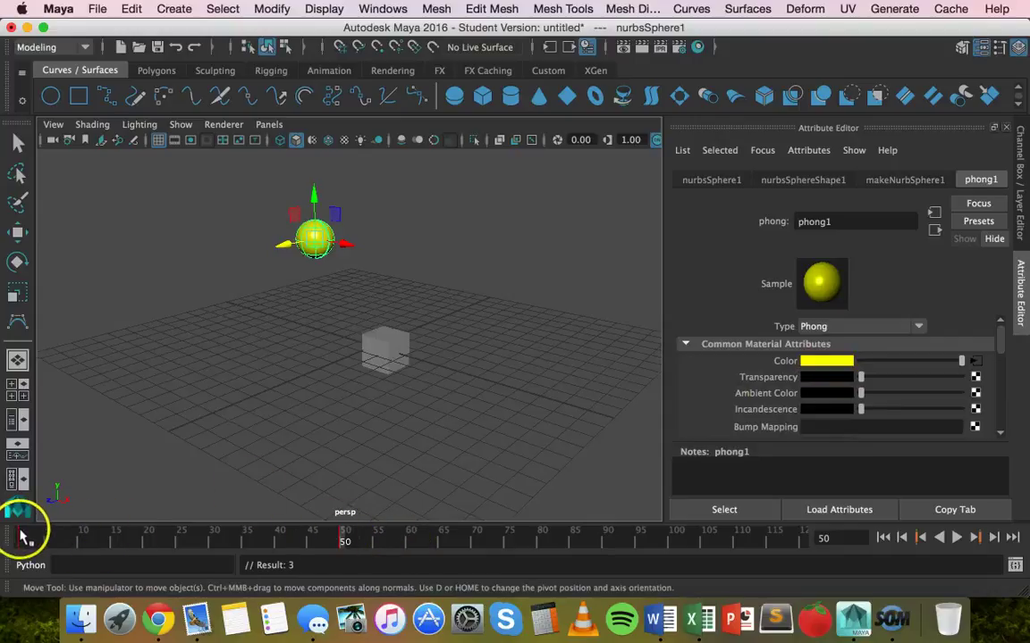
Play back and scrub the animation to check the sphere's color change and movement between frames 1 and 50.
key(alt+v)
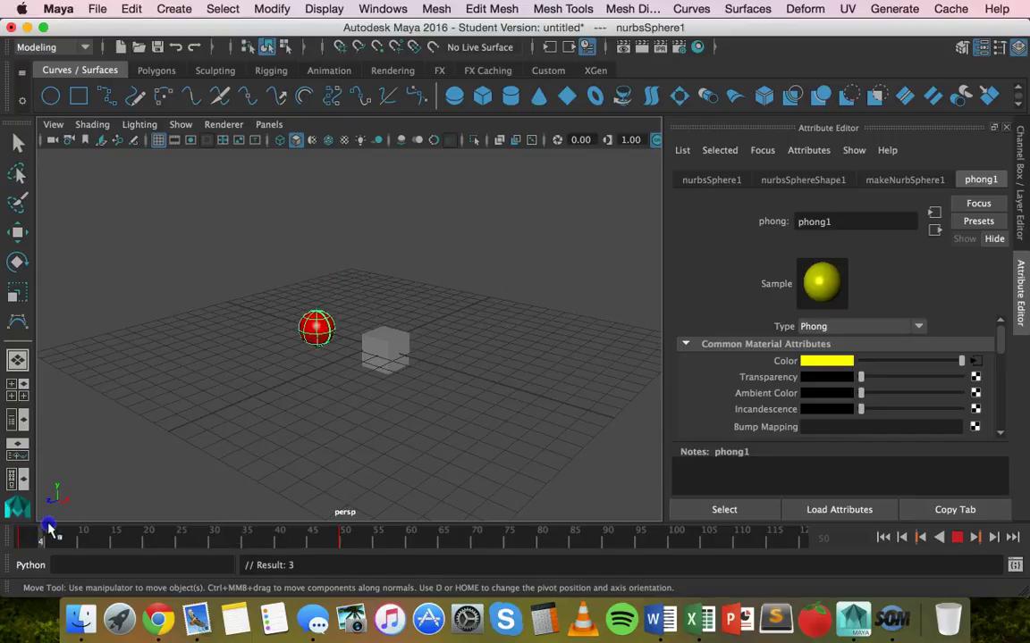
drag(49, 529, 124, 508)
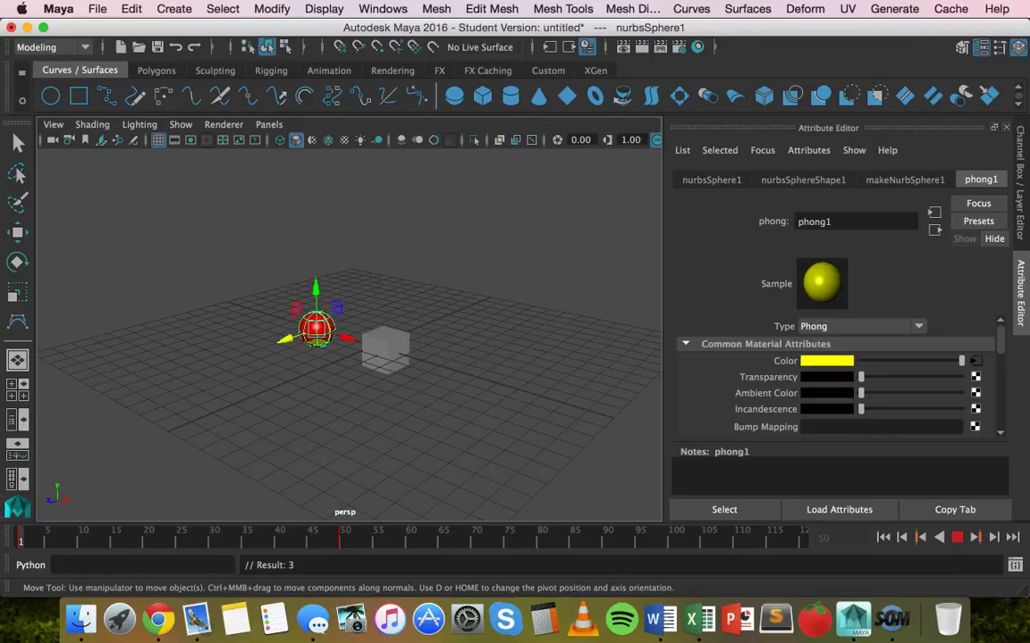
click(956, 538)
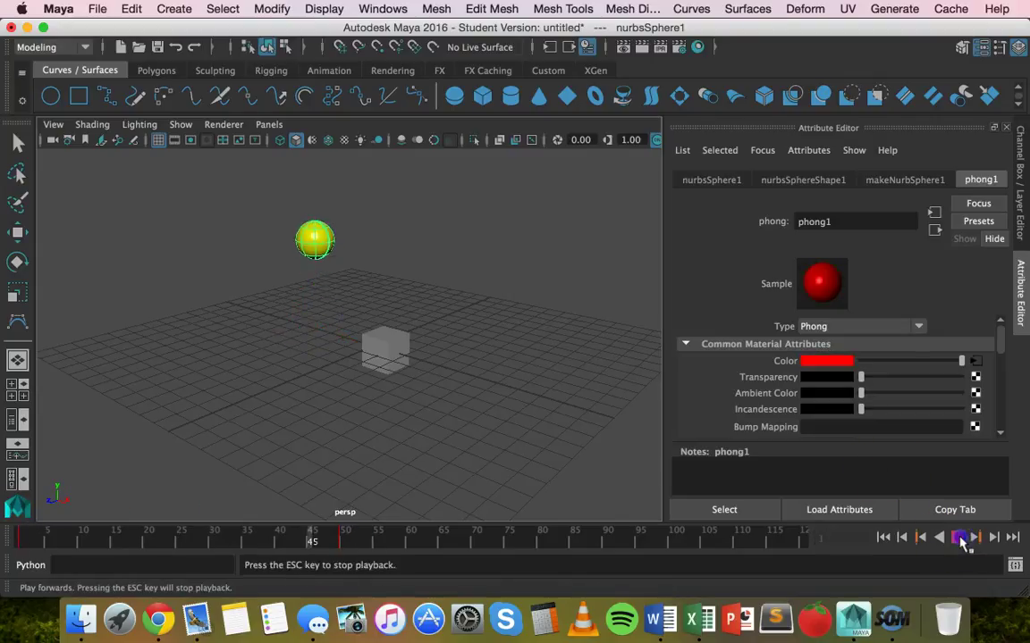
click(959, 538)
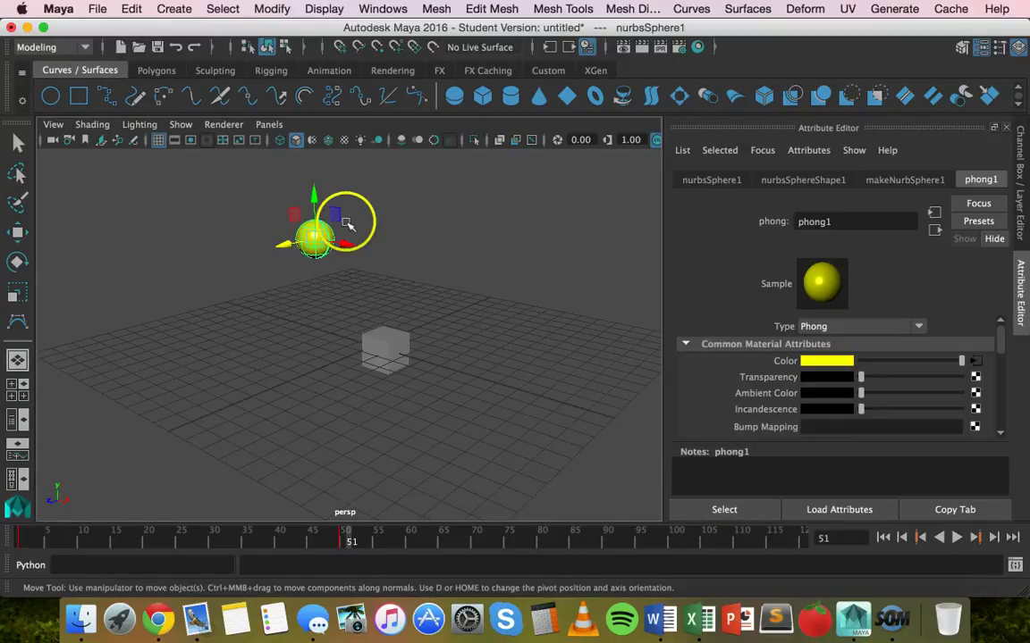
click(340, 538)
key(alt+v)
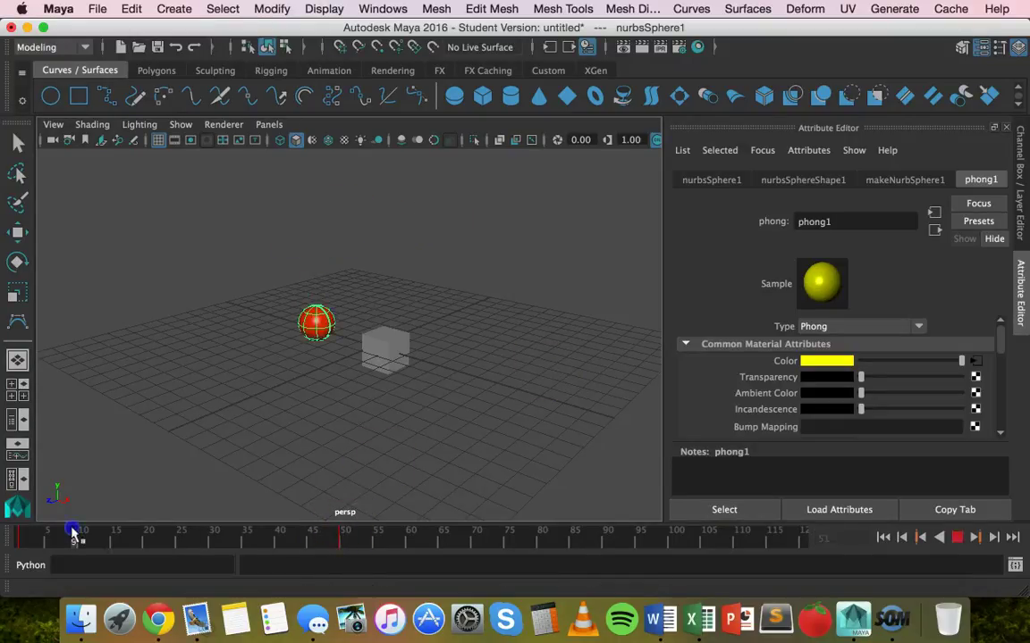
key(alt+v)
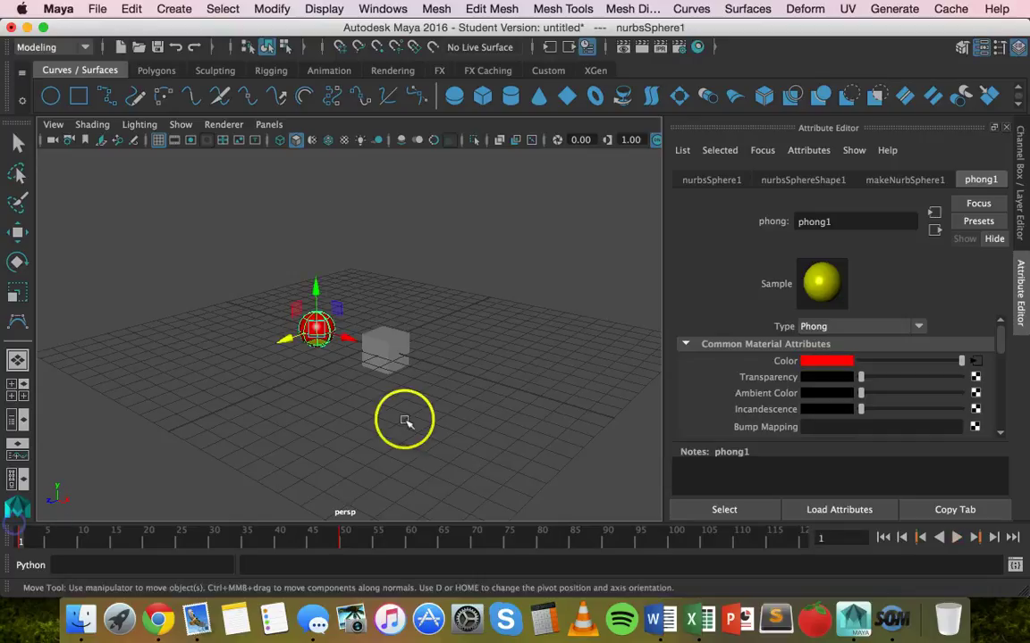
Assign a new Phong material to the whole NURBS cube and set its Color to blue.
click(18, 144)
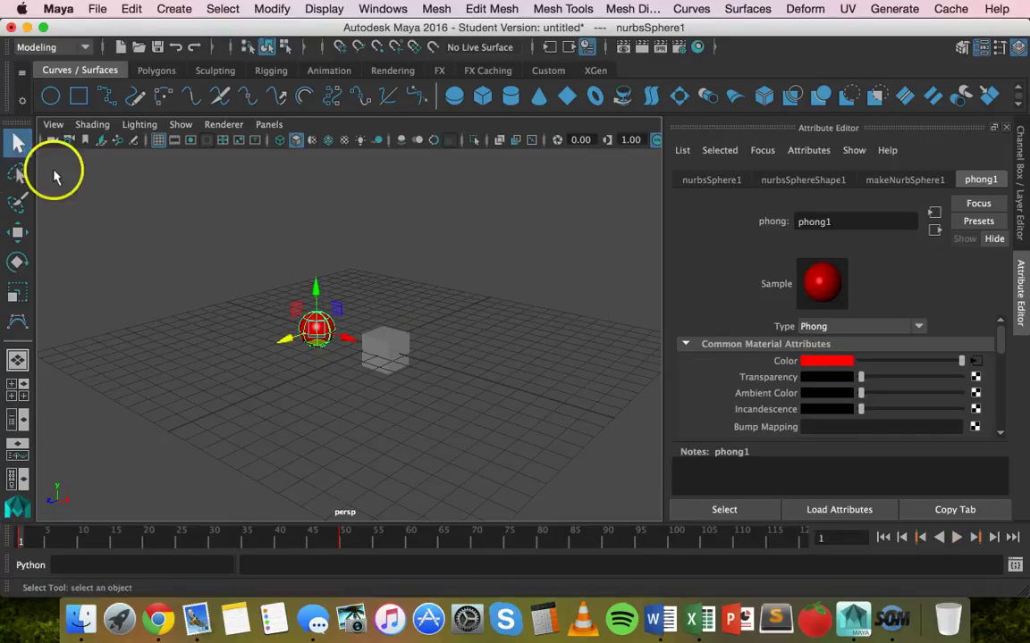
drag(354, 308, 454, 394)
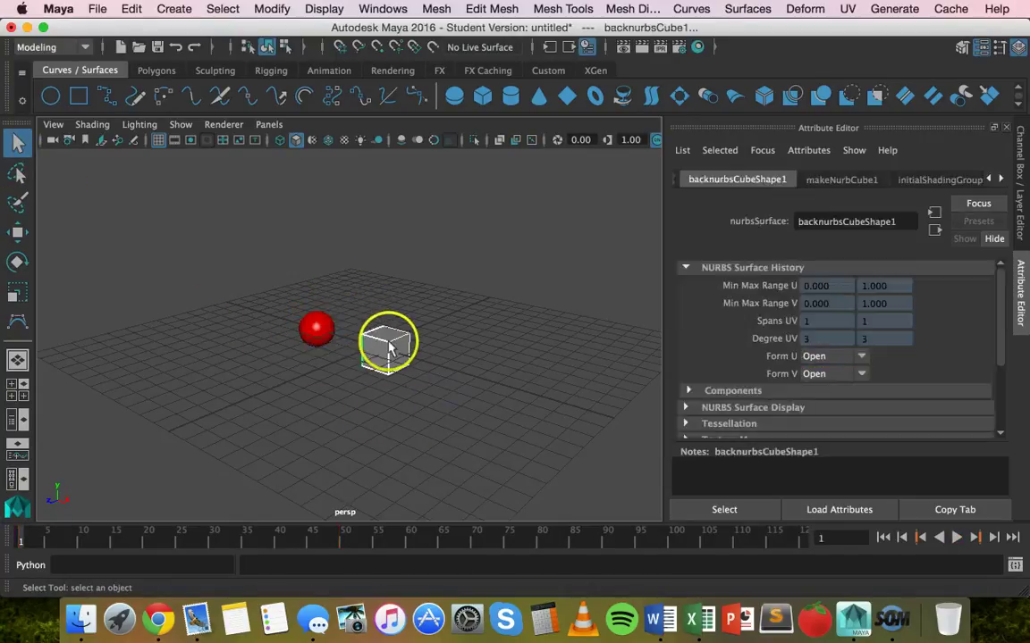
right_drag(381, 350, 379, 577)
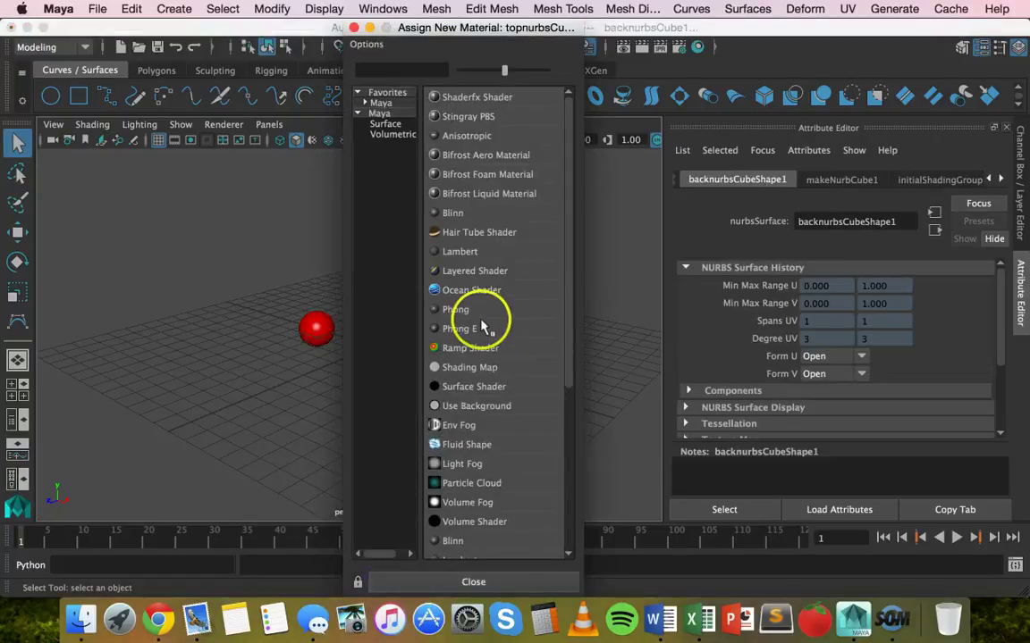
click(402, 313)
click(818, 361)
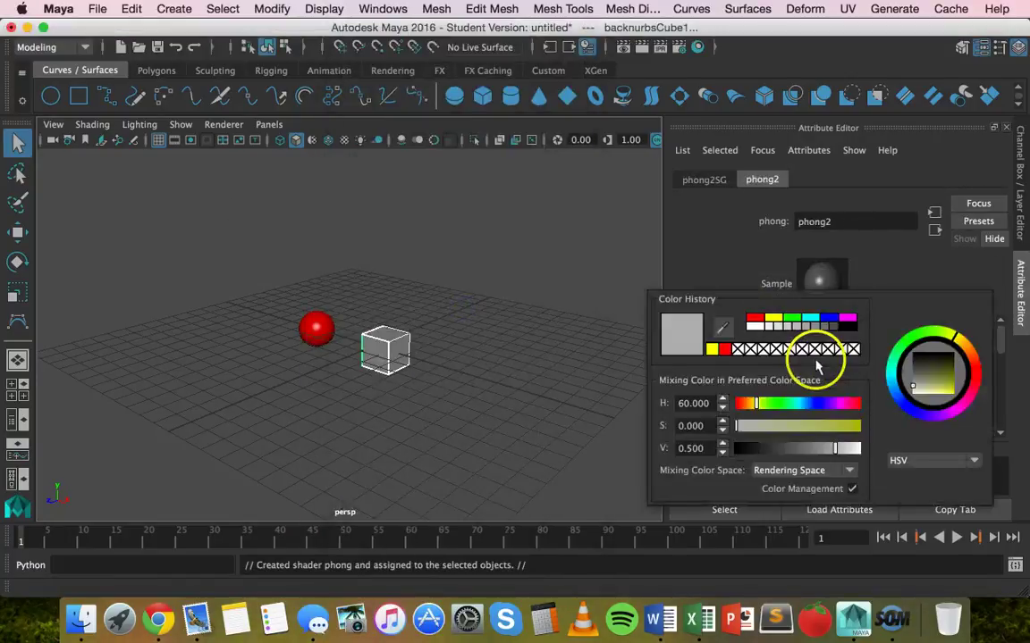
click(829, 320)
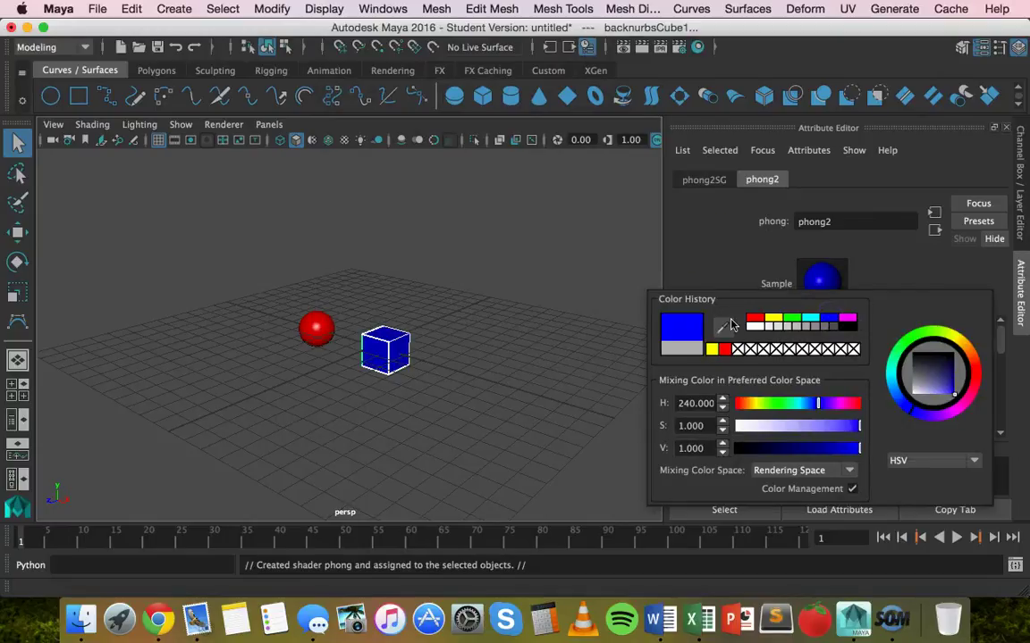
click(766, 286)
click(499, 259)
Create a point light and move it about 3.09 cm along X, out of the blue cube.
alt+right_drag(398, 338, 399, 332)
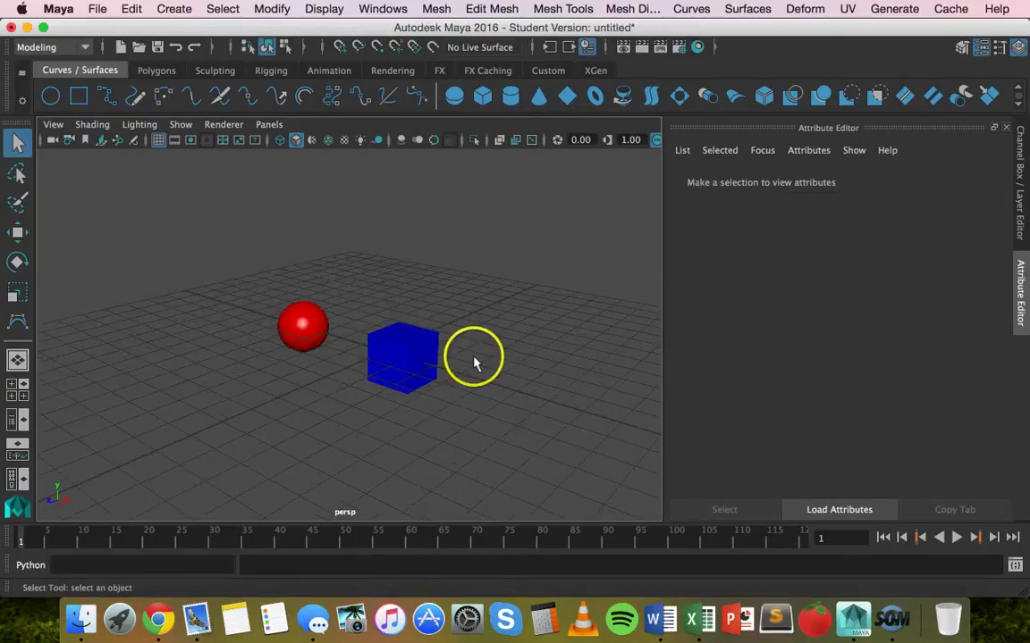
alt+right_drag(474, 363, 194, 322)
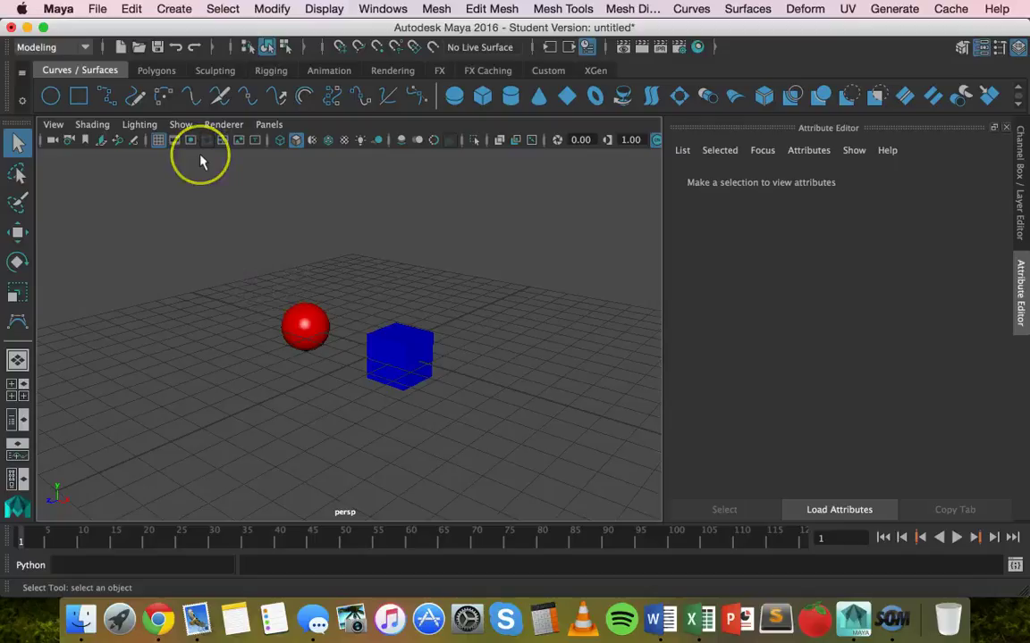
click(174, 9)
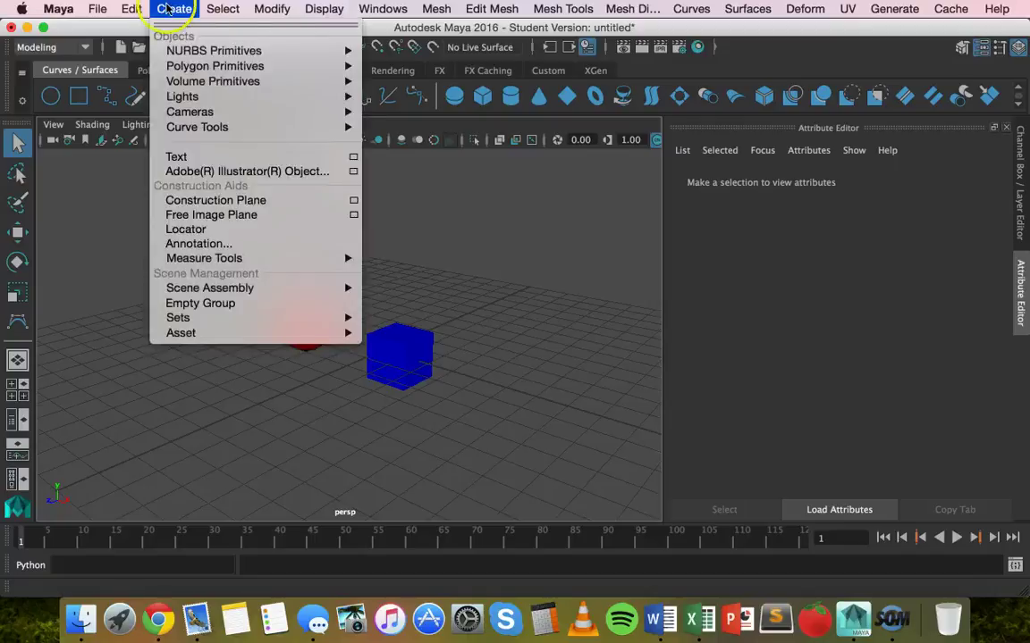
mouse_move(240, 97)
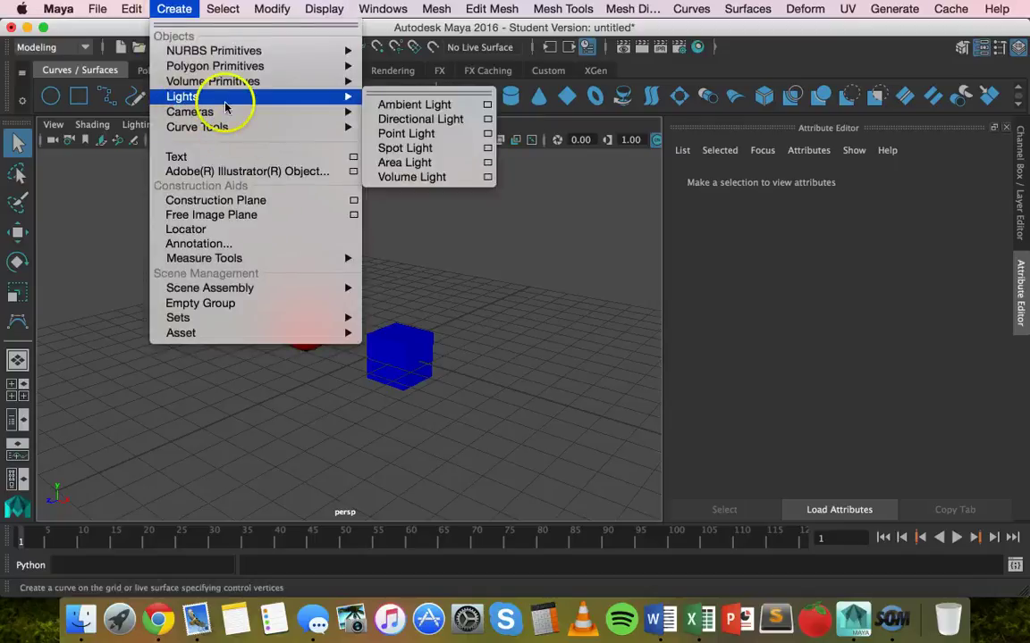
click(429, 134)
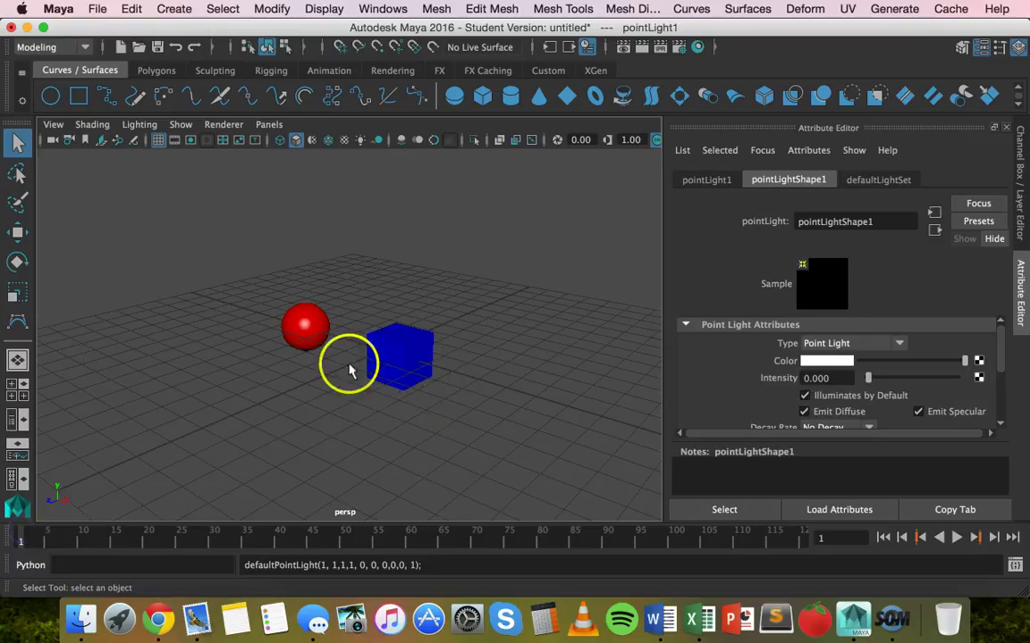
click(19, 233)
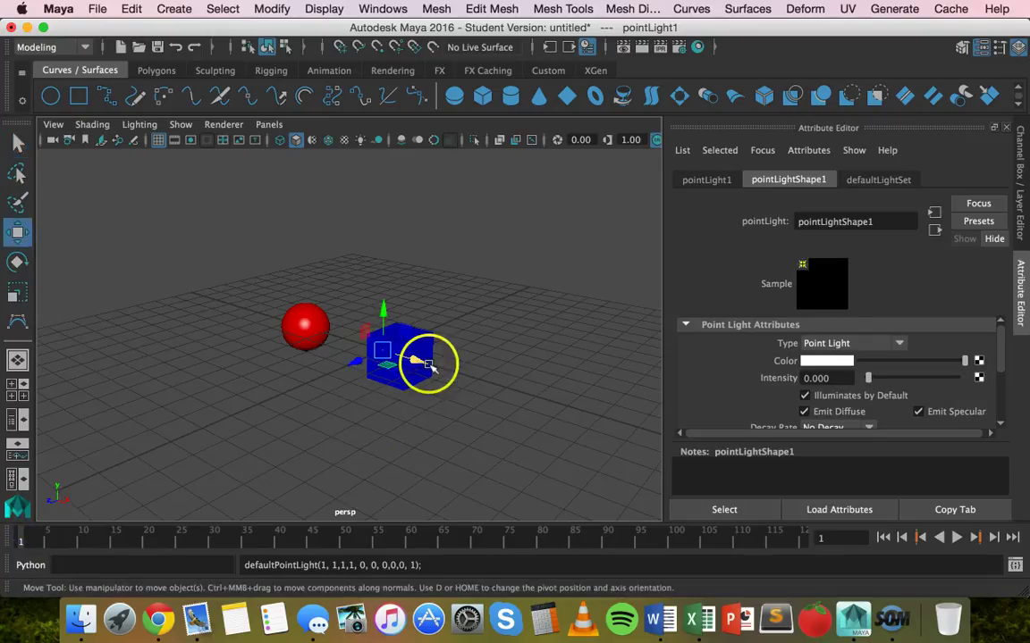
drag(425, 363, 491, 384)
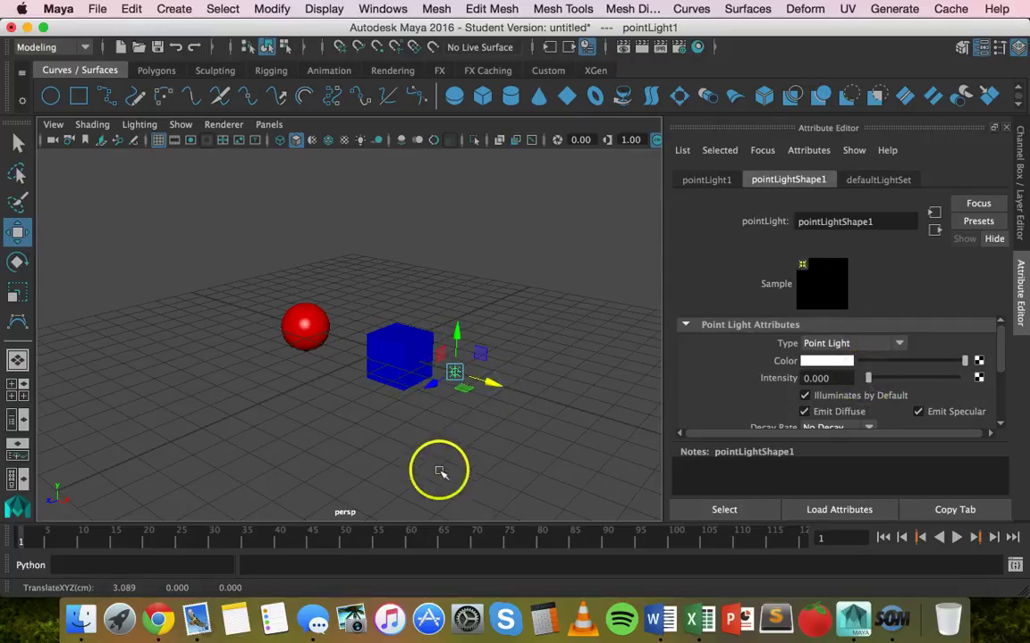
Key the point light's Intensity at 0 on frame 1 and at about 2.477 on frame 50.
right_click(774, 383)
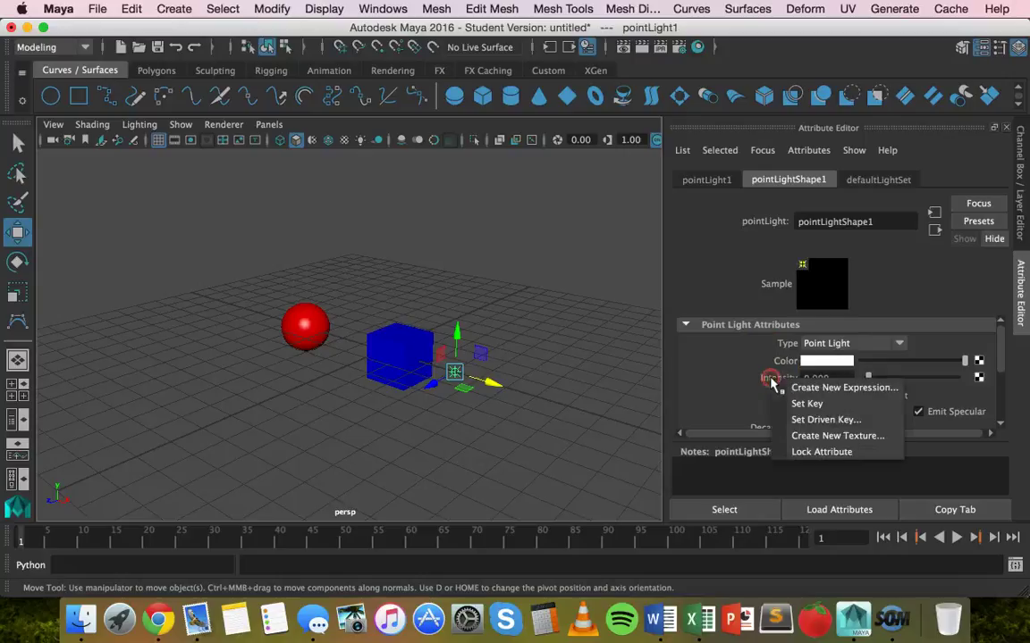
click(771, 400)
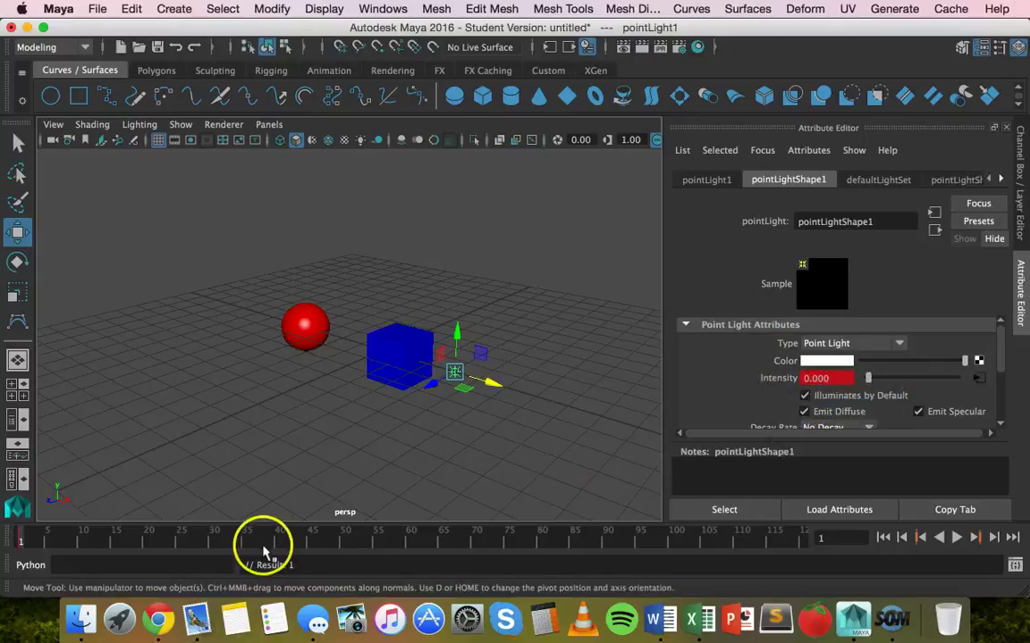
click(343, 540)
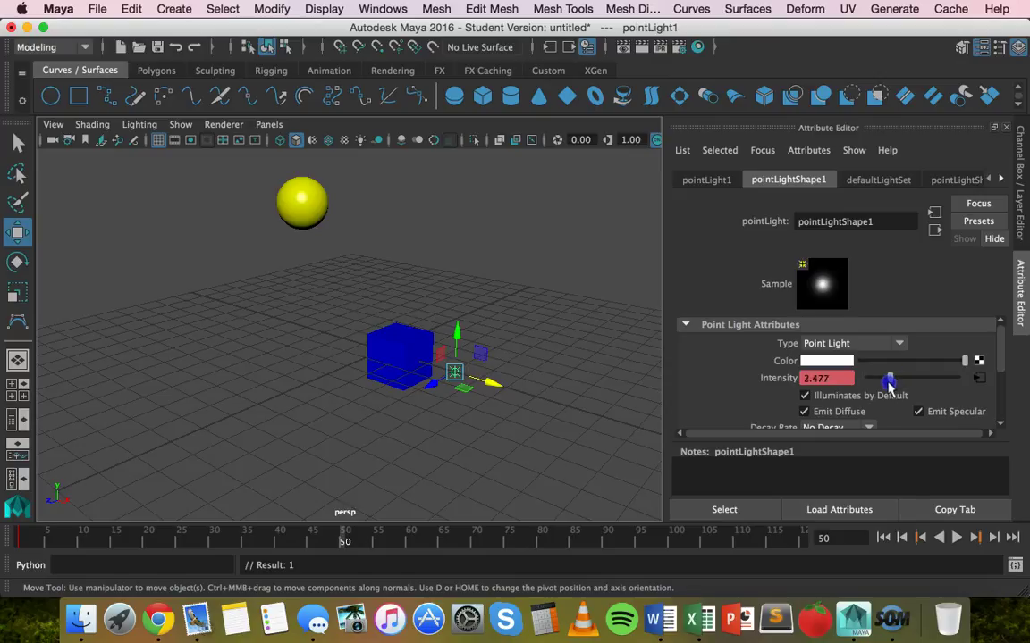
right_click(790, 379)
click(818, 397)
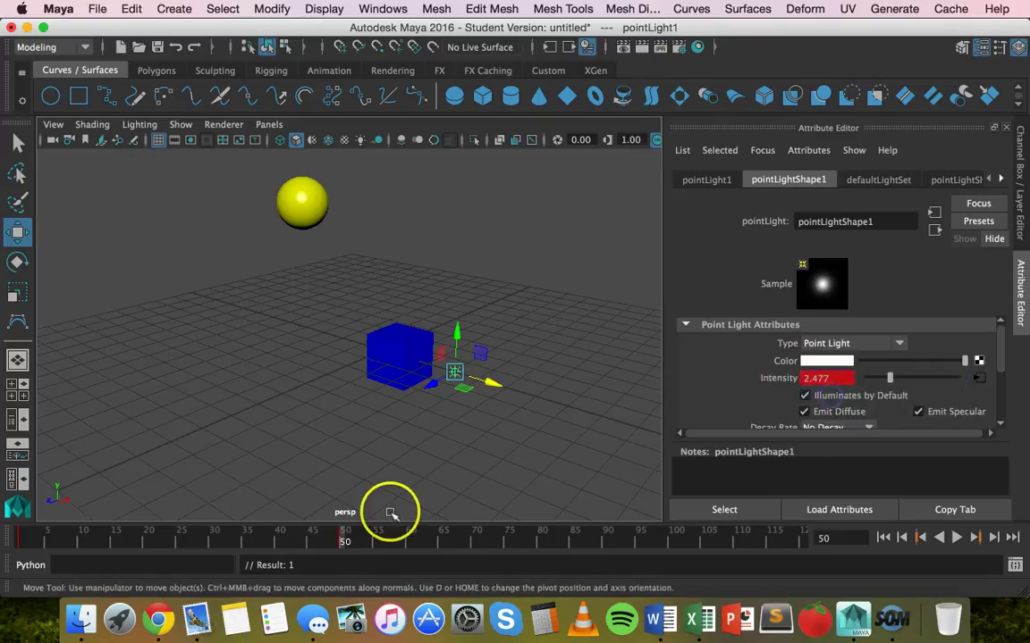
Play and scrub between frames 1 and 50 to check the point light's Intensity animation.
key(alt+v)
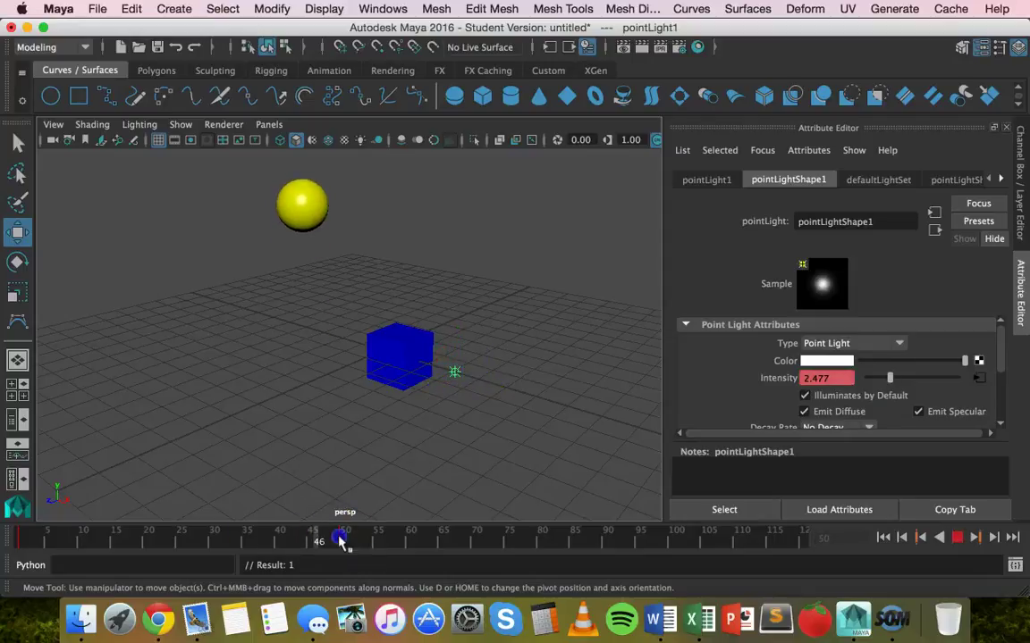
drag(301, 534, 19, 536)
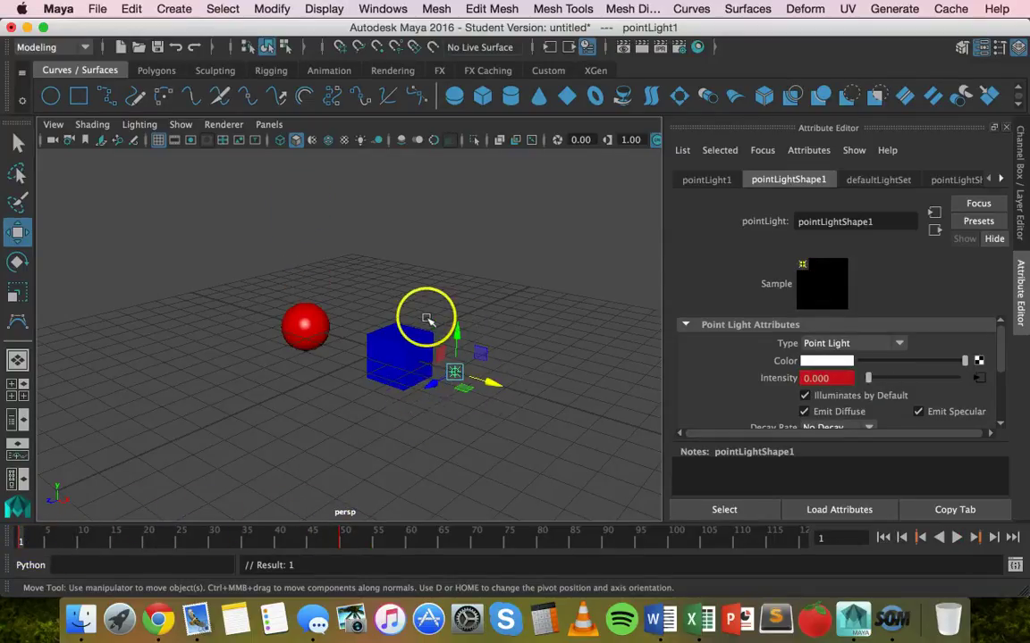
click(40, 538)
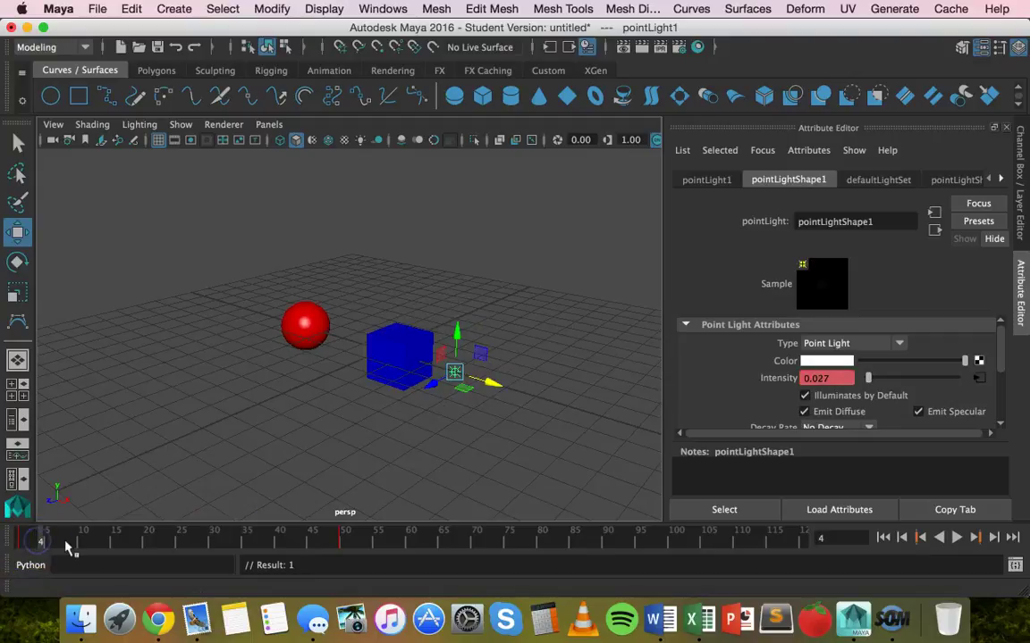
drag(67, 541, 343, 540)
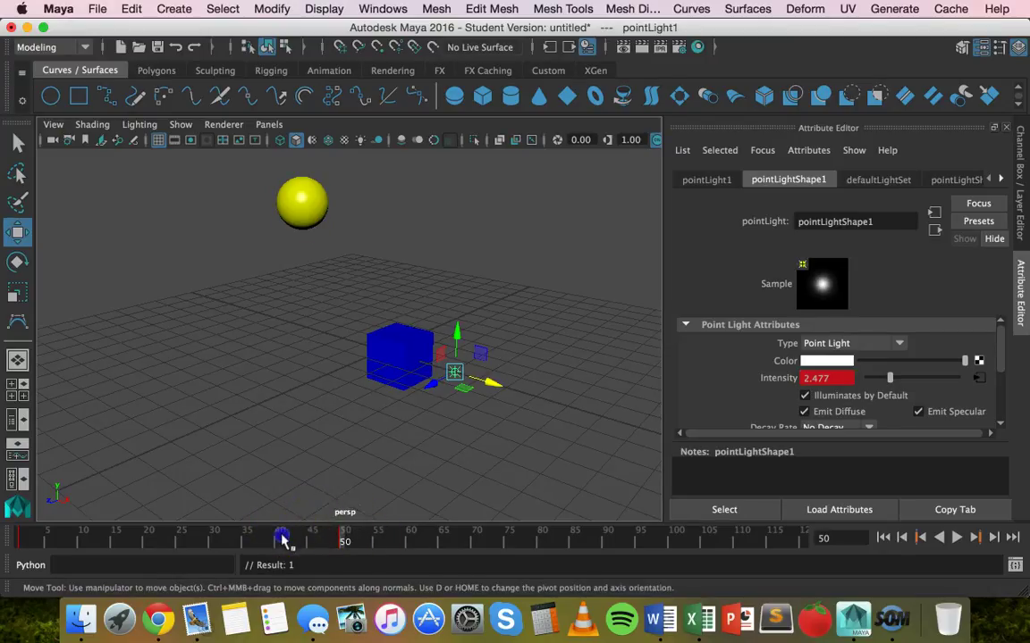
drag(282, 538, 174, 540)
drag(70, 536, 24, 541)
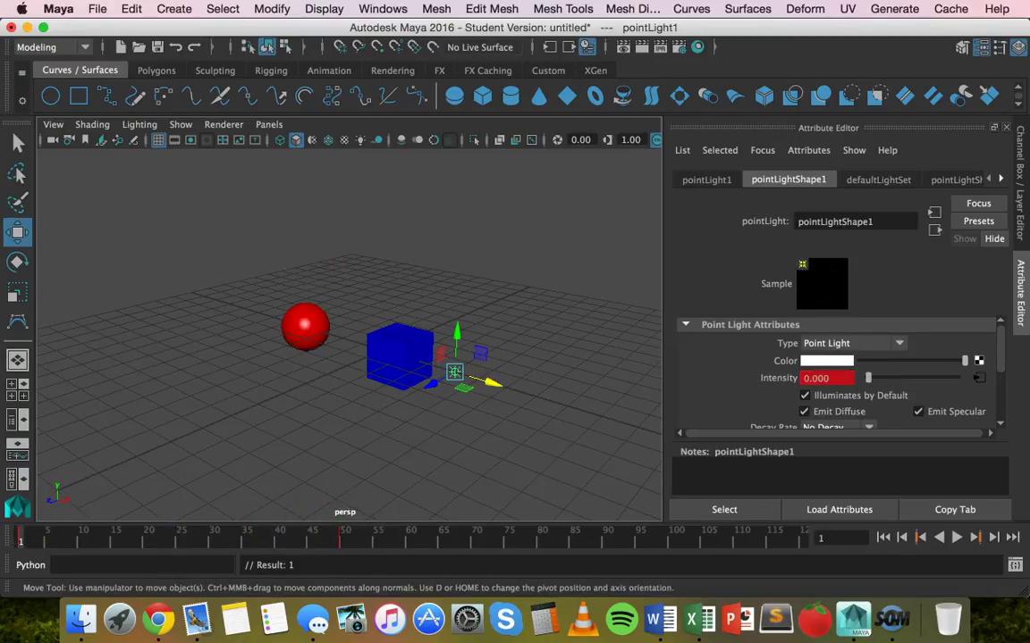
Render the perspective view at frames 1 and 15 to check the point light's intensity.
click(622, 46)
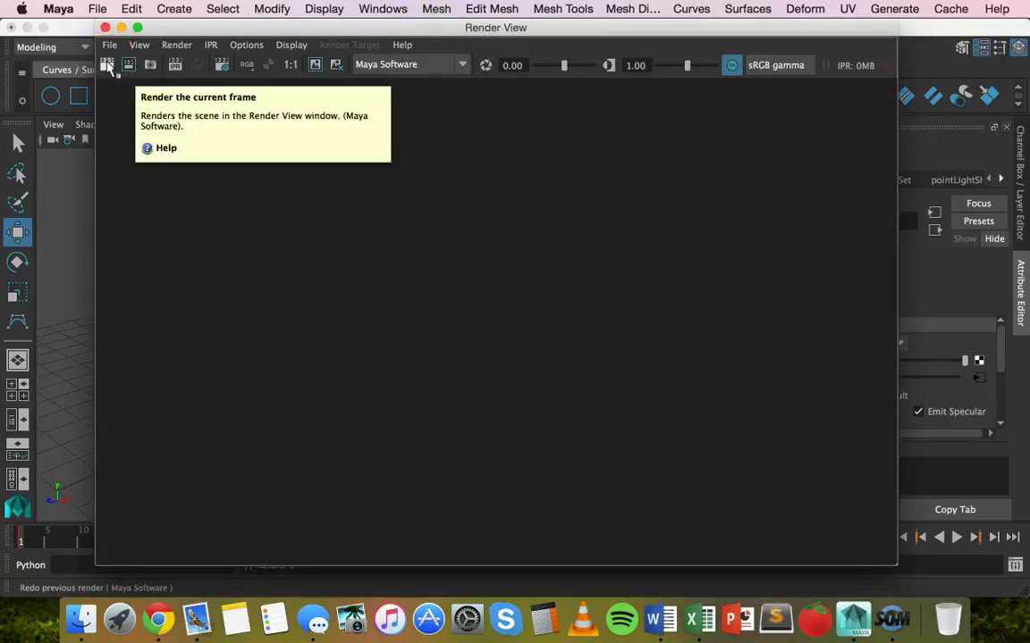
click(106, 68)
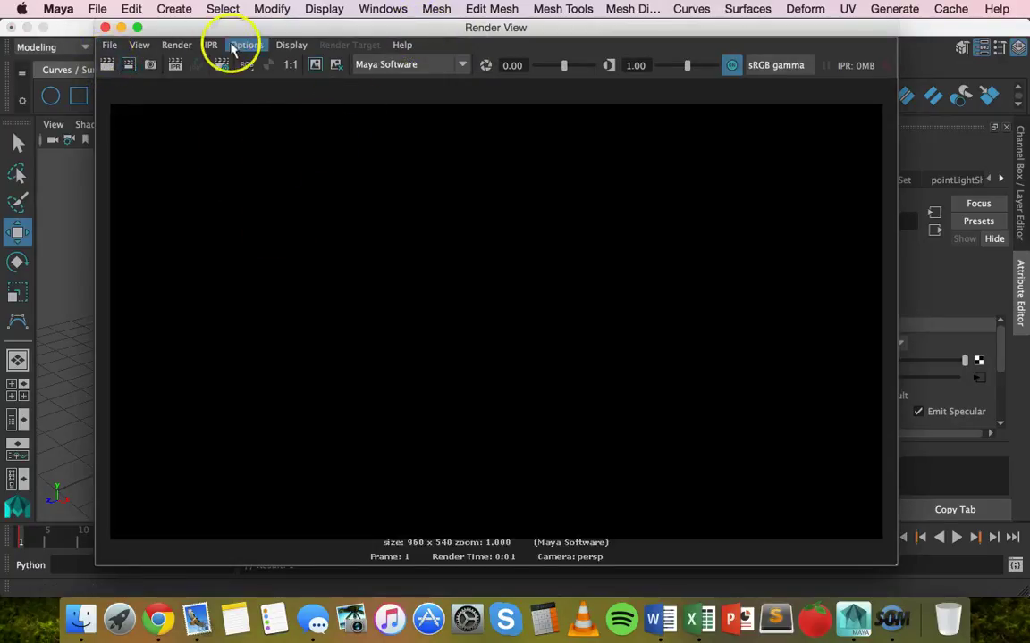
drag(214, 30, 464, 29)
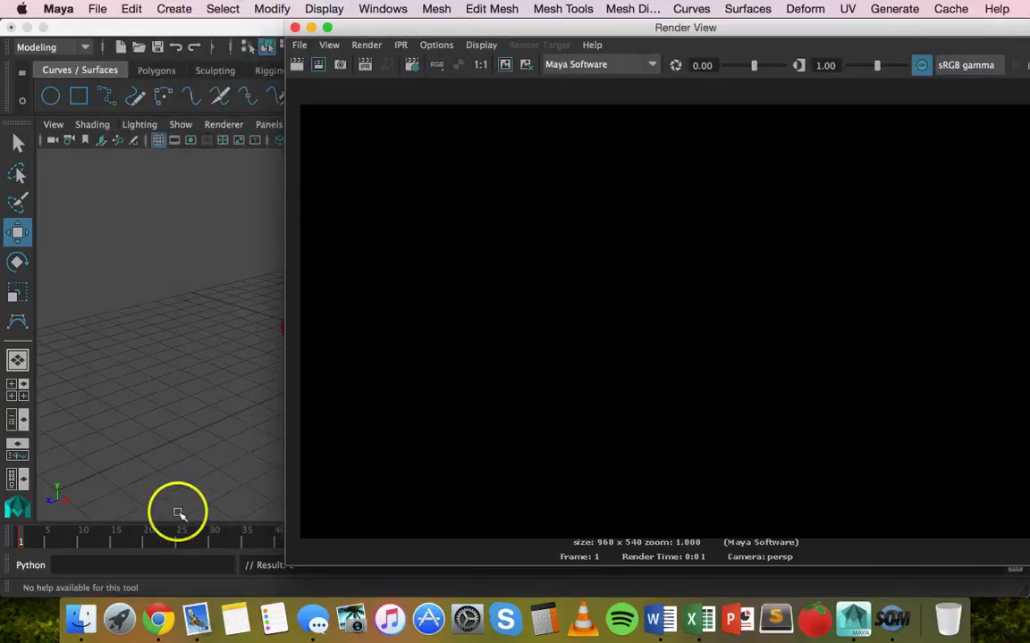
drag(141, 545, 117, 542)
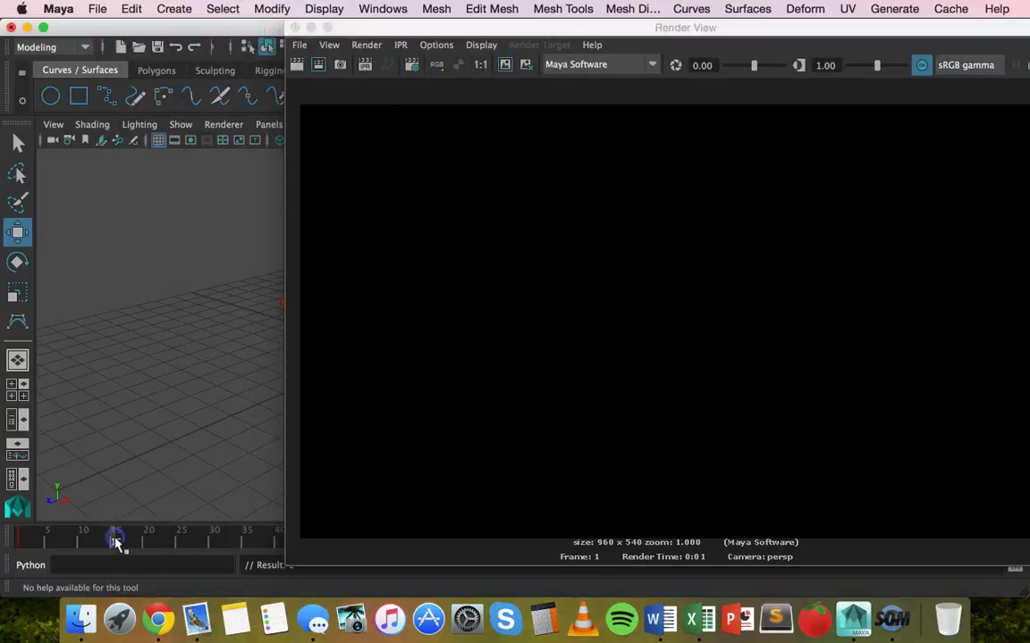
click(296, 64)
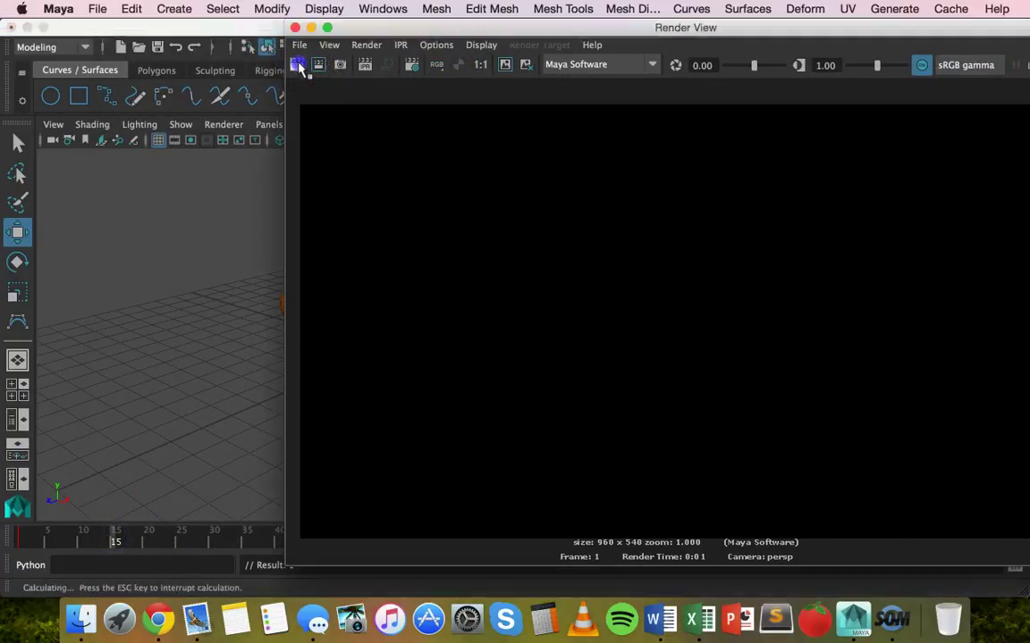
mouse_move(413, 208)
mouse_down()
mouse_move(436, 233)
mouse_move(375, 383)
mouse_up()
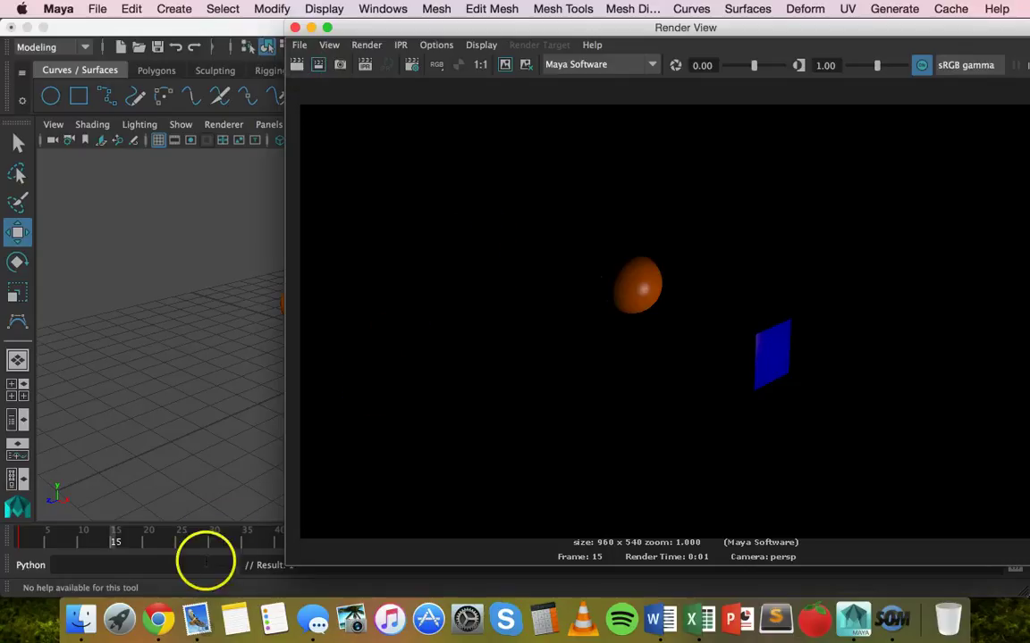
Render the perspective view at frames 30 and 49 to compare how brightly the sphere and cube are lit.
drag(204, 561, 213, 541)
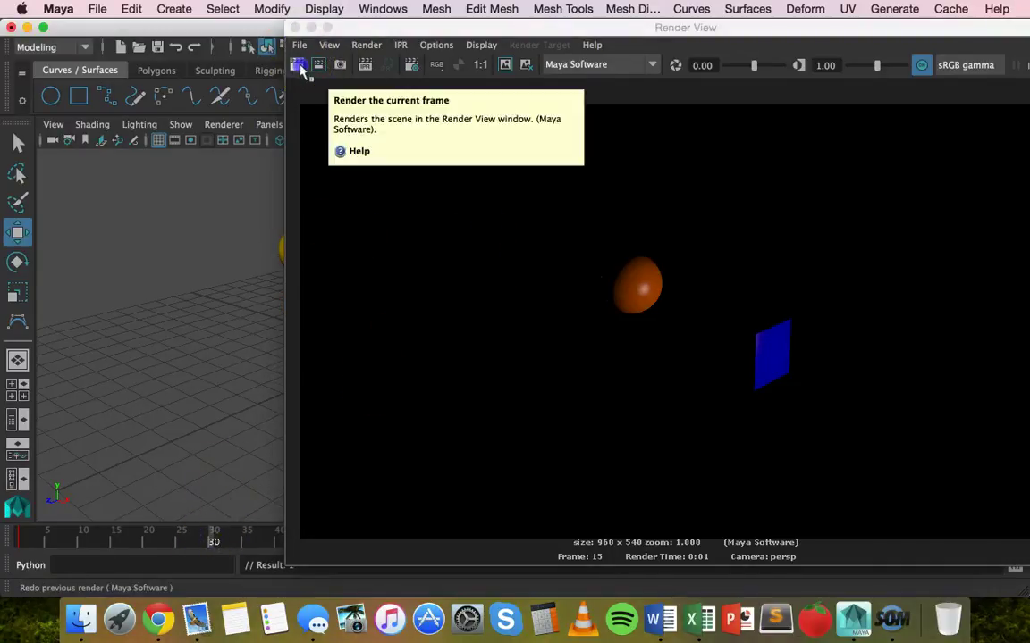
click(297, 64)
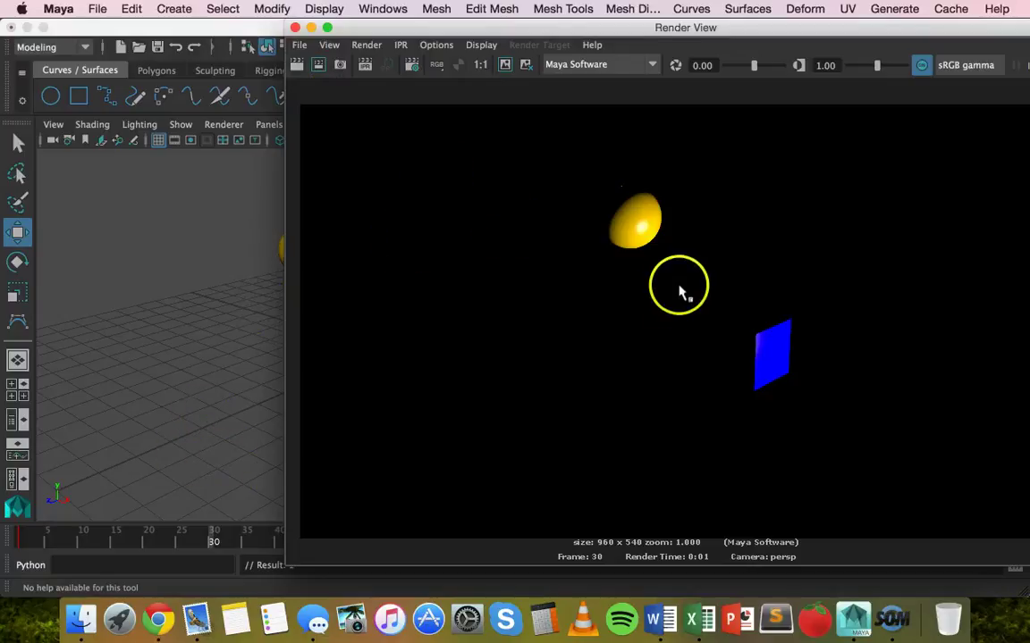
click(428, 43)
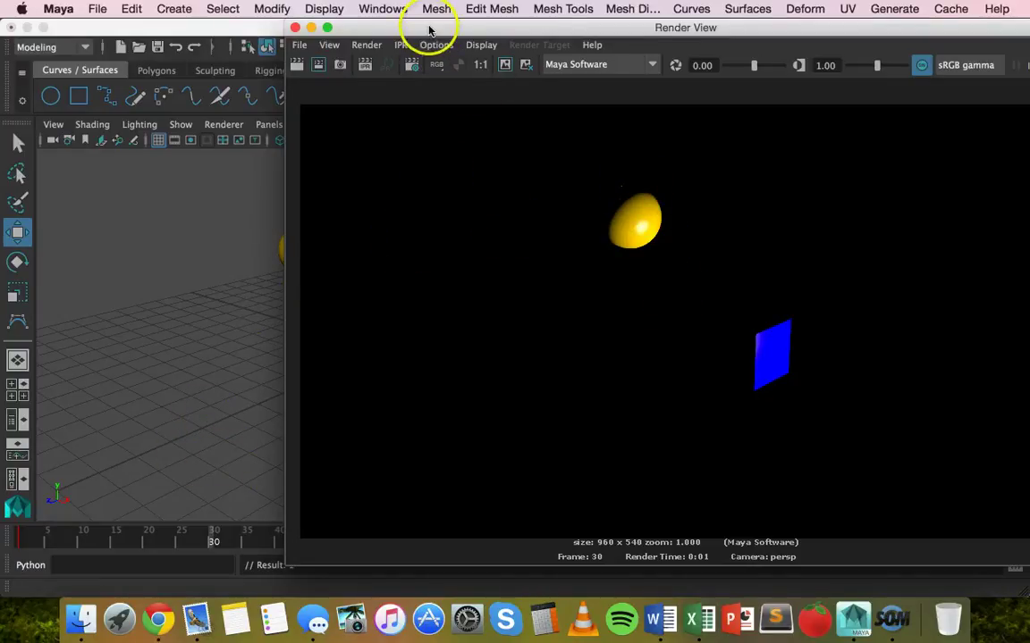
drag(428, 29, 559, 45)
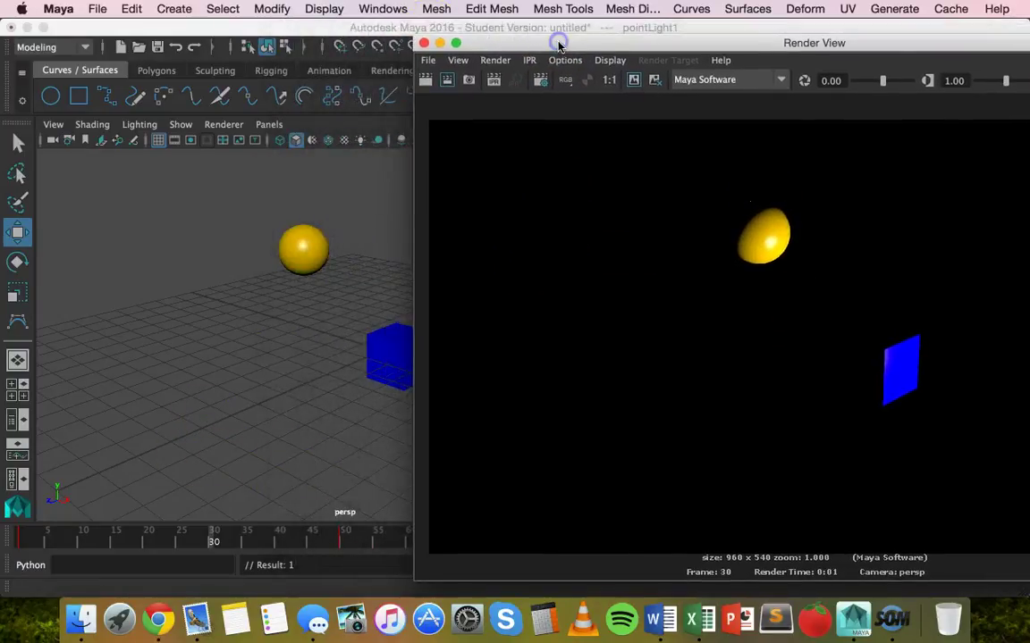
click(338, 540)
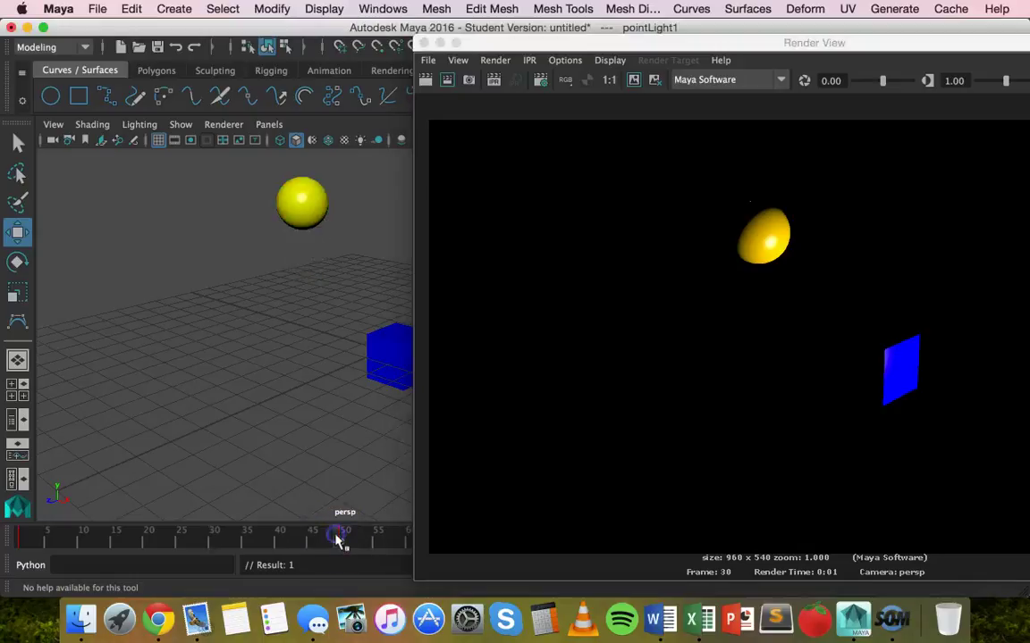
click(428, 79)
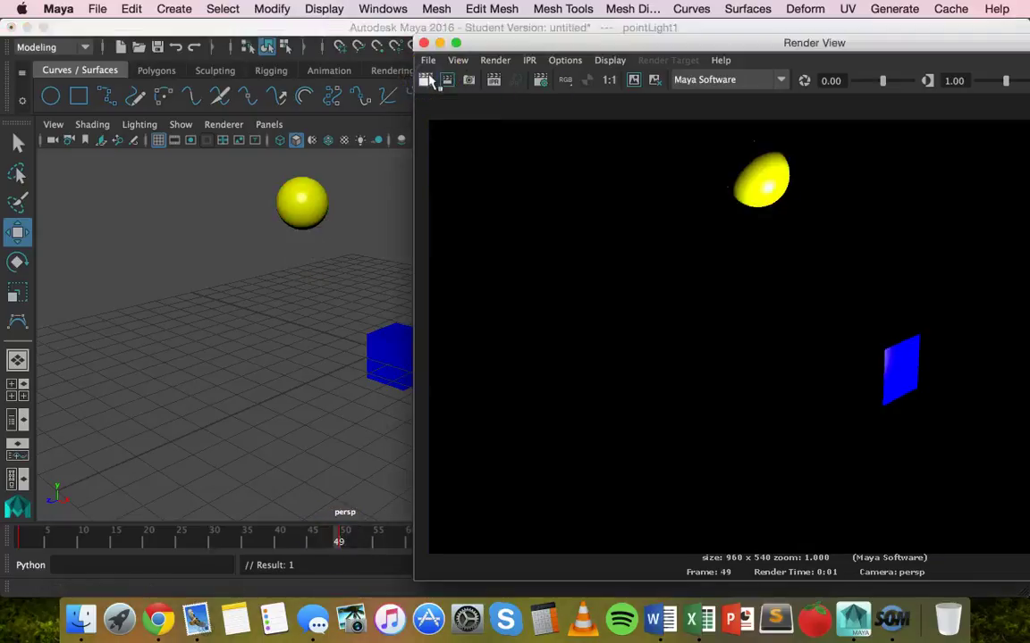
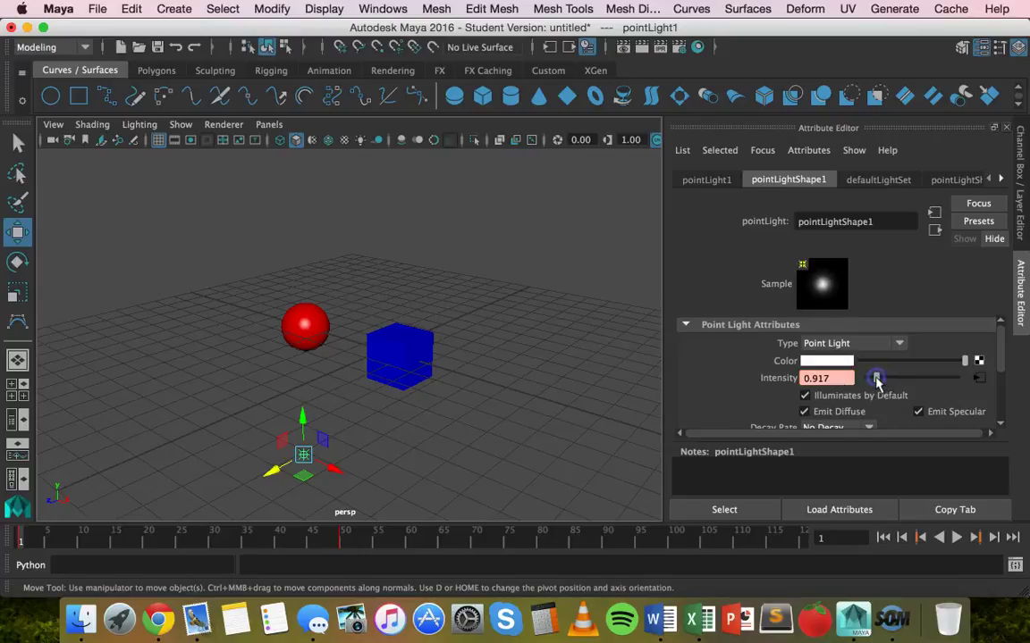
On frame 1, key the point light's Intensity at 0.917 and its Translate X, Y and Z at 3.089, 0 and 7.121.
right_click(775, 379)
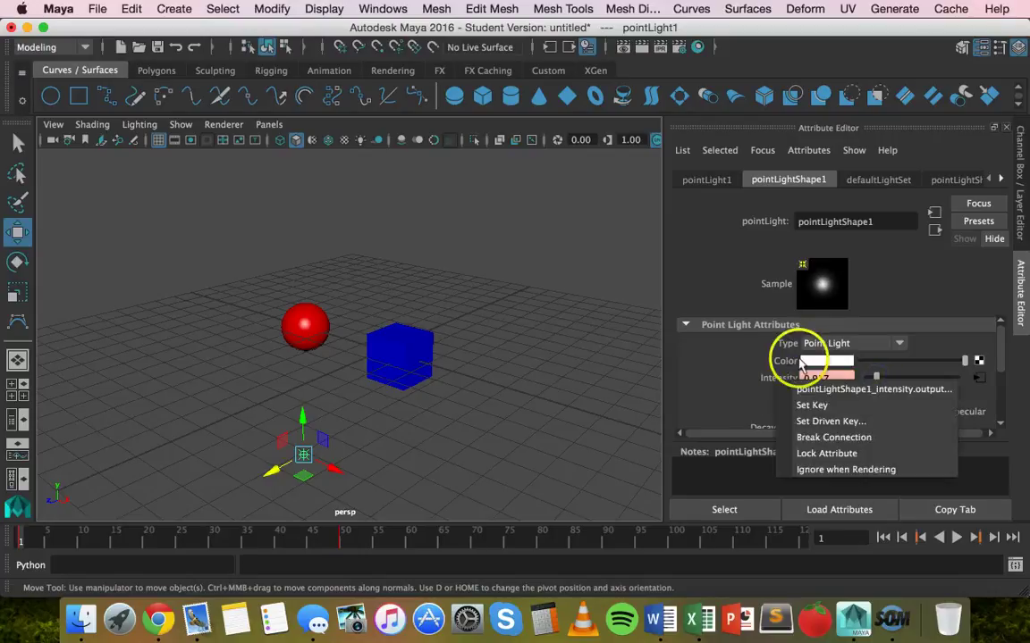
click(800, 402)
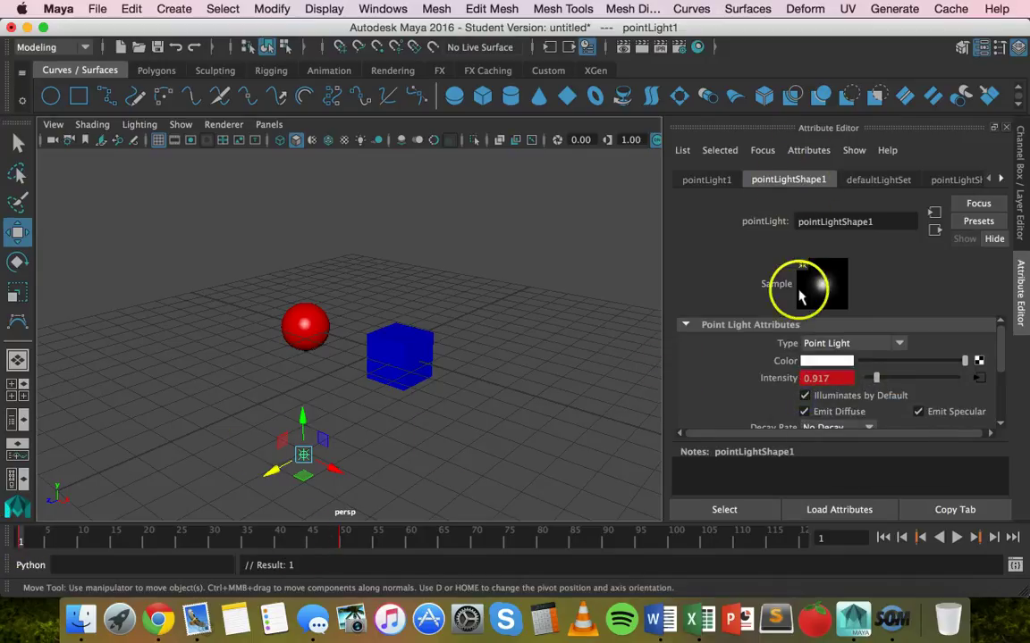
click(1021, 192)
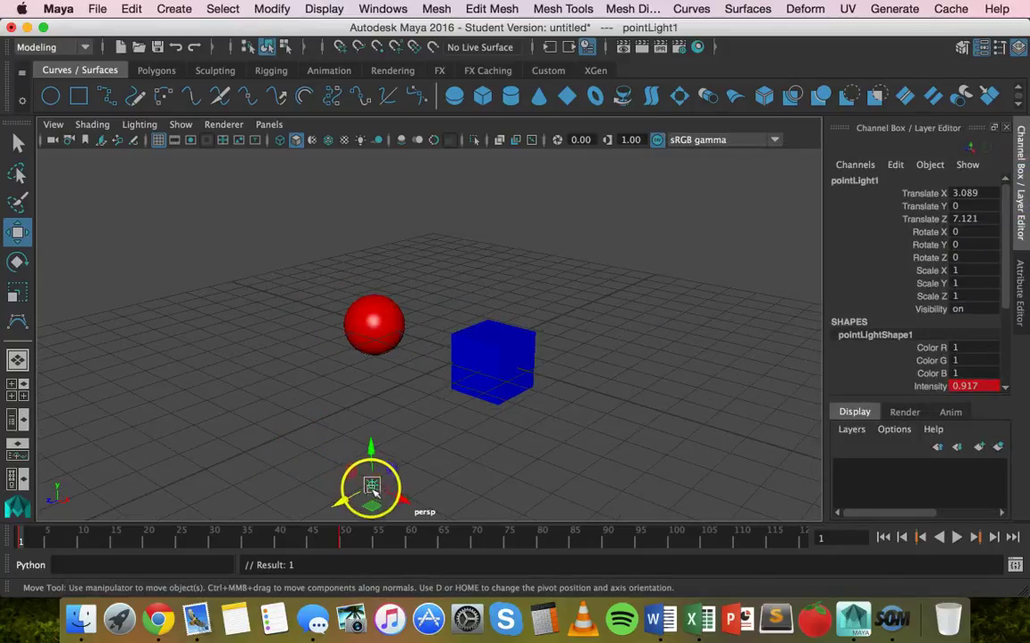
right_click(936, 199)
click(885, 42)
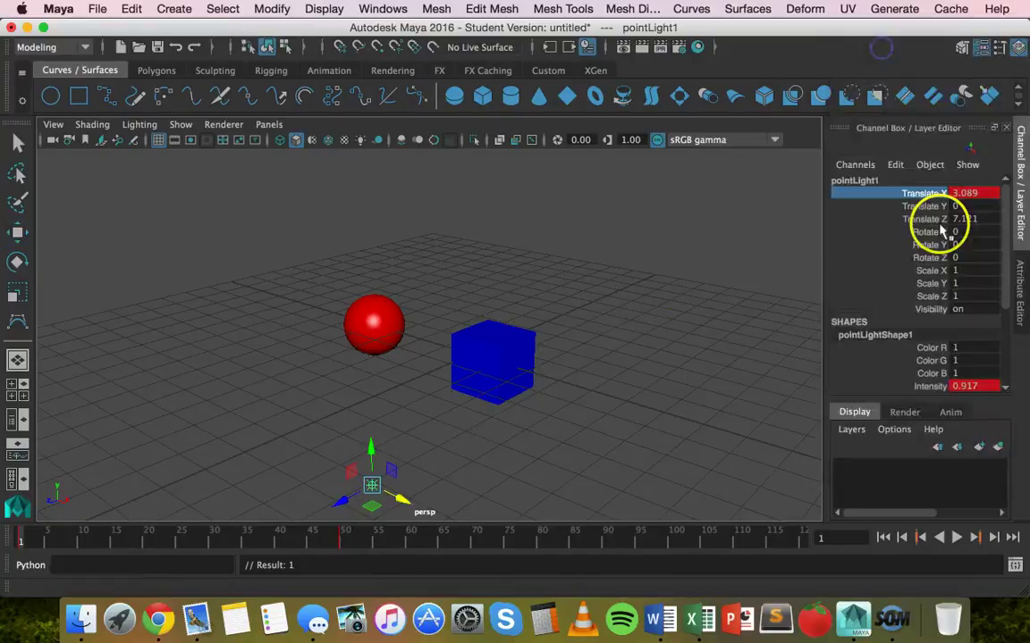
right_click(927, 208)
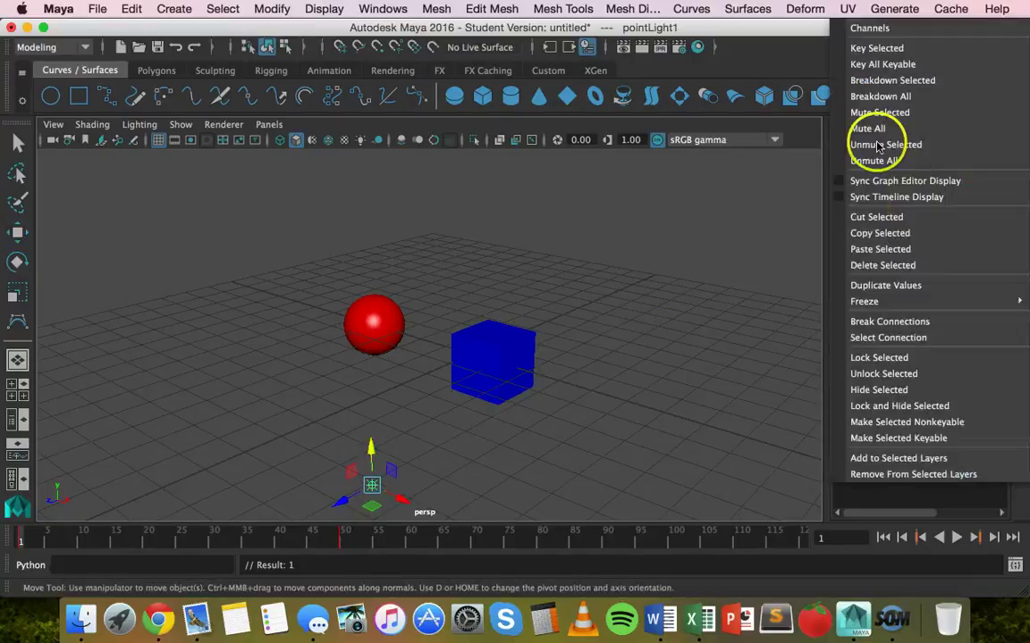
click(881, 41)
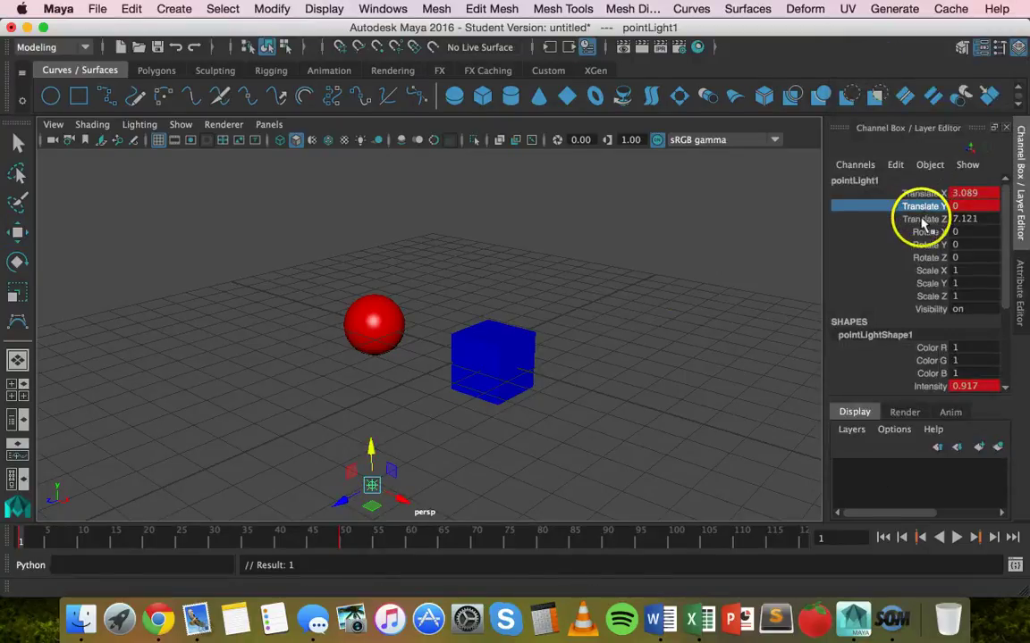
right_click(923, 223)
click(881, 44)
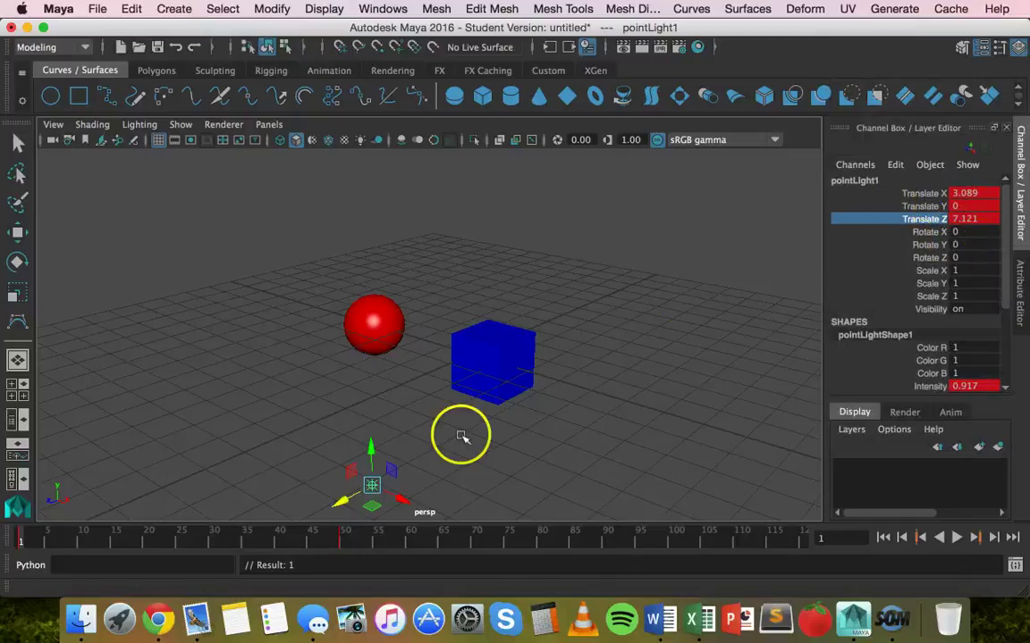
click(17, 231)
drag(344, 503, 361, 496)
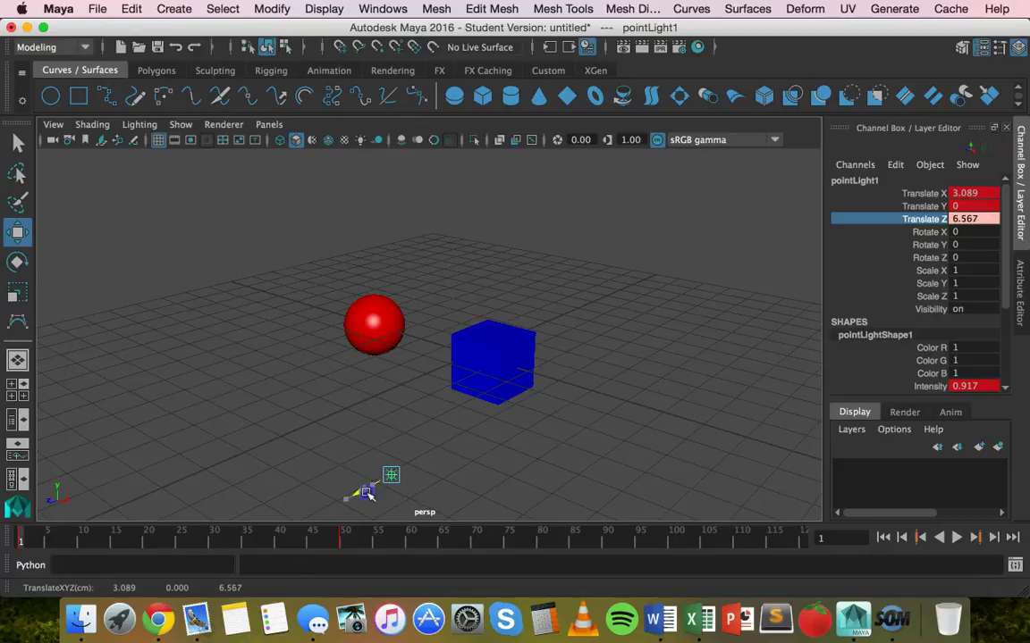
key(z)
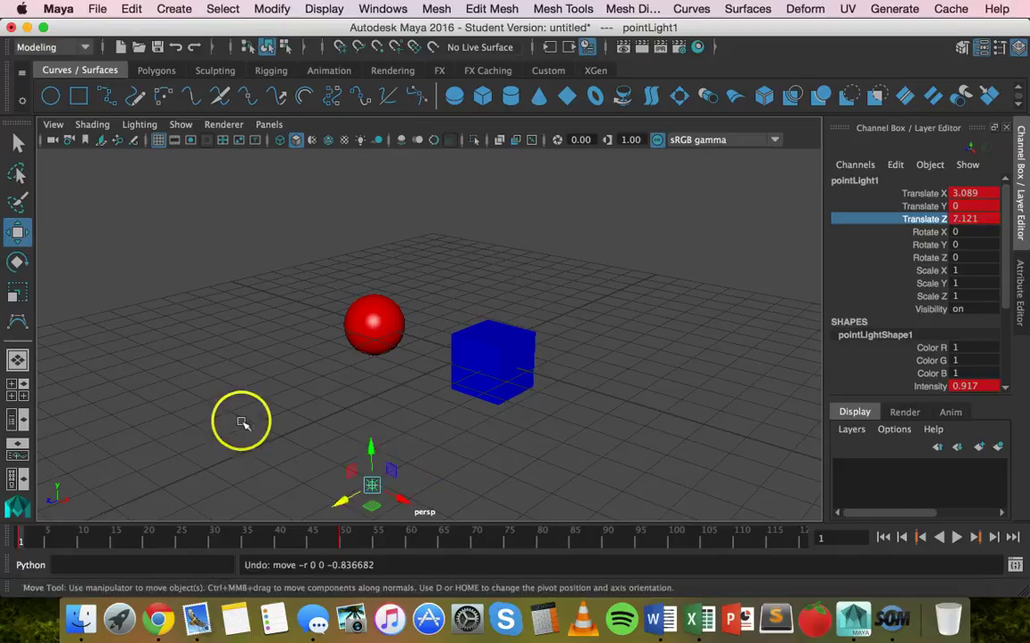
On frame 50, move the point light beyond the blue cube to about X 4.044, Y 0.779 and Z 0.633.
scroll(295, 420, down, 2)
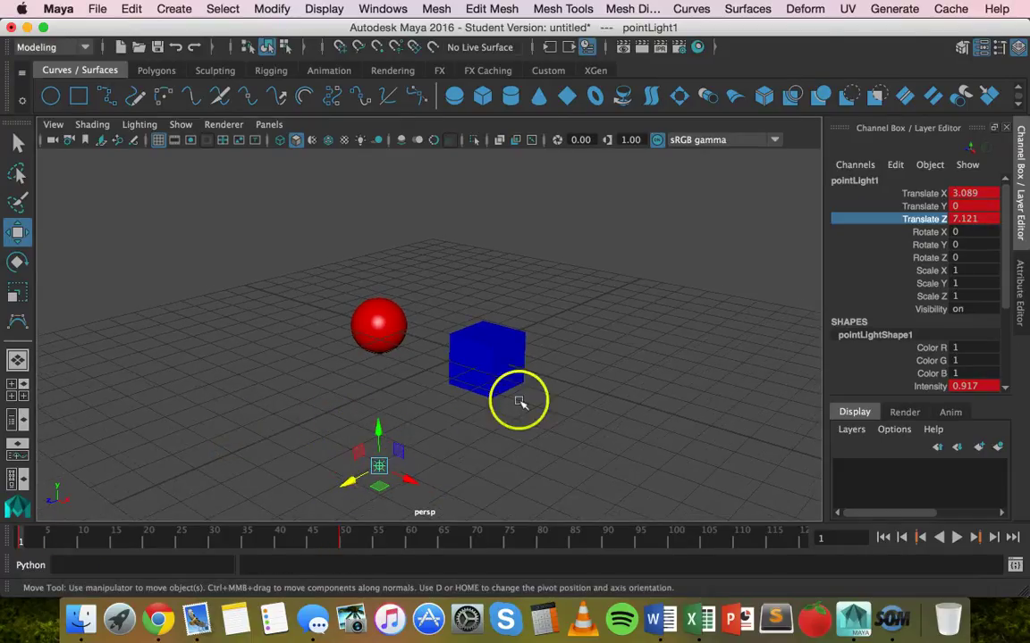
click(21, 540)
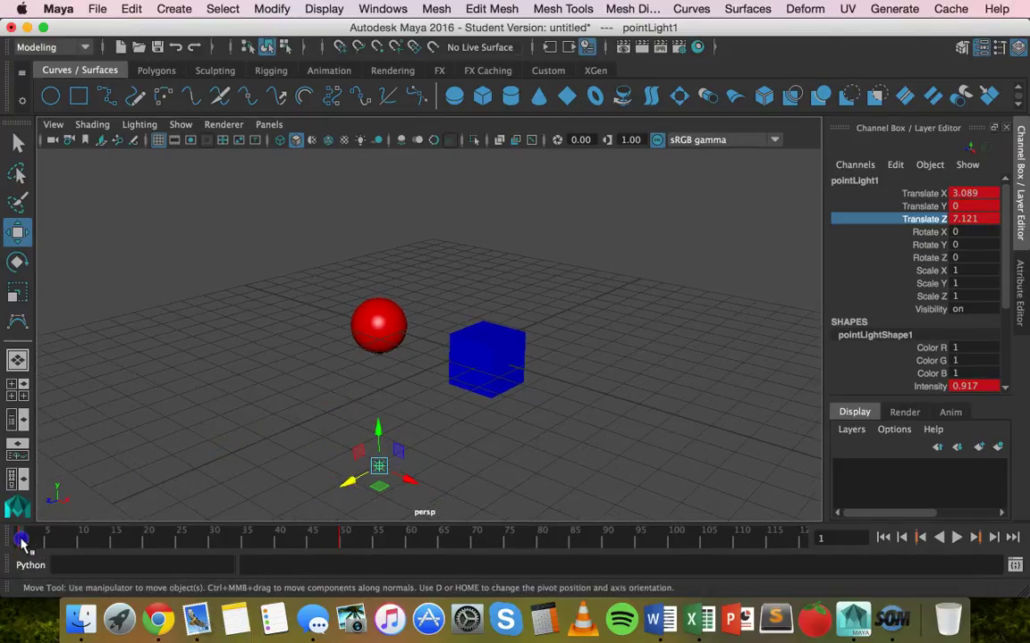
click(344, 536)
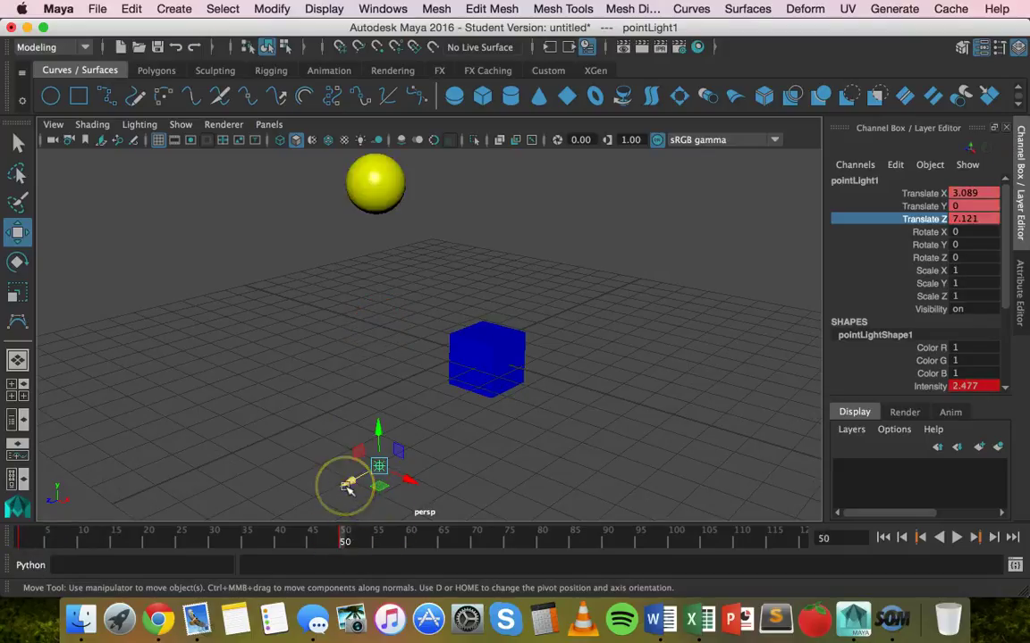
drag(348, 486, 521, 423)
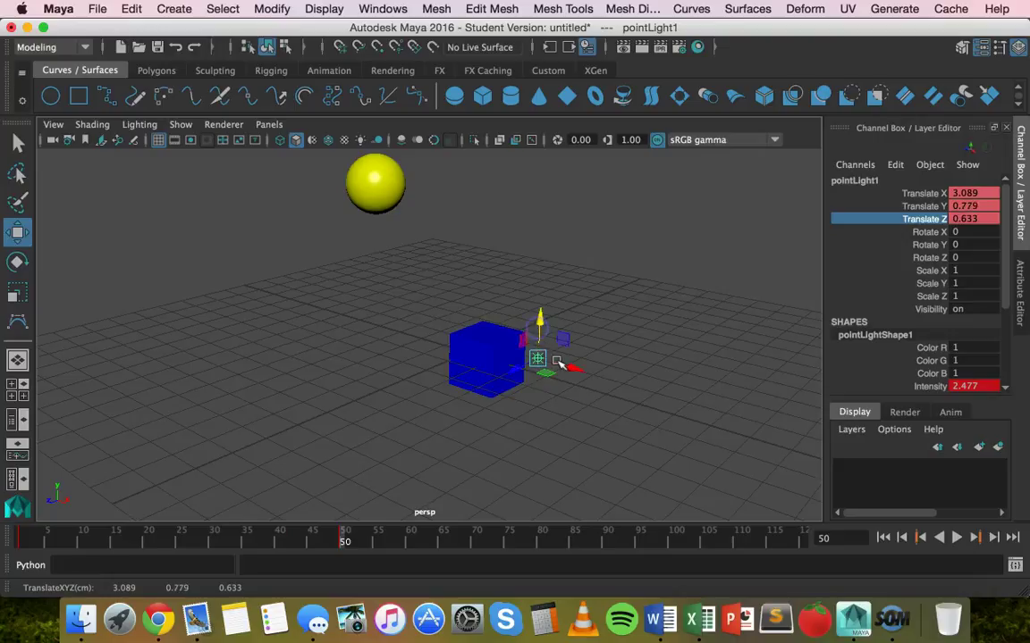
drag(572, 366, 605, 374)
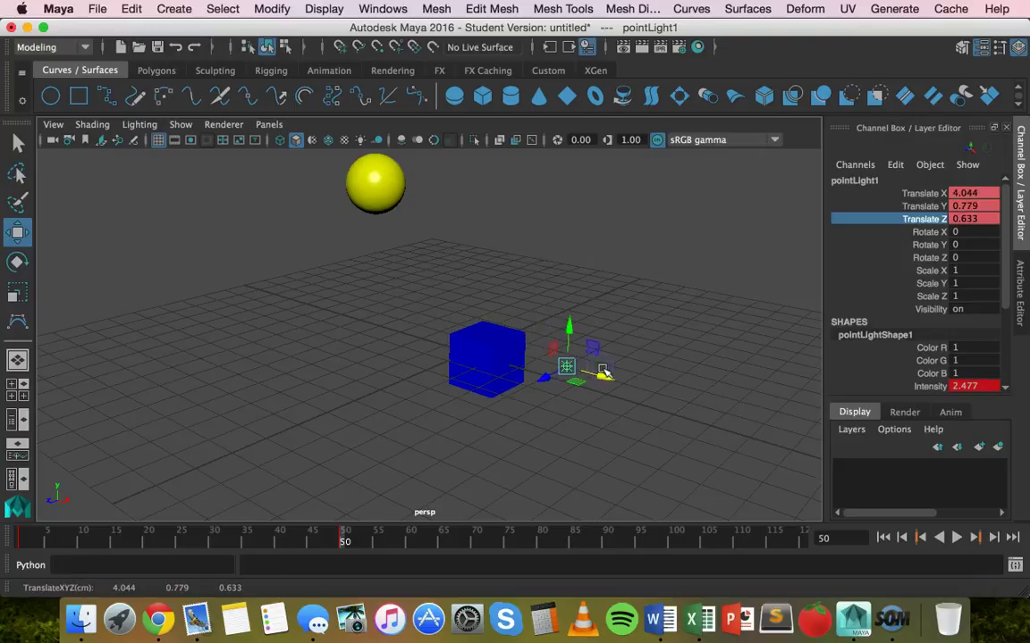
Key the point light's Translate X, Y and Z channels on frame 50.
click(921, 194)
right_click(921, 200)
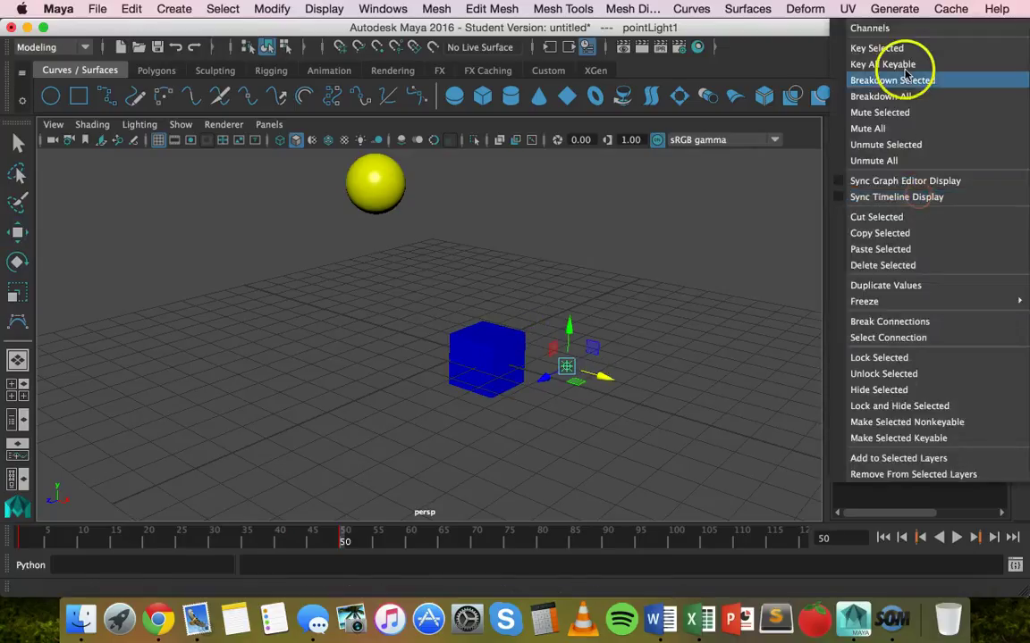
click(883, 46)
click(925, 207)
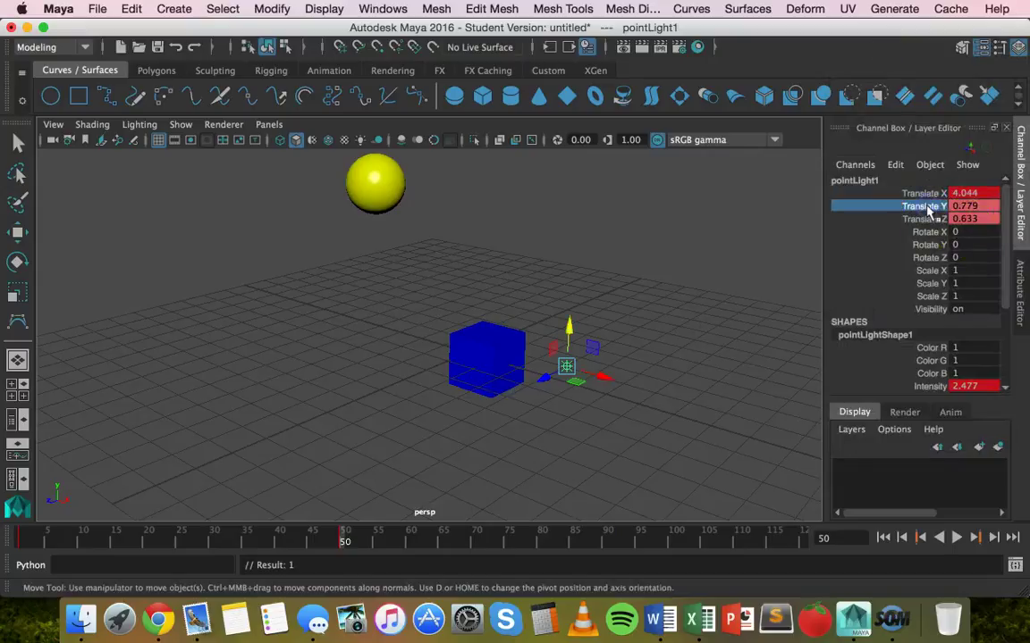
right_click(922, 206)
click(883, 42)
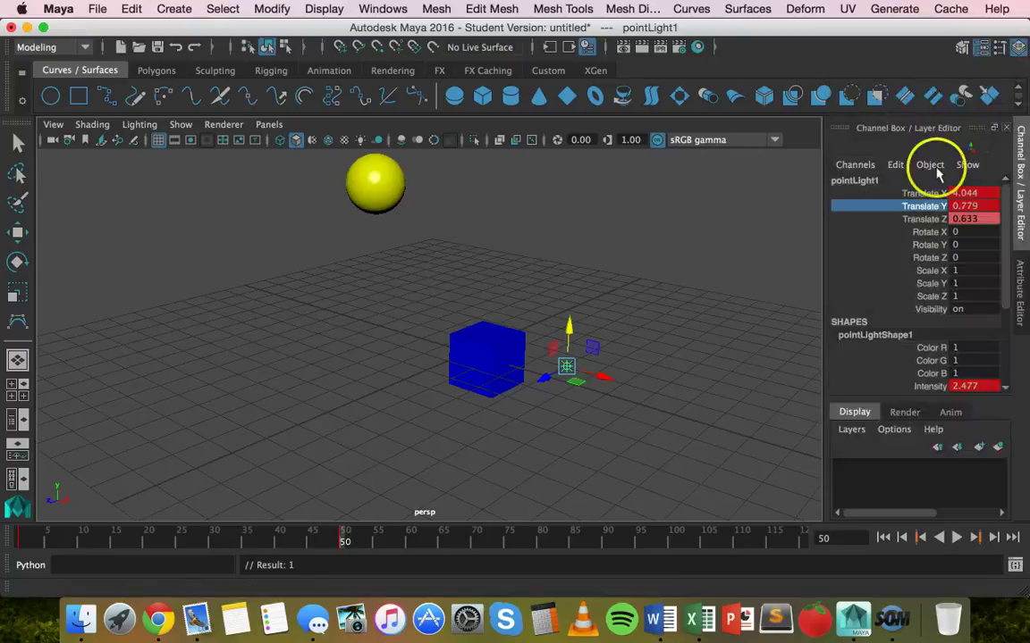
click(919, 220)
right_click(919, 221)
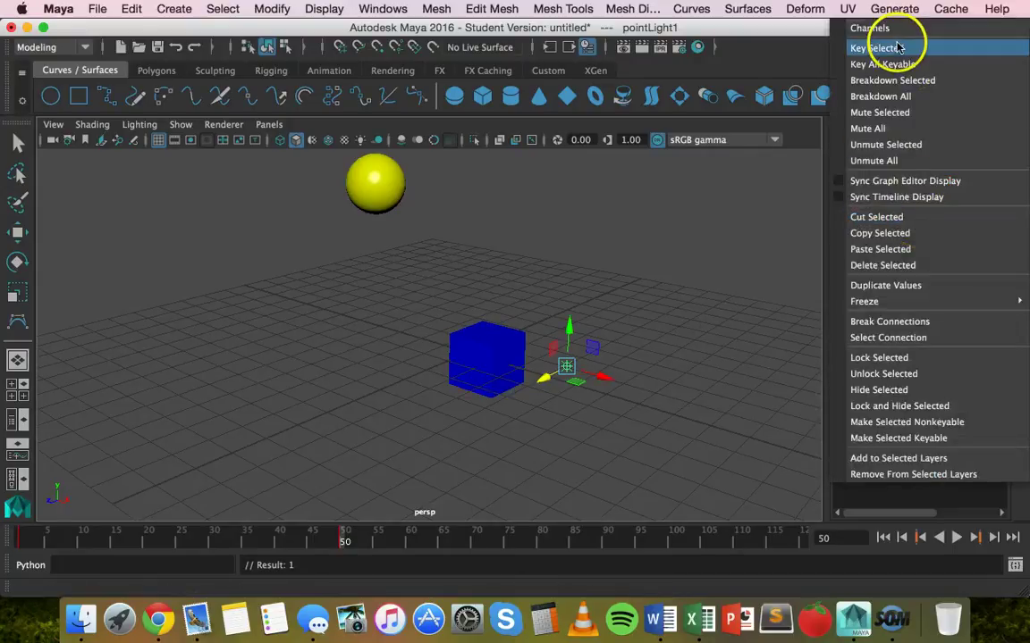
click(884, 43)
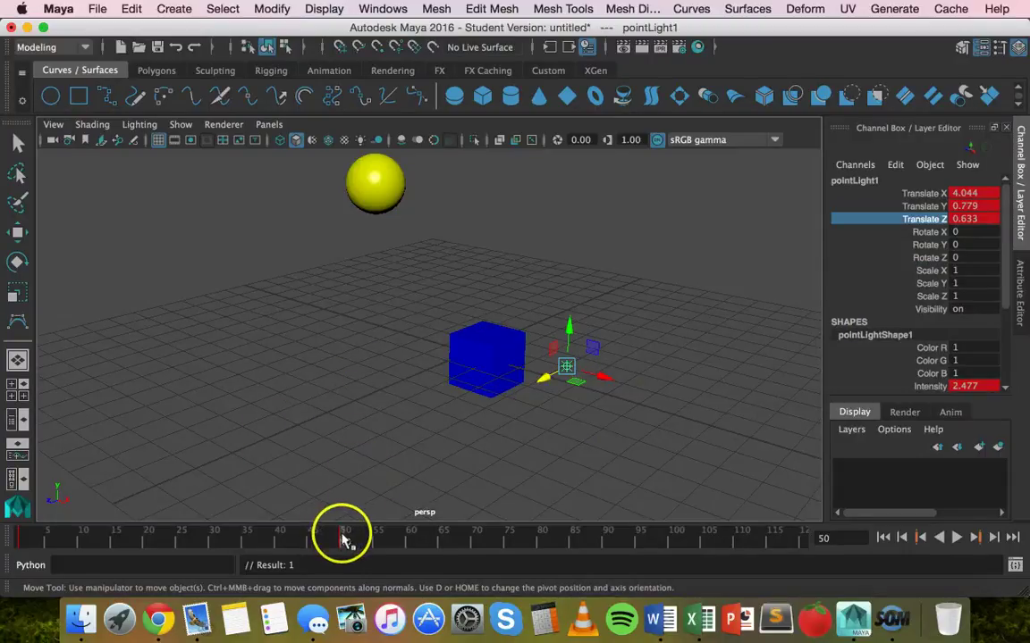
Scrub the timeline back to frame 1 and render that frame to check the light's starting position.
drag(344, 540, 17, 538)
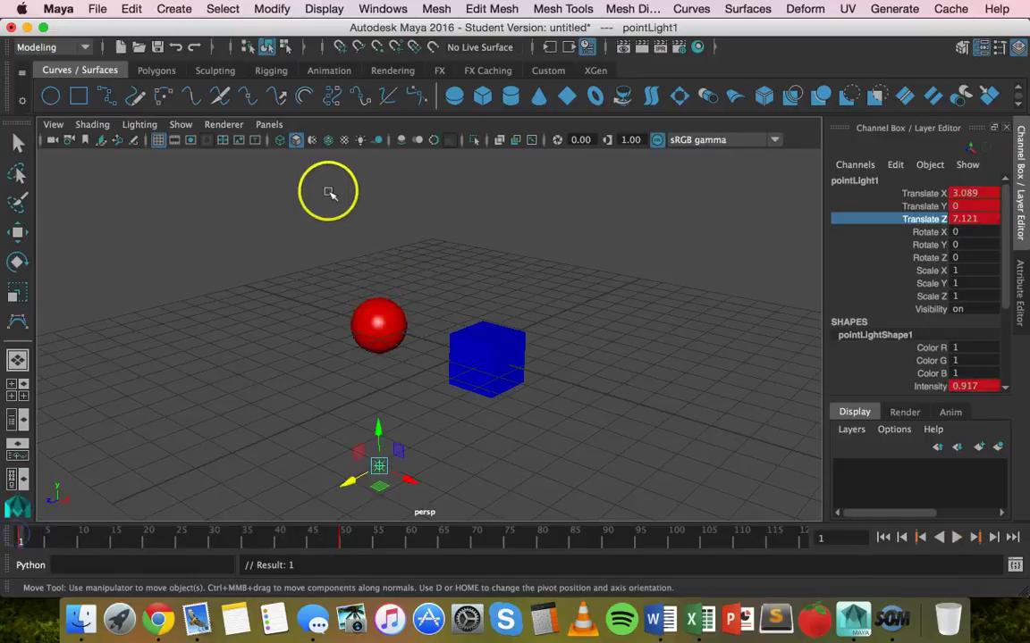
click(566, 47)
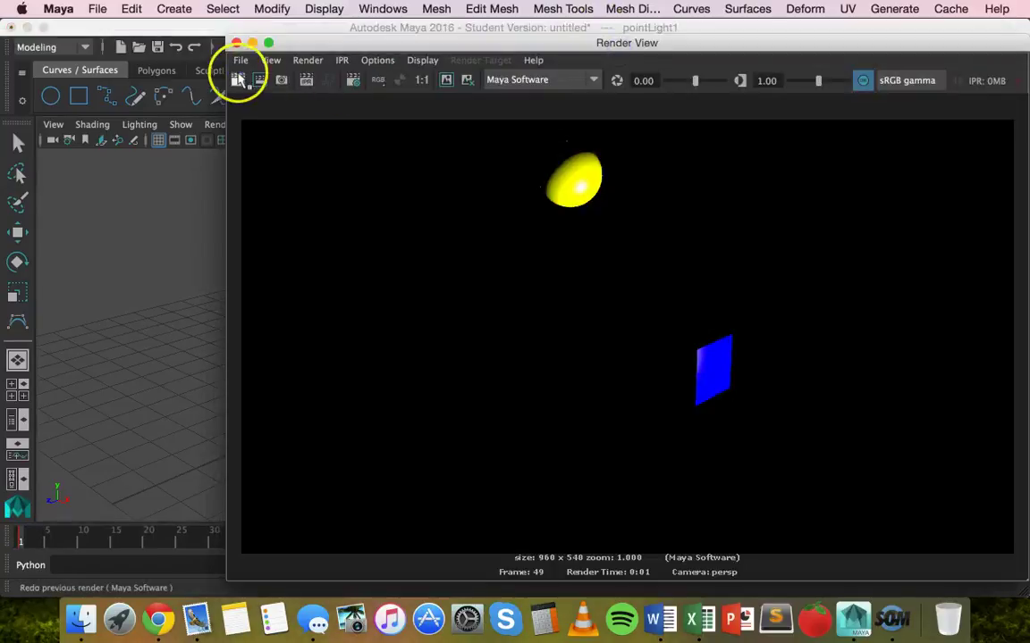
click(239, 80)
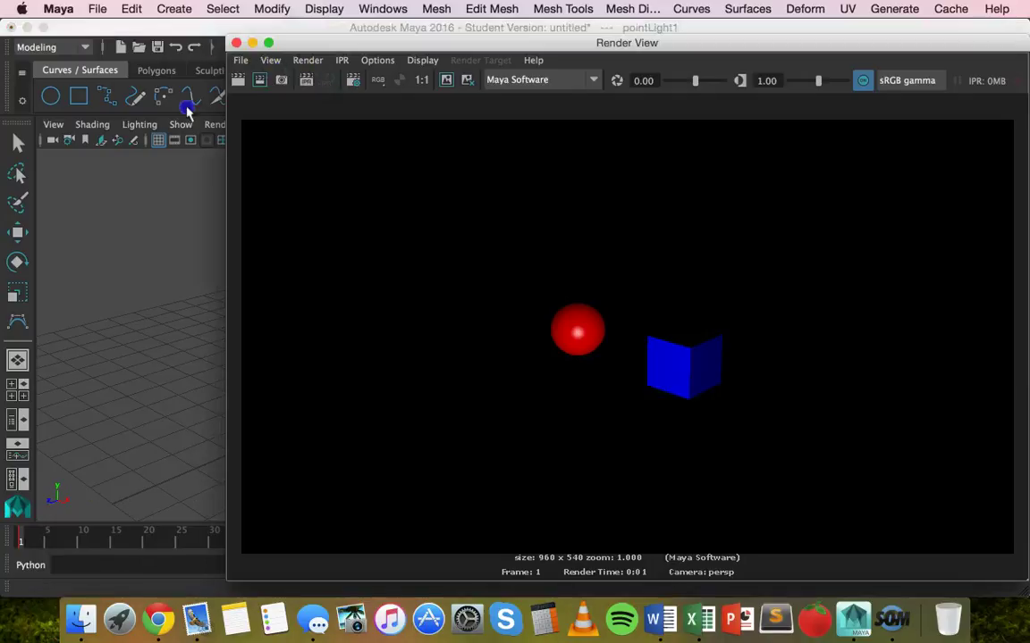
Display the point light's shape attributes beside the frame 1 render to examine its Intensity.
drag(550, 50, 324, 73)
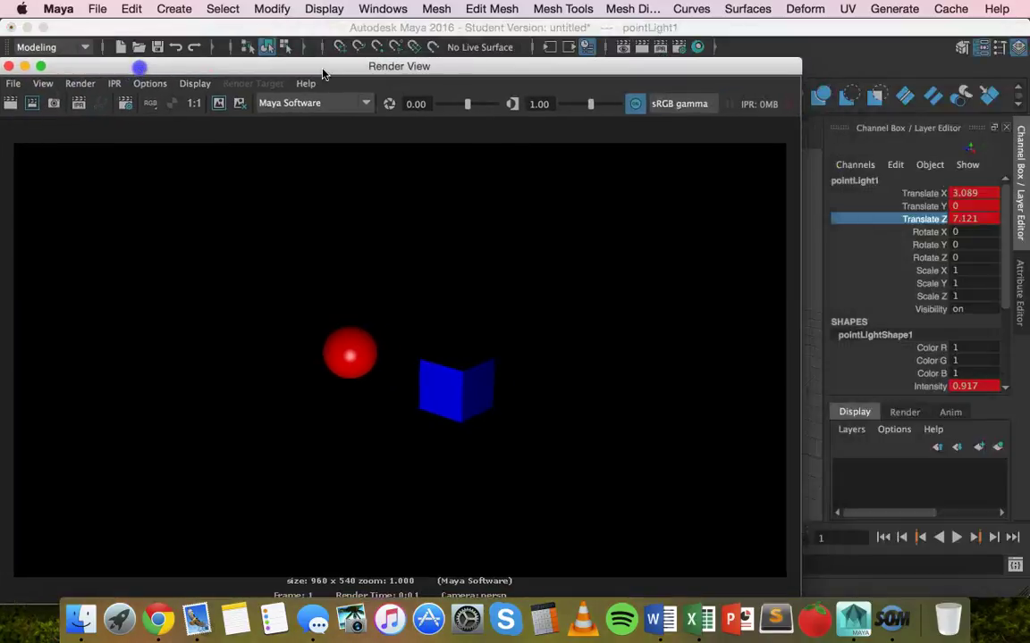
click(1022, 266)
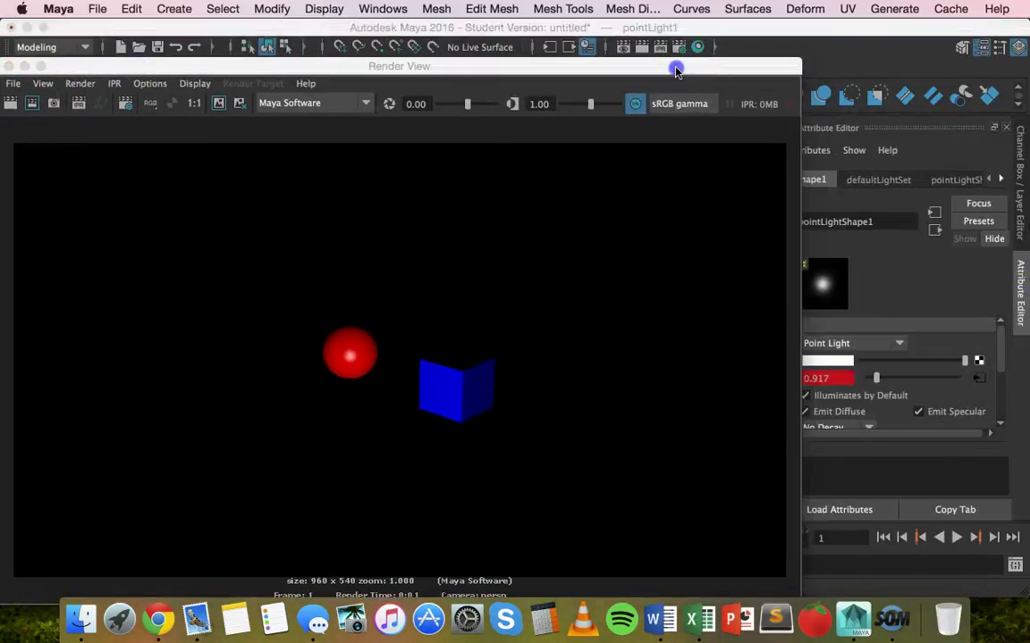
drag(676, 71, 601, 71)
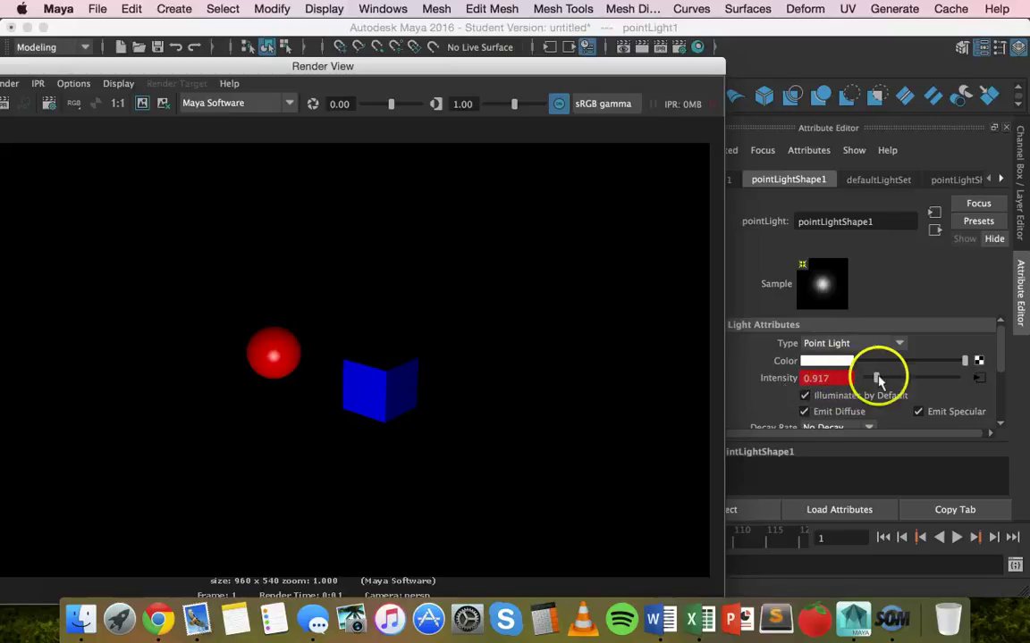
drag(369, 73, 613, 47)
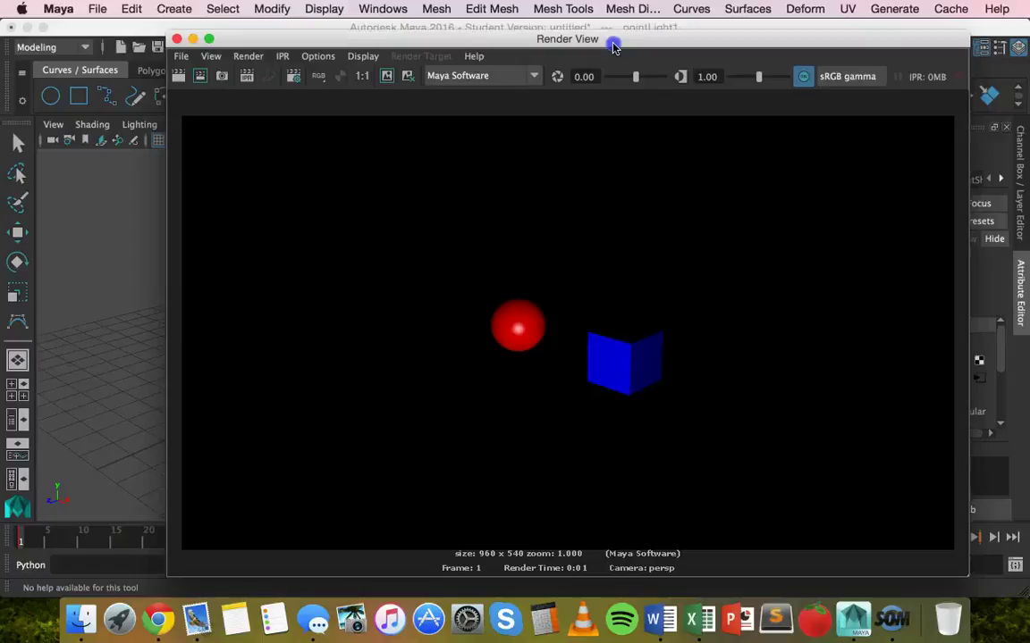
Render frames 15 and 32 to check how the sphere's color and the lighting change.
click(115, 540)
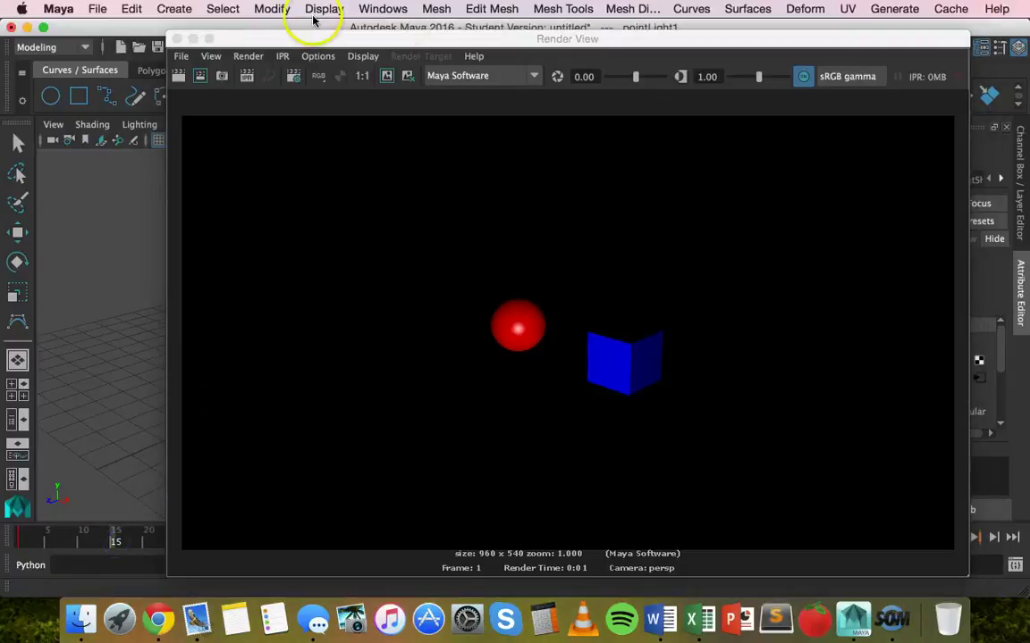
click(178, 77)
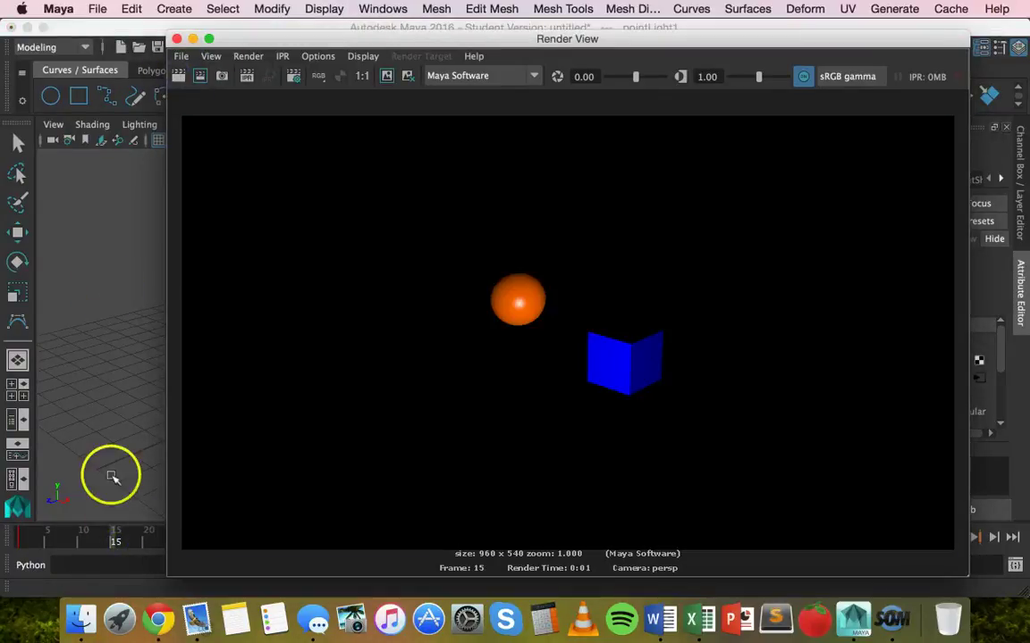
drag(311, 40, 404, 45)
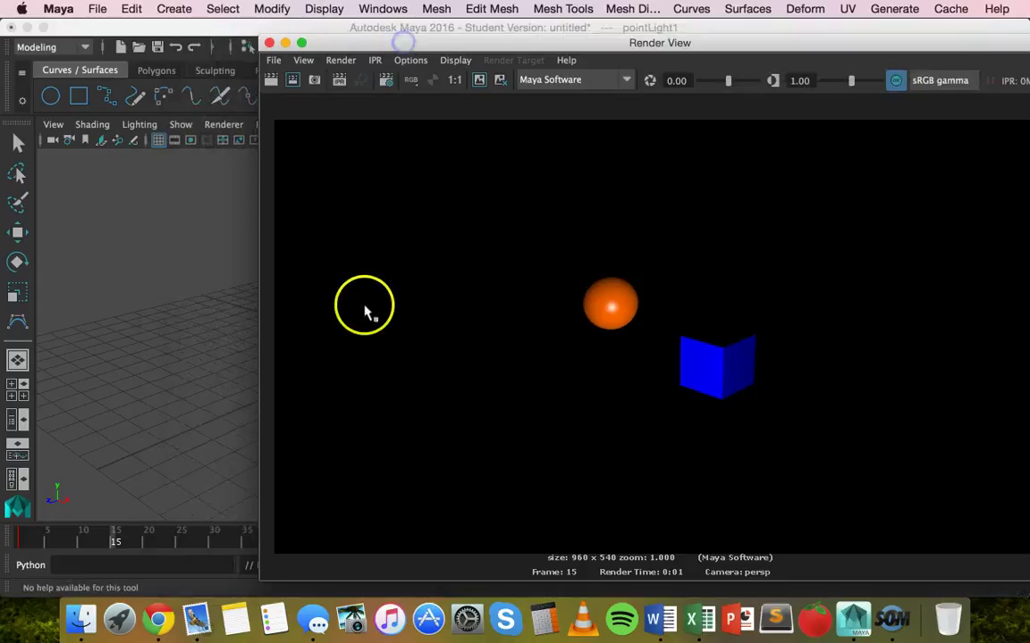
click(226, 539)
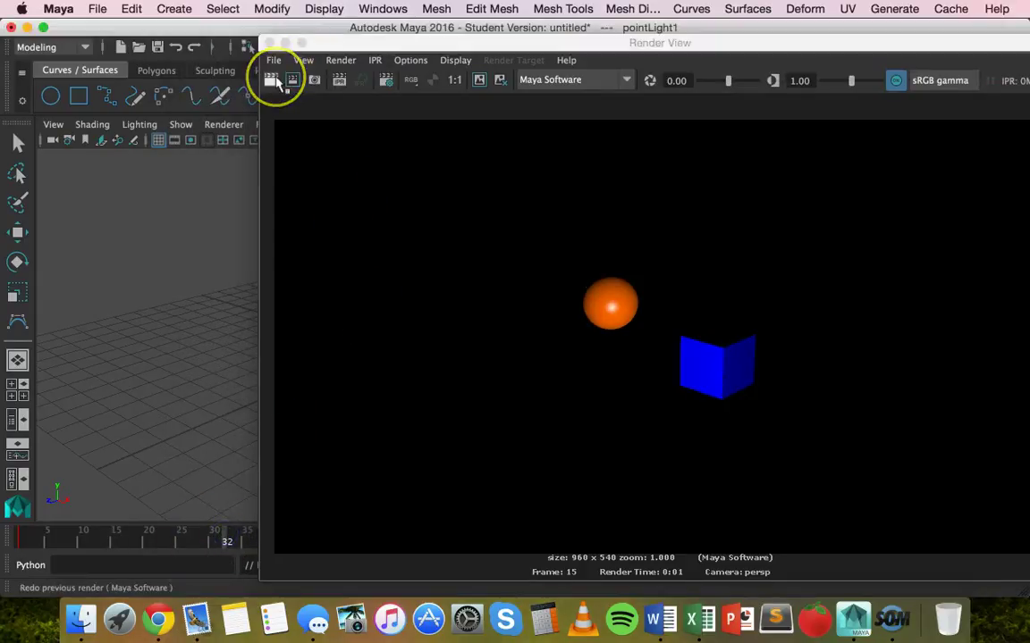
click(278, 82)
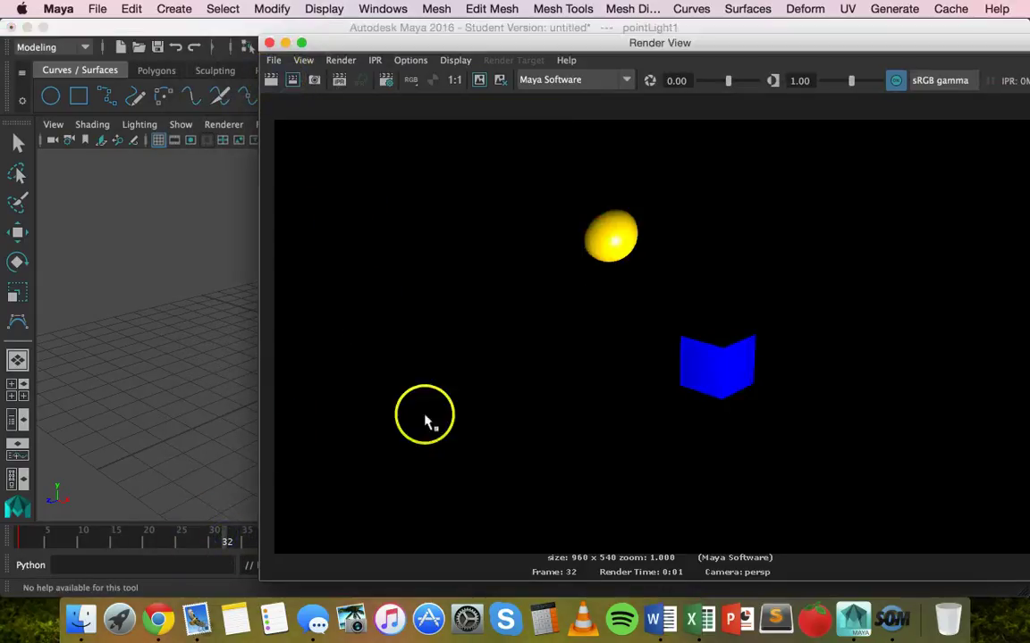
Render frame 50 and examine how the moved light falls on the sphere and the cube.
drag(353, 40, 296, 41)
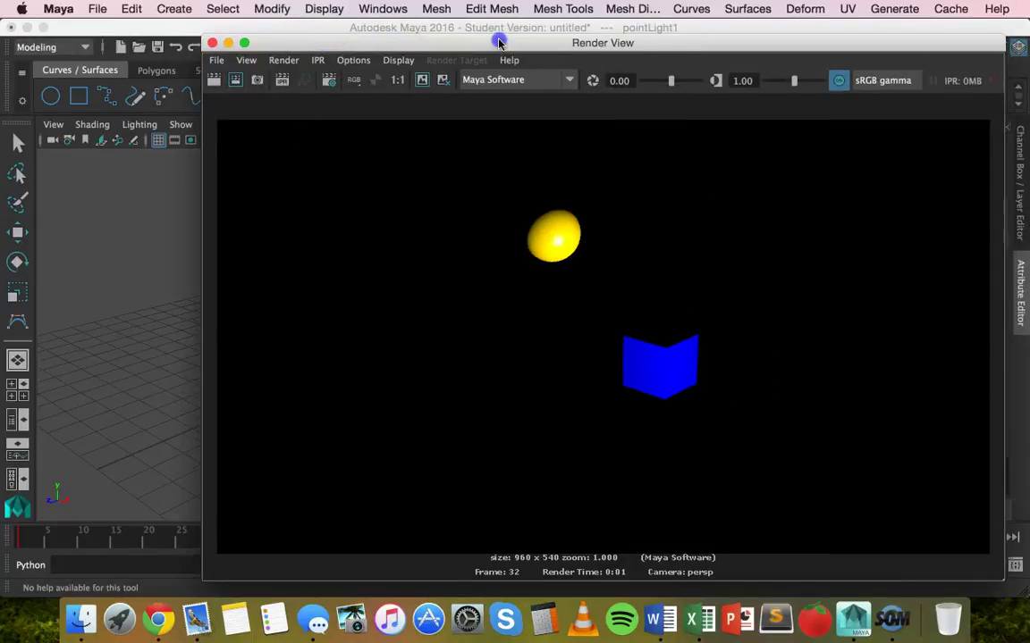
drag(499, 42, 462, 40)
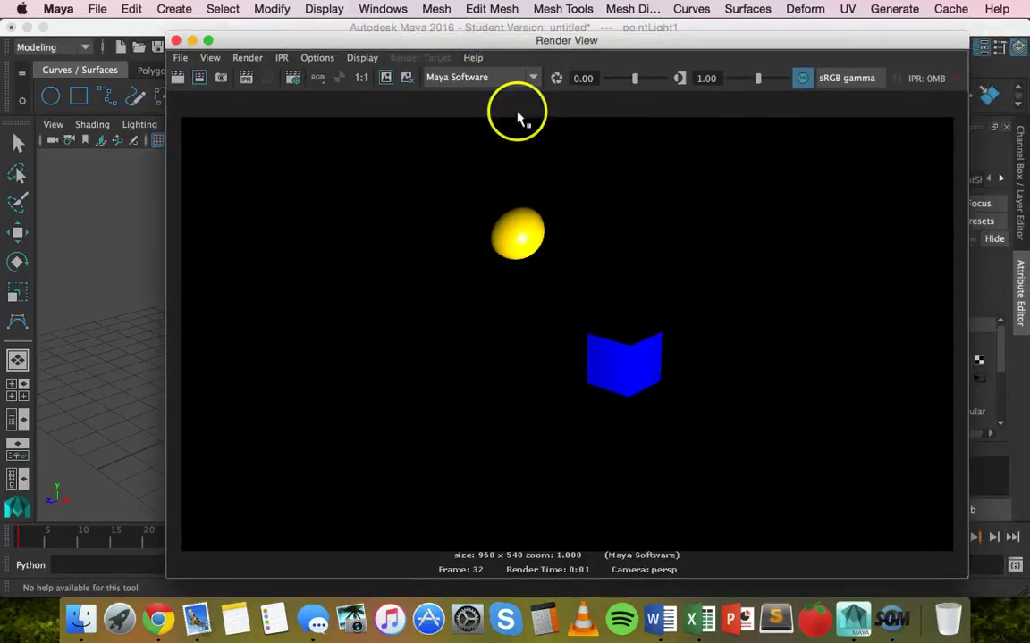
drag(492, 50, 659, 67)
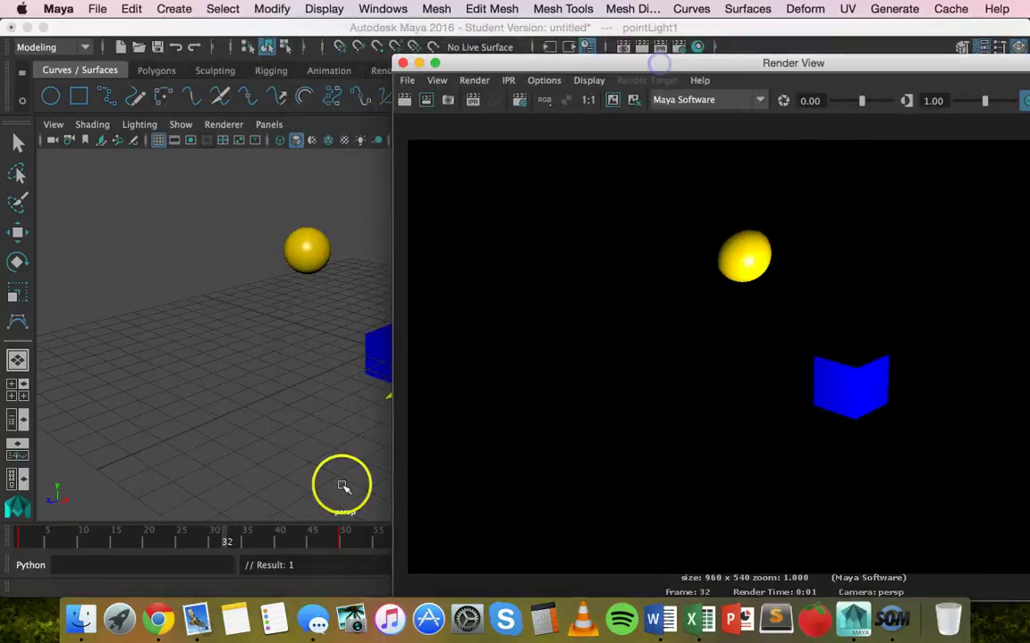
click(340, 543)
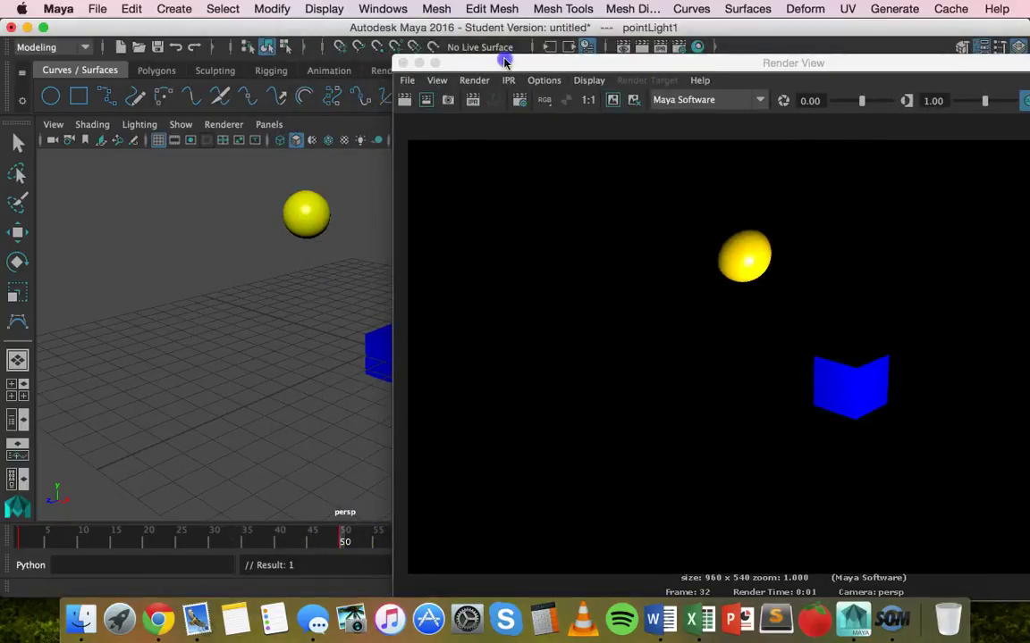
drag(501, 59, 315, 41)
click(218, 84)
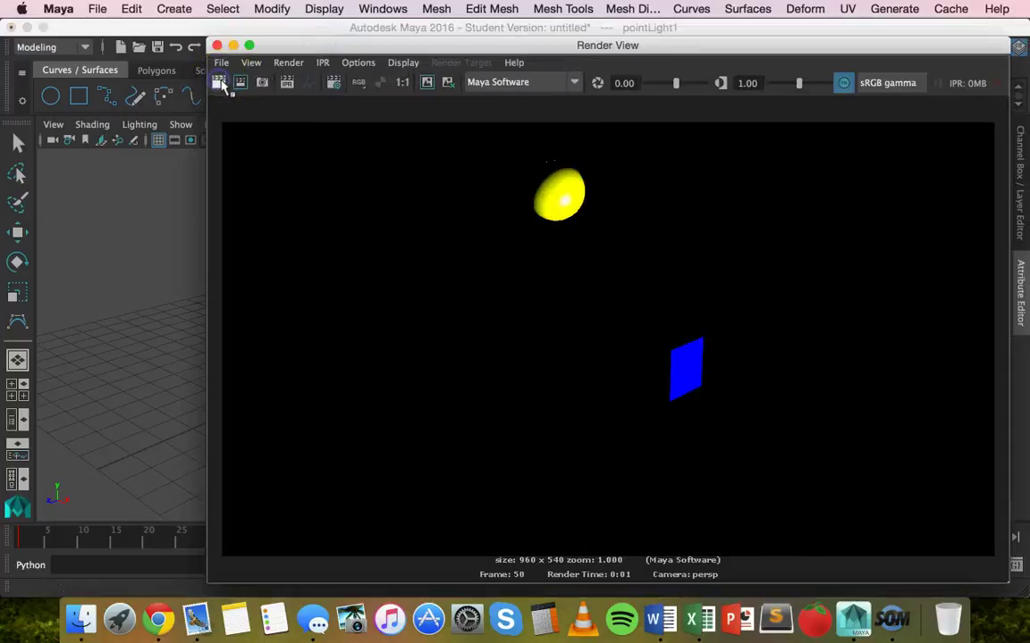
click(519, 218)
click(683, 387)
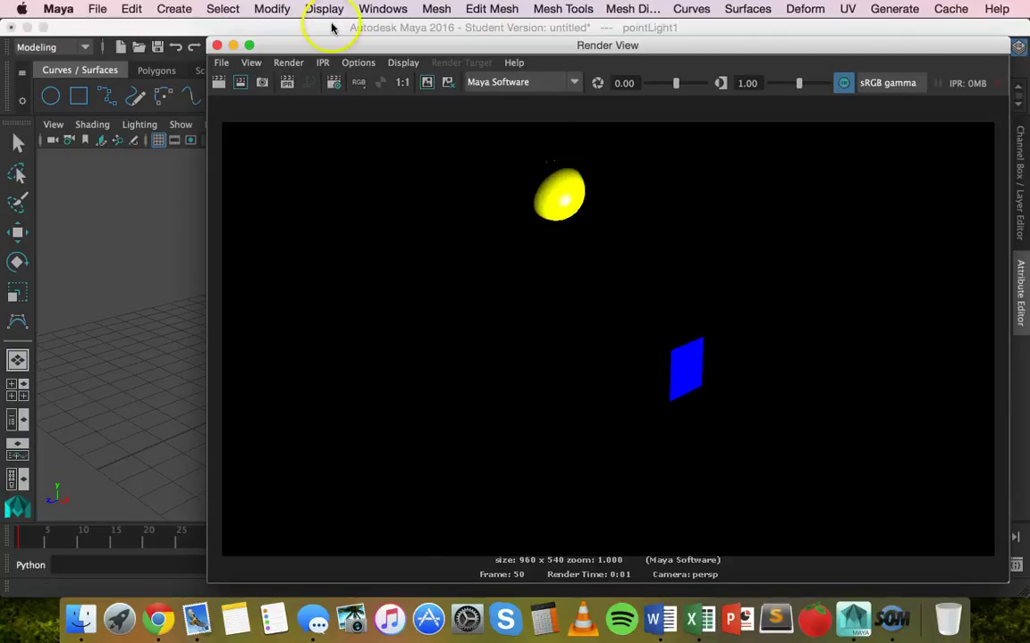
Close the render window and raise the point light to a Translate Y of about 2.963 on frame 50.
drag(321, 47, 607, 261)
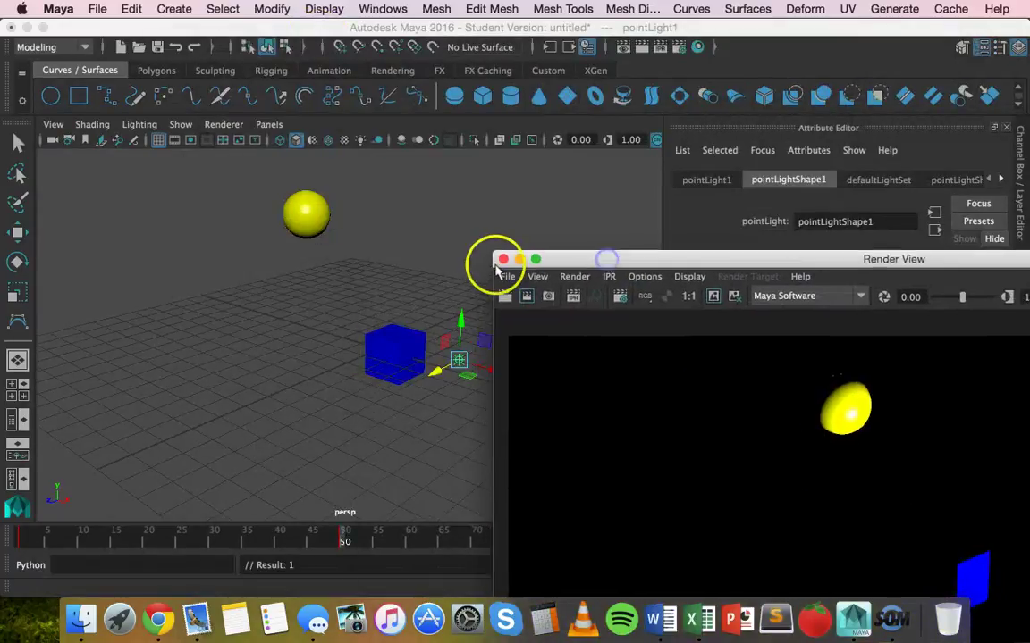
click(503, 260)
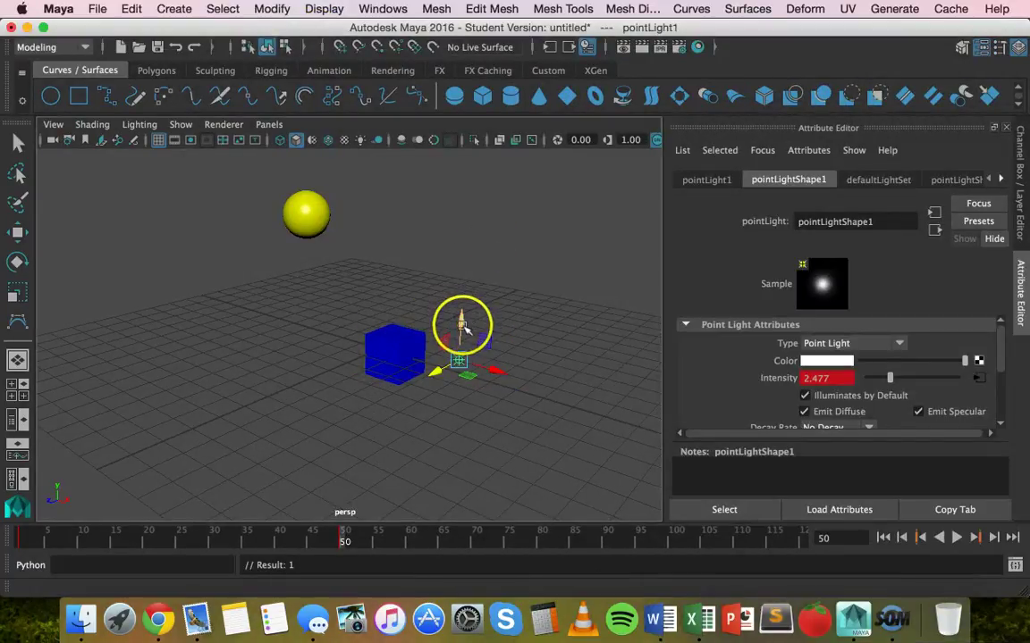
drag(464, 330, 466, 299)
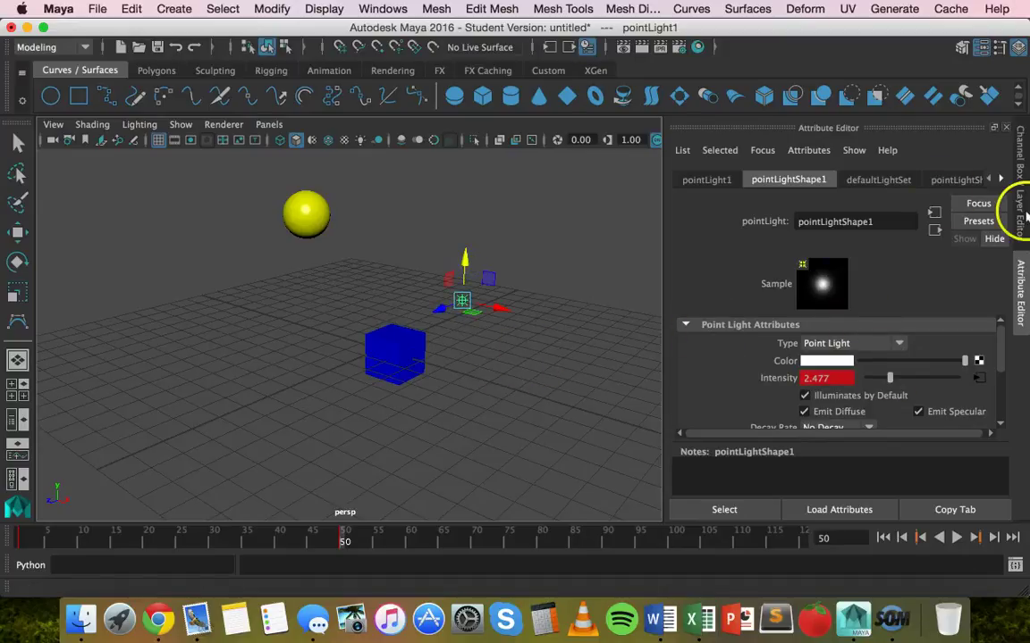
click(1022, 174)
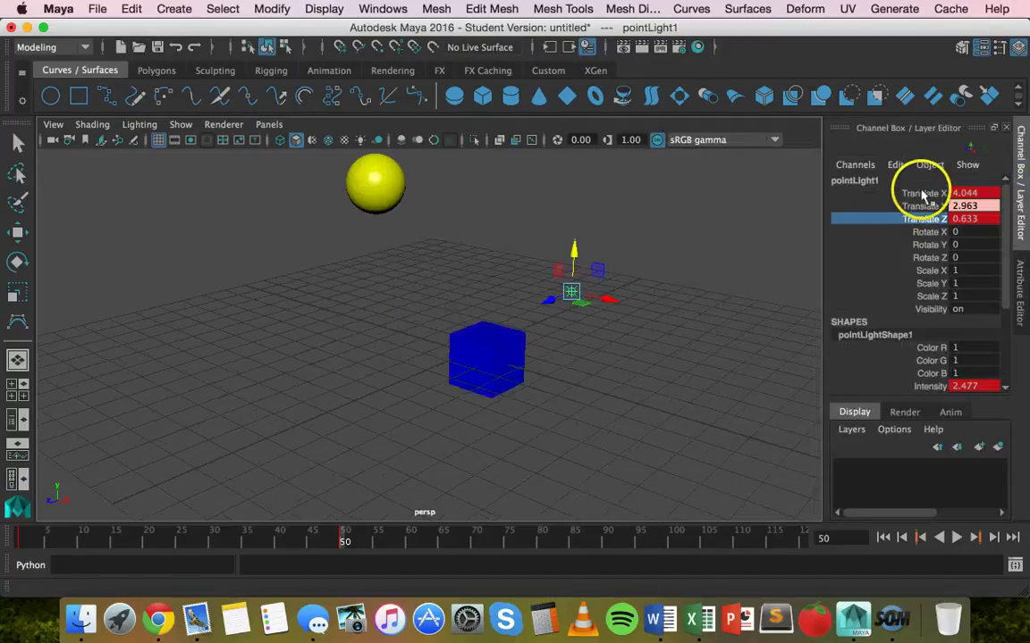
Key the raised point light's Translate X, Y and Z channels on frame 50.
click(924, 195)
right_click(923, 195)
click(910, 41)
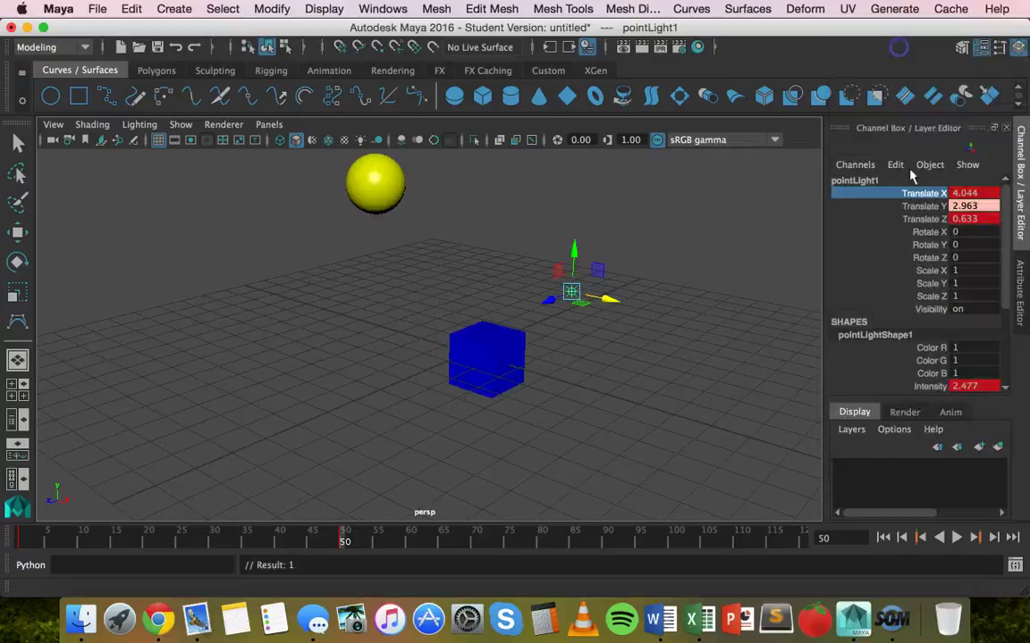
click(919, 207)
click(940, 207)
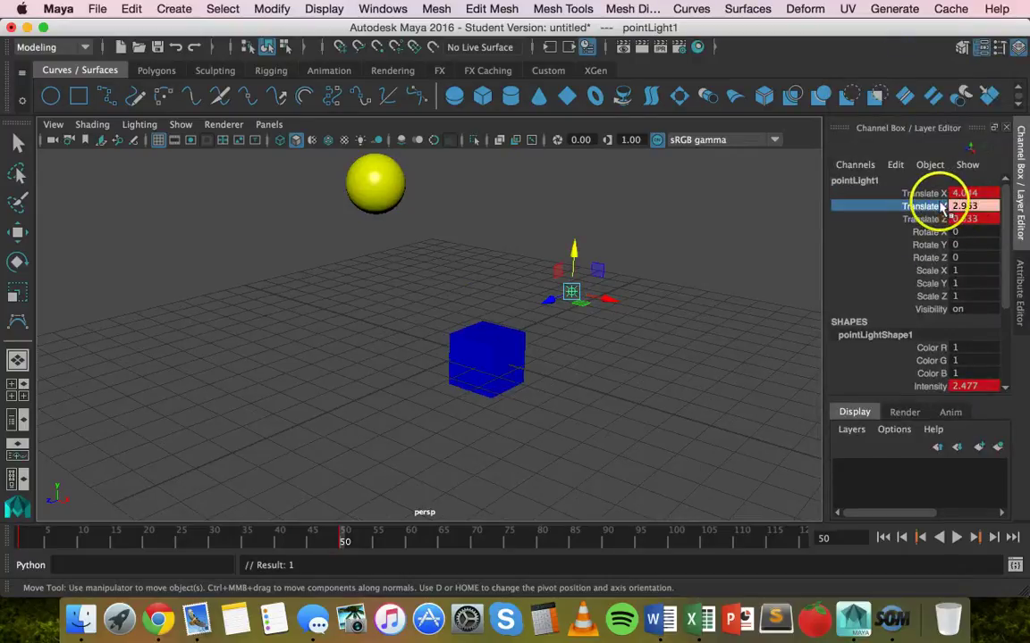
right_click(939, 207)
click(881, 43)
click(935, 220)
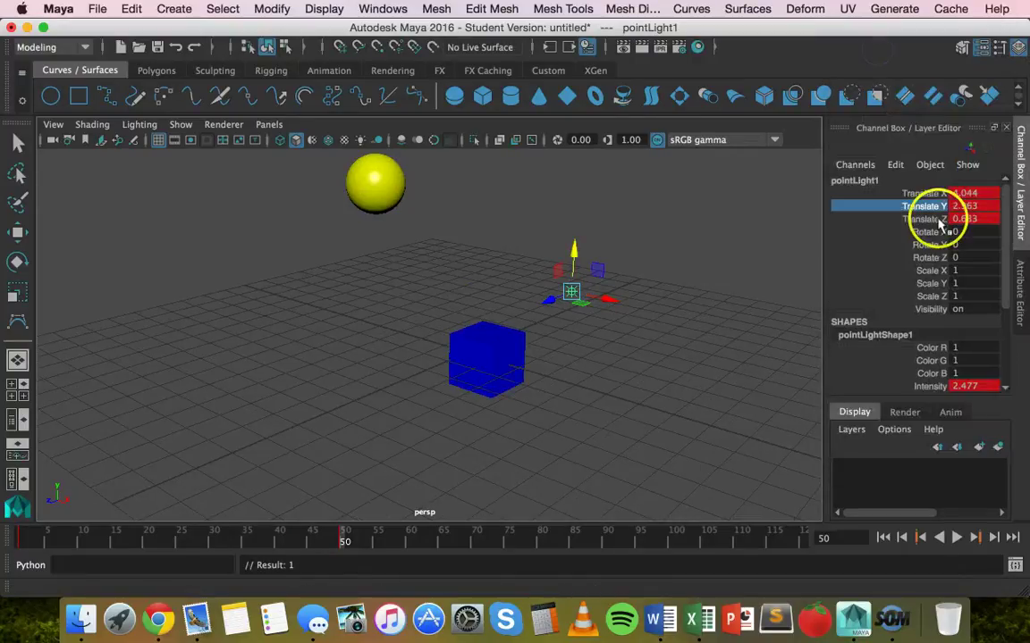
right_click(934, 220)
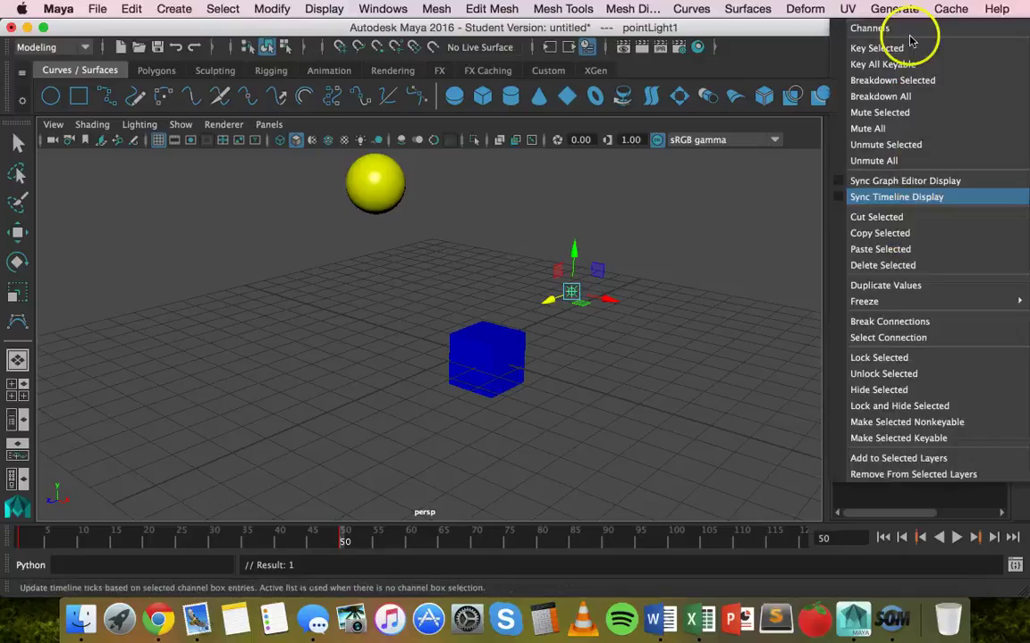
click(920, 46)
Render frame 50 with the raised light, and frame 1 for comparison of the cube's lit faces.
click(626, 48)
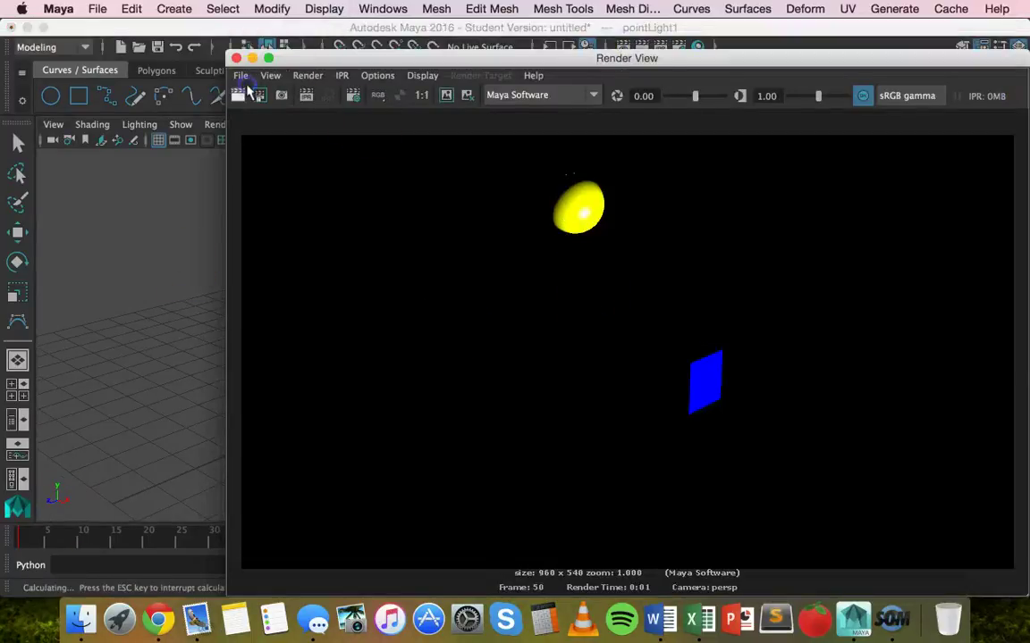
drag(694, 351, 725, 393)
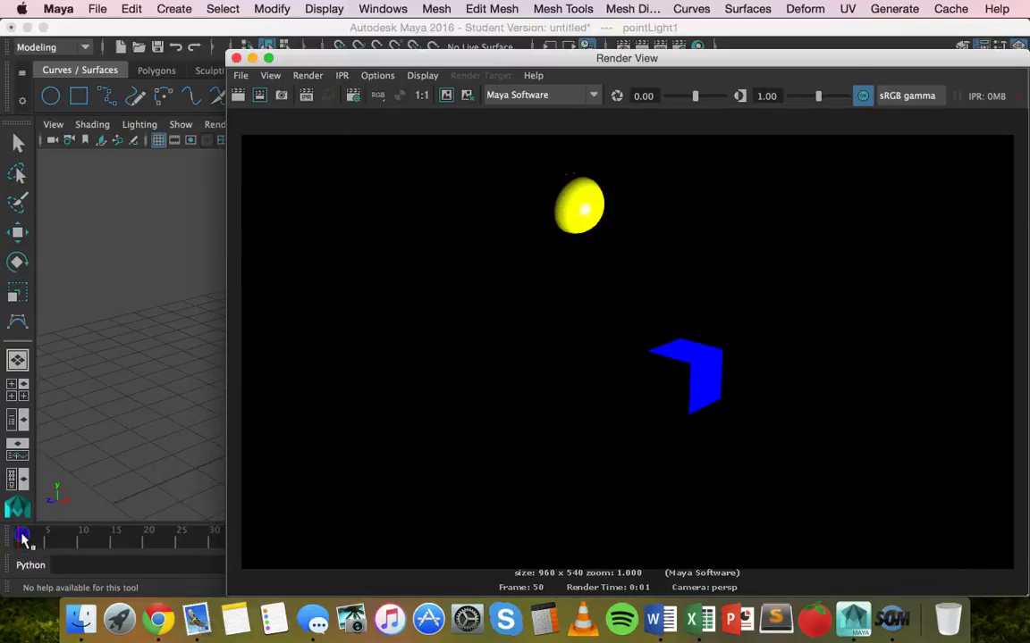
click(23, 537)
click(239, 95)
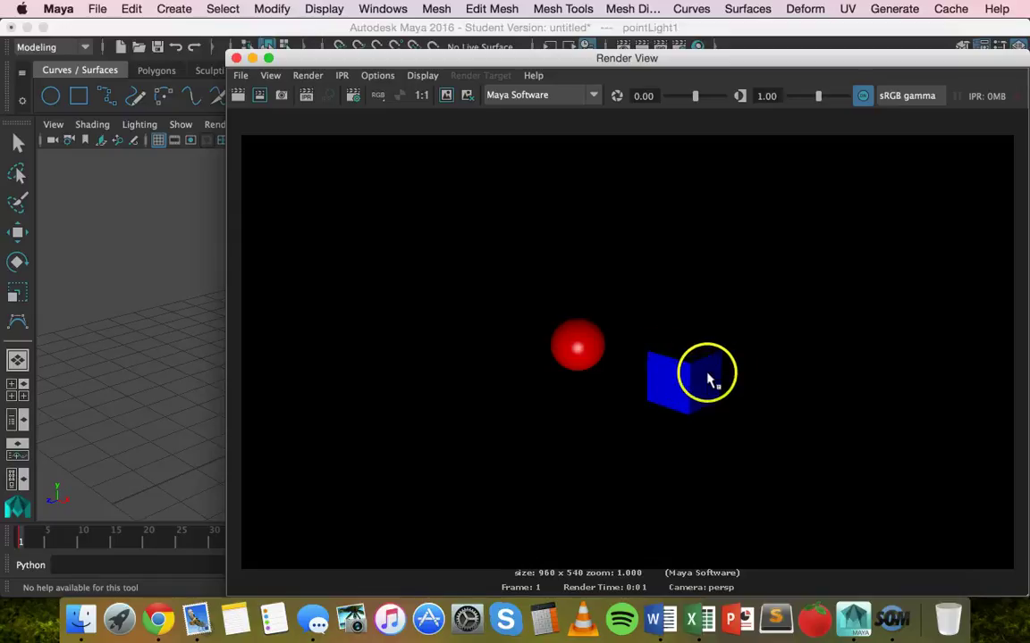
Move the render window clear of the timeline and render frame 25 to check the lighting midway.
click(286, 540)
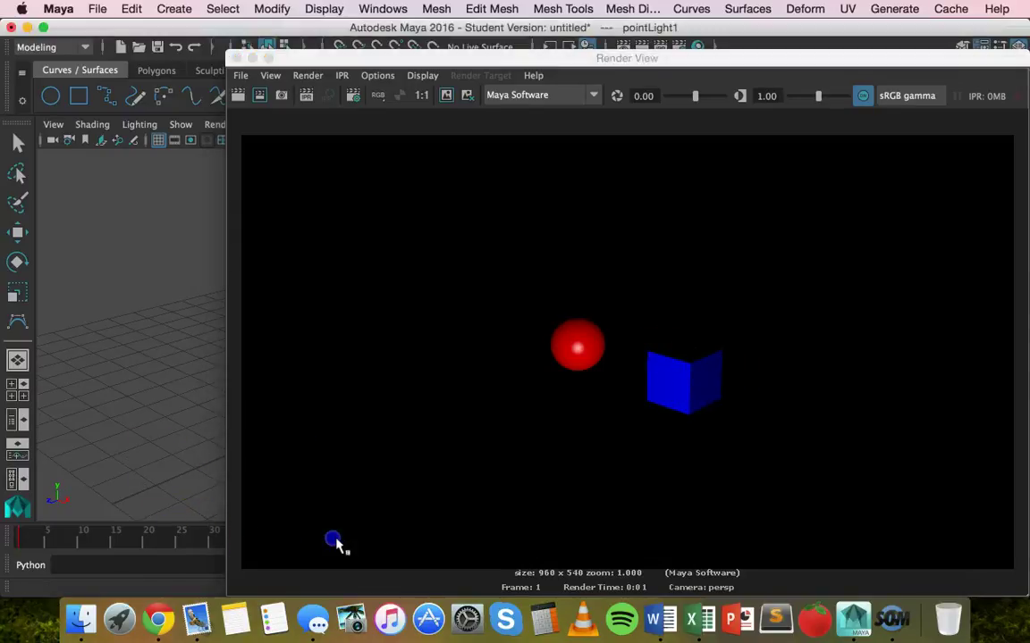
drag(356, 57, 526, 75)
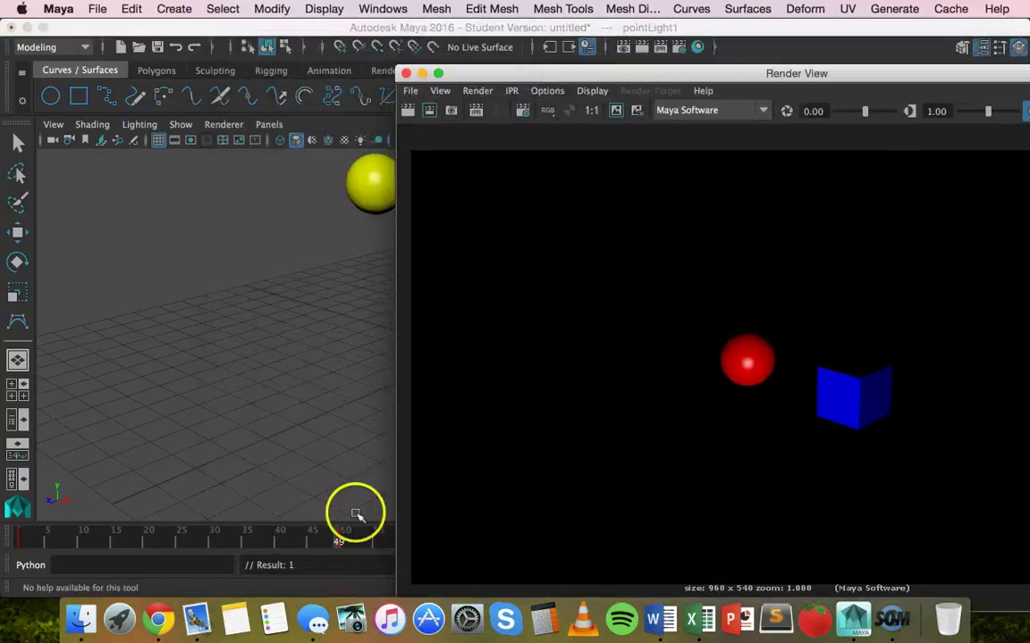
click(181, 536)
click(444, 188)
click(409, 111)
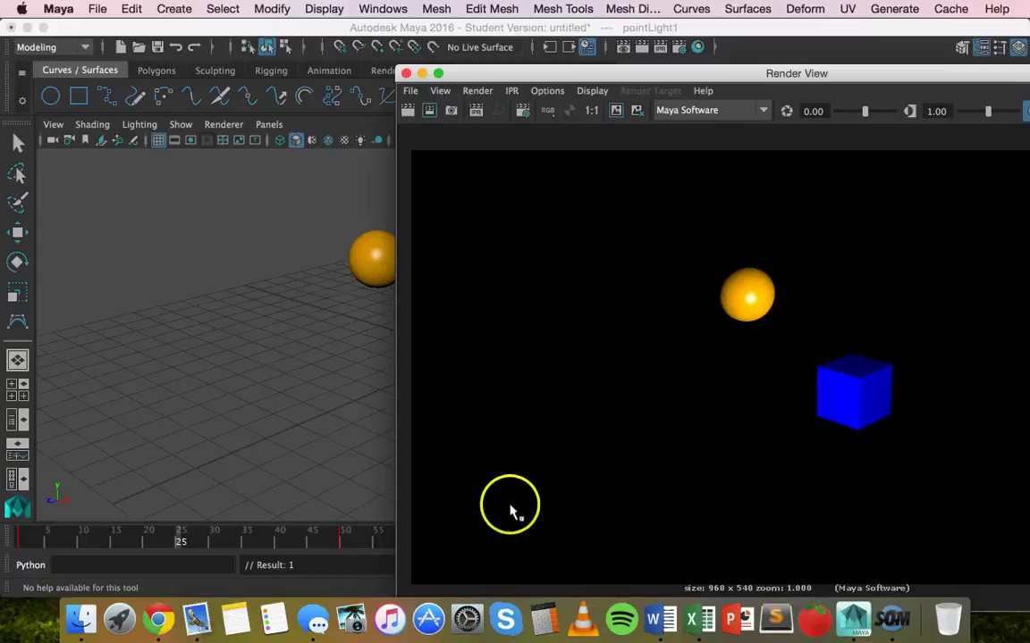
Render frame 50 again to check the final lighting on the cube, and close the render window.
click(343, 539)
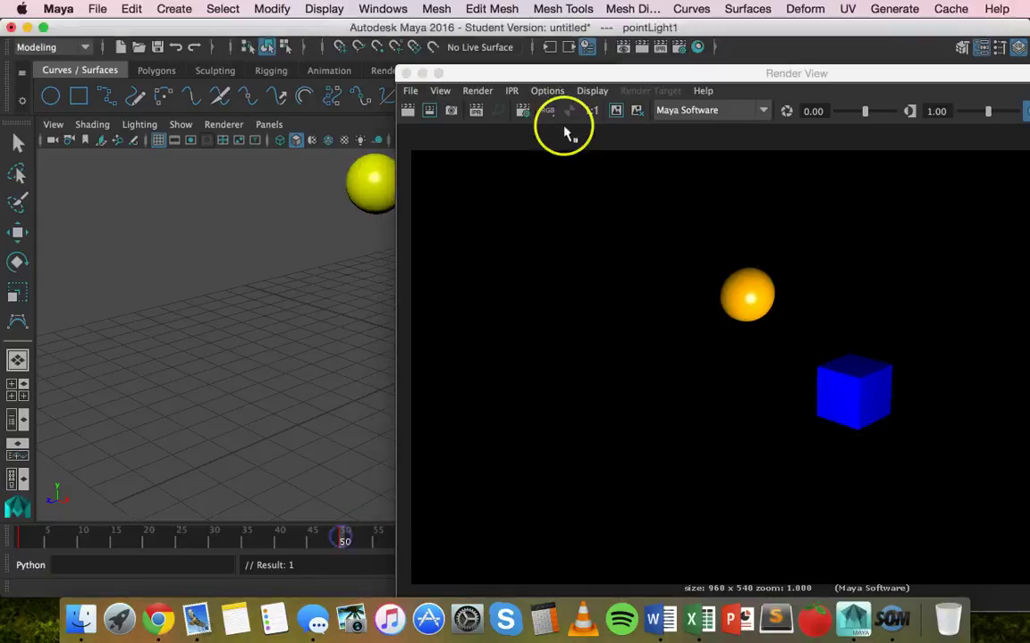
click(409, 109)
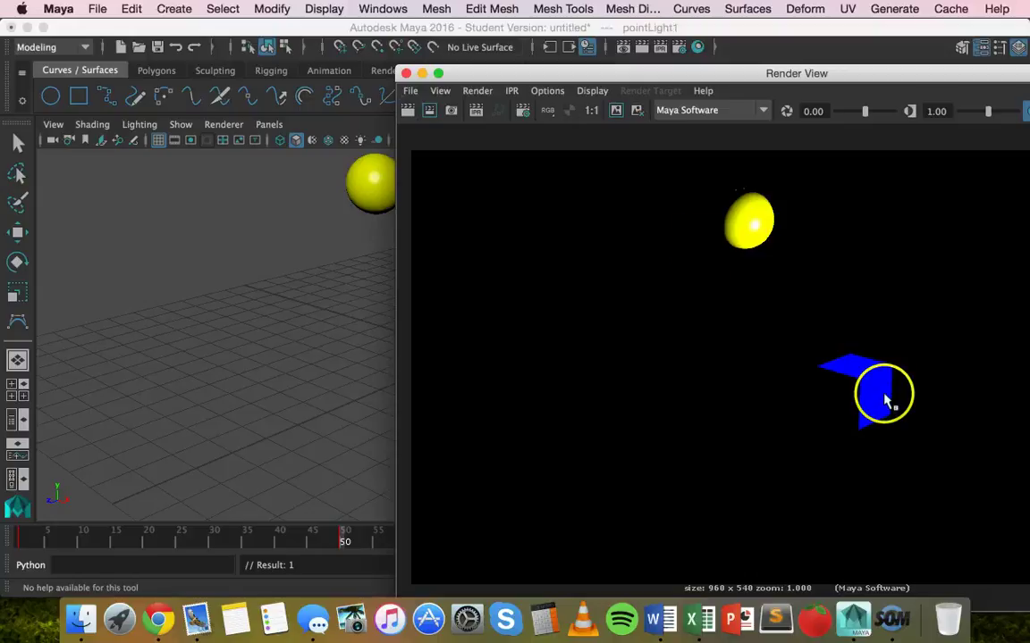
click(405, 73)
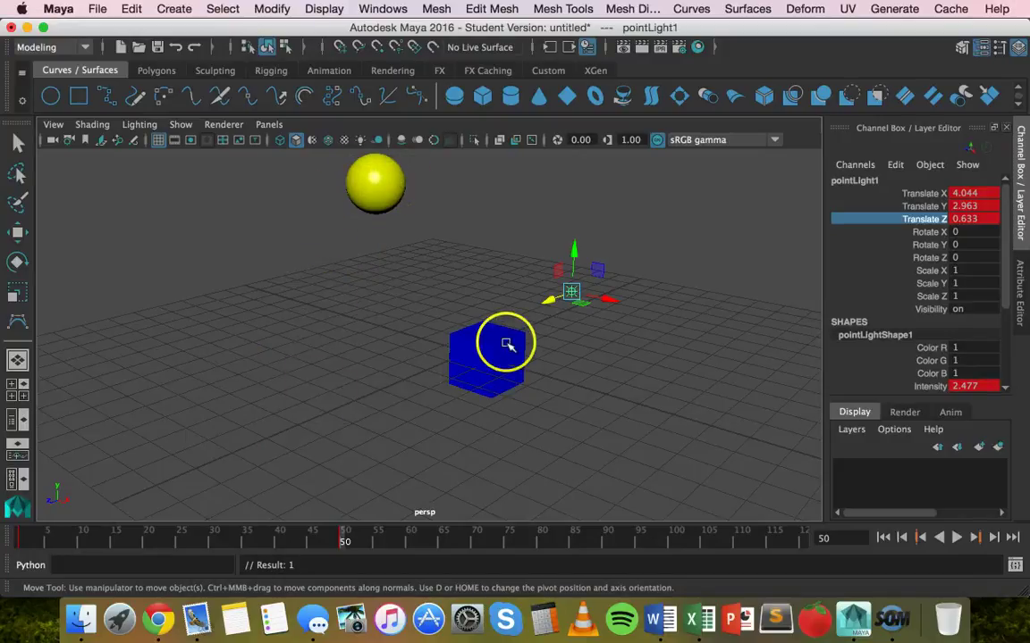
On frame 1, create a camera and move it along the Z axis to about 7.15, in front of the sphere and cube.
click(22, 538)
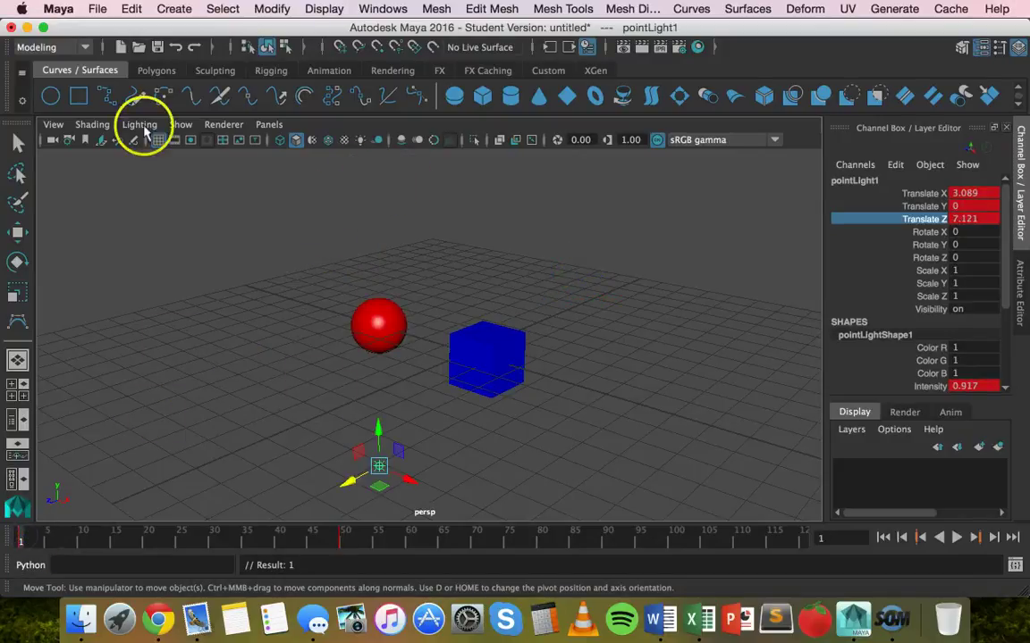
click(174, 8)
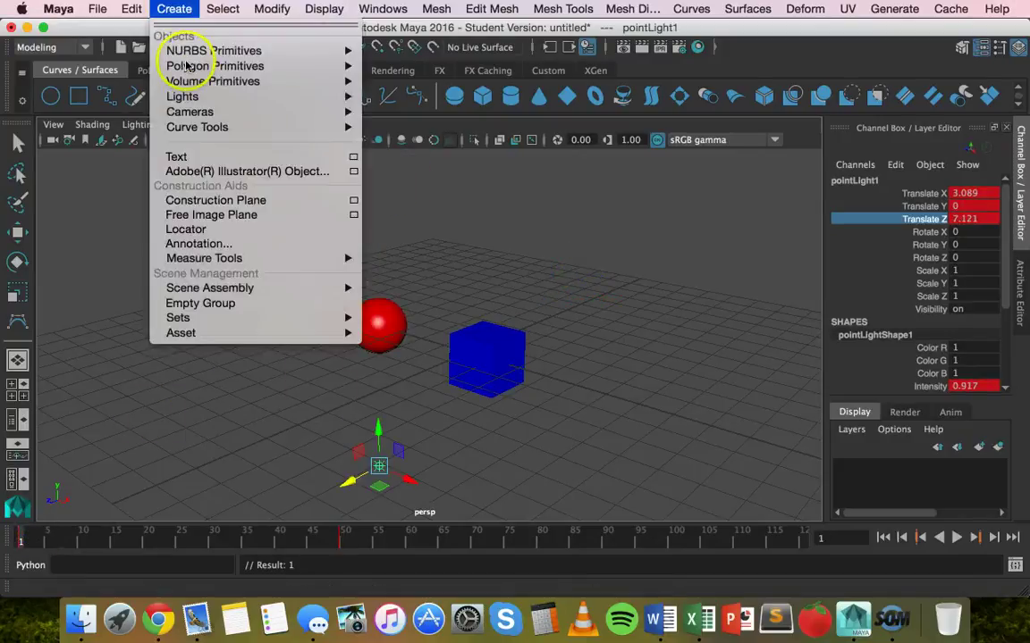
mouse_move(198, 114)
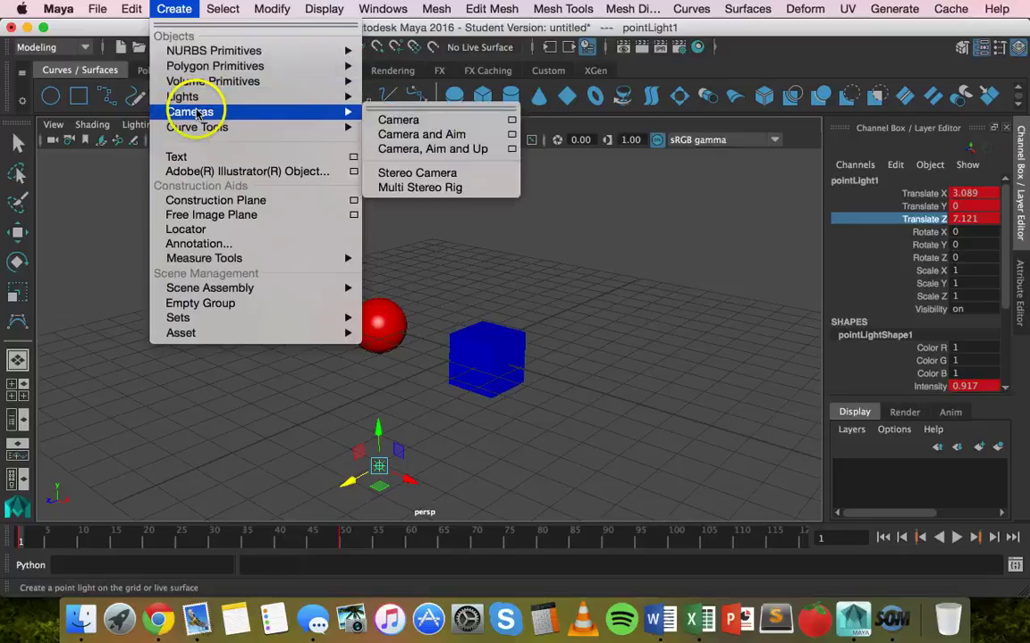
click(393, 119)
click(16, 231)
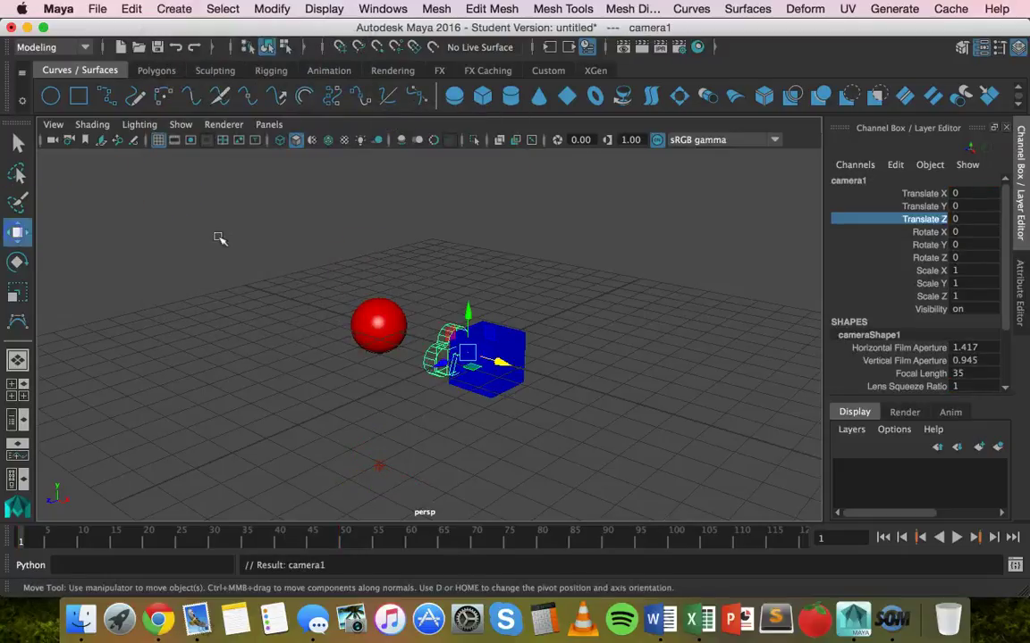
drag(441, 363, 242, 424)
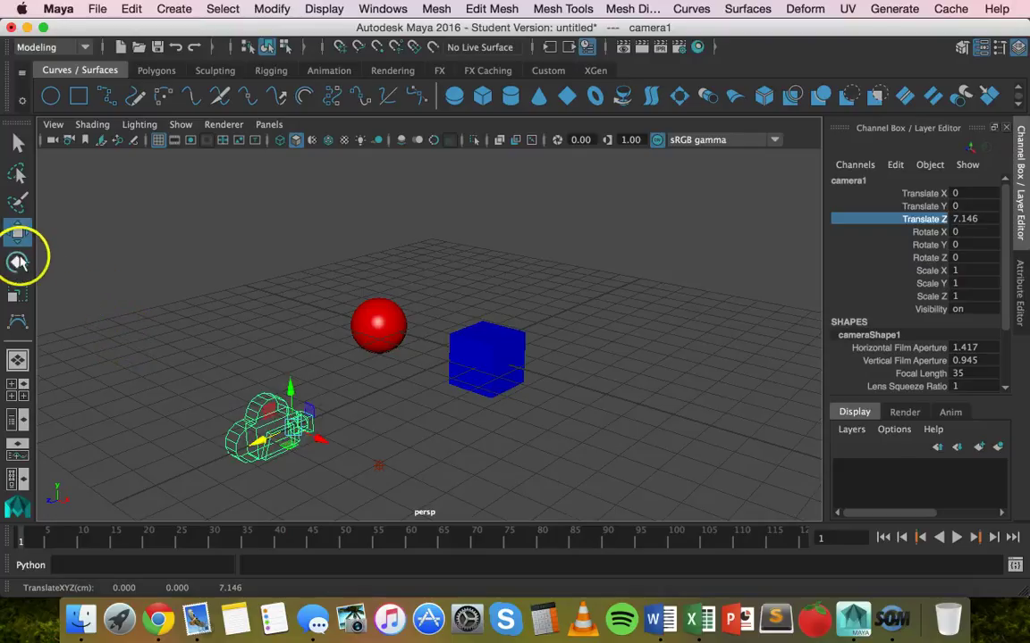
Rotate the camera to about -27.6 degrees on Y and scale it uniformly down to about 0.86.
click(18, 260)
mouse_move(282, 447)
mouse_down()
mouse_move(257, 445)
mouse_move(269, 446)
mouse_up()
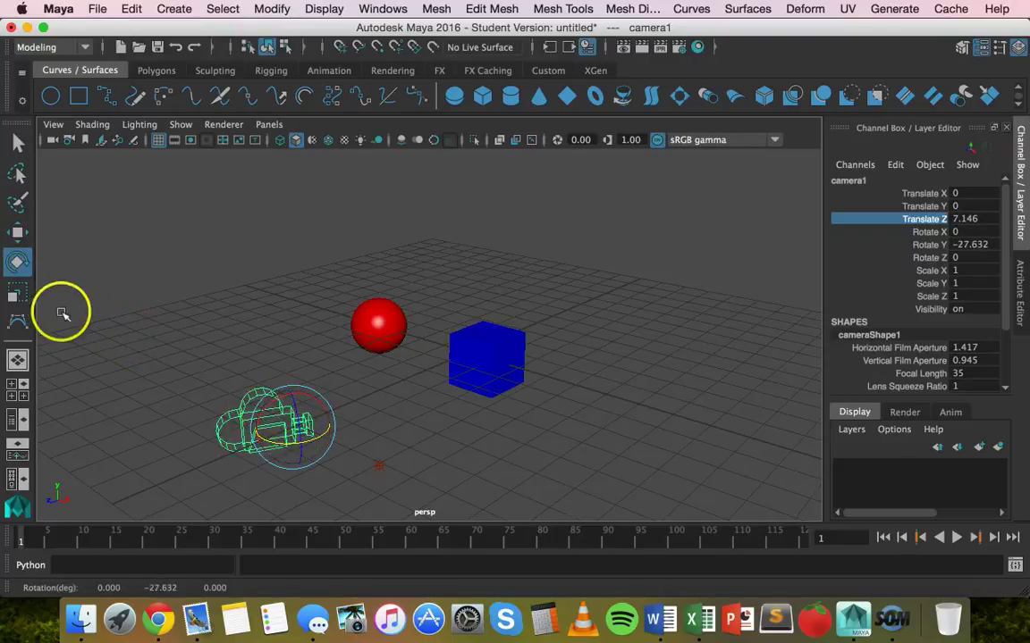
scroll(406, 409, down, 3)
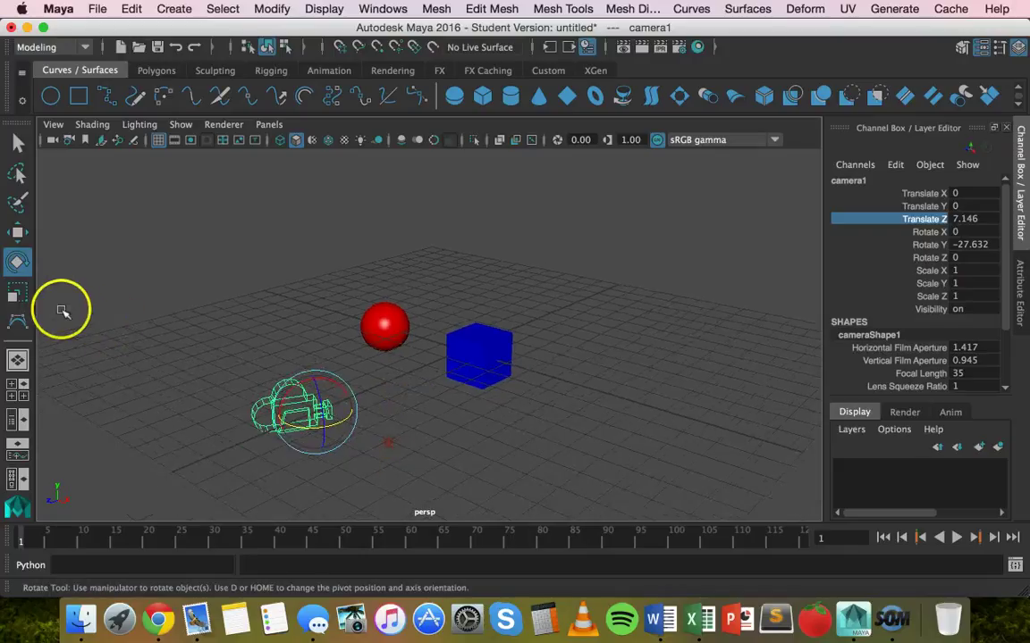
click(17, 292)
drag(302, 403, 272, 366)
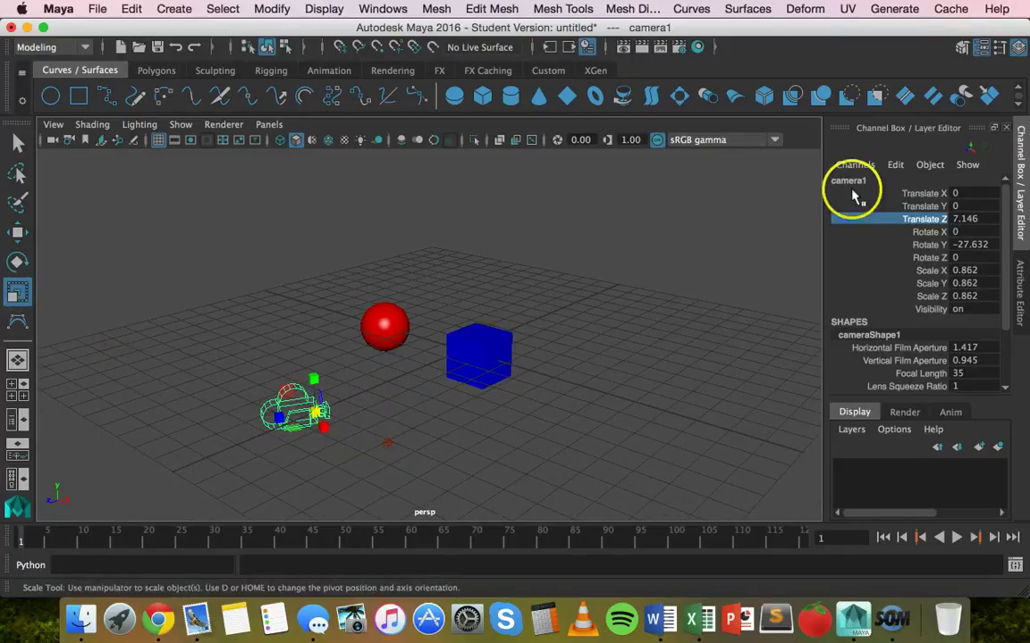
Key the camera's Translate X, Y and Z channels on frame 1.
right_click(929, 194)
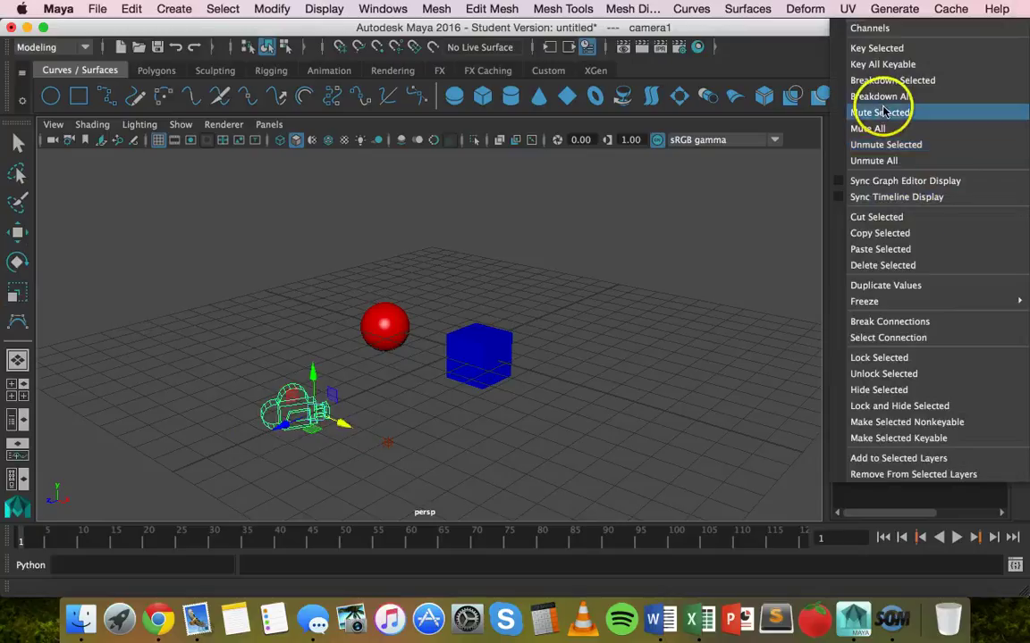
click(893, 50)
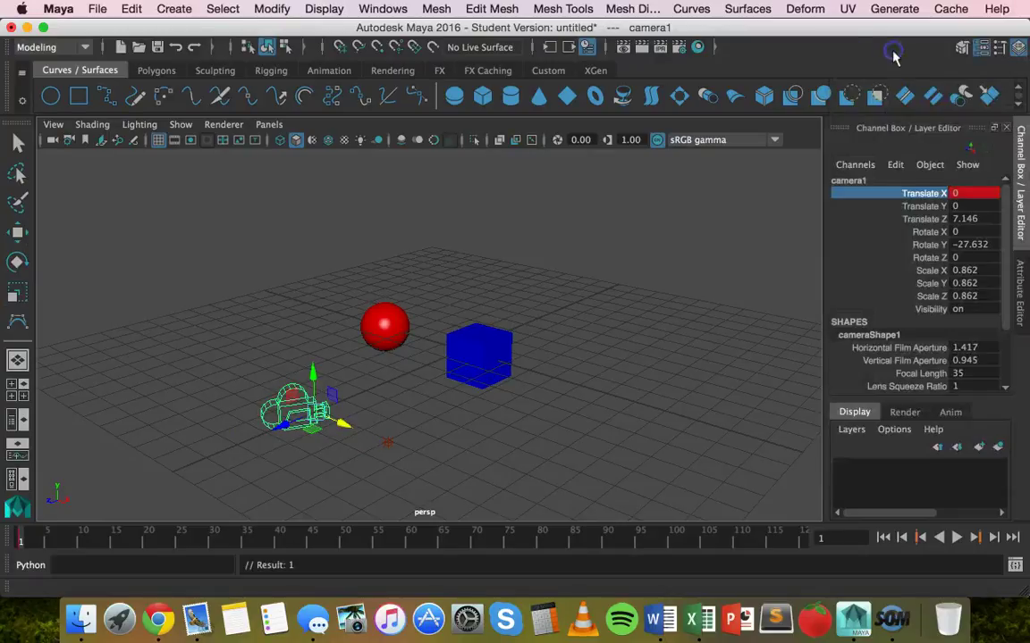
click(922, 204)
right_click(927, 207)
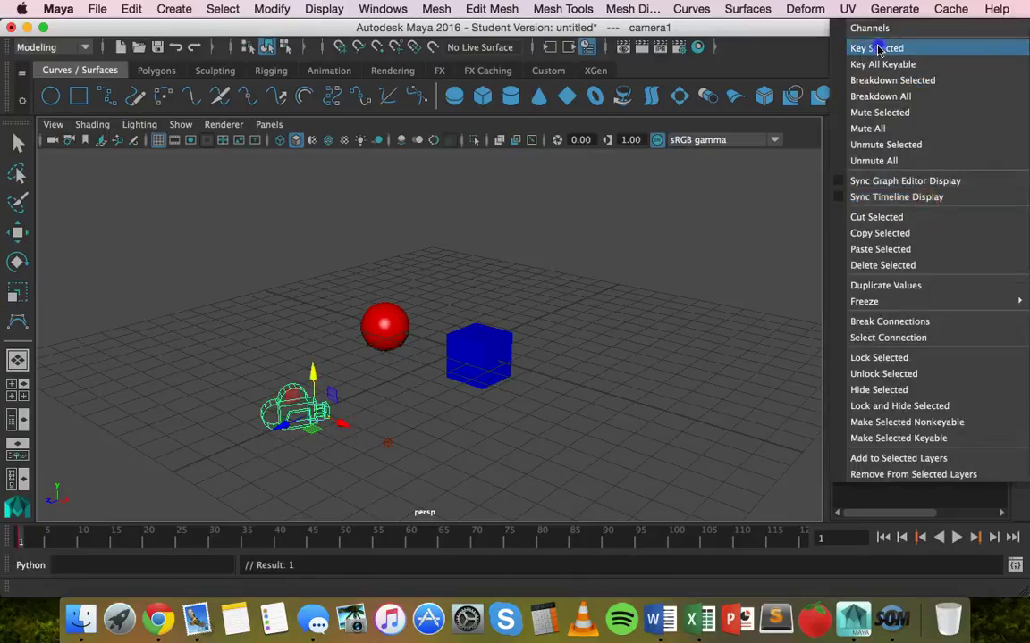
click(876, 48)
click(932, 220)
right_click(933, 222)
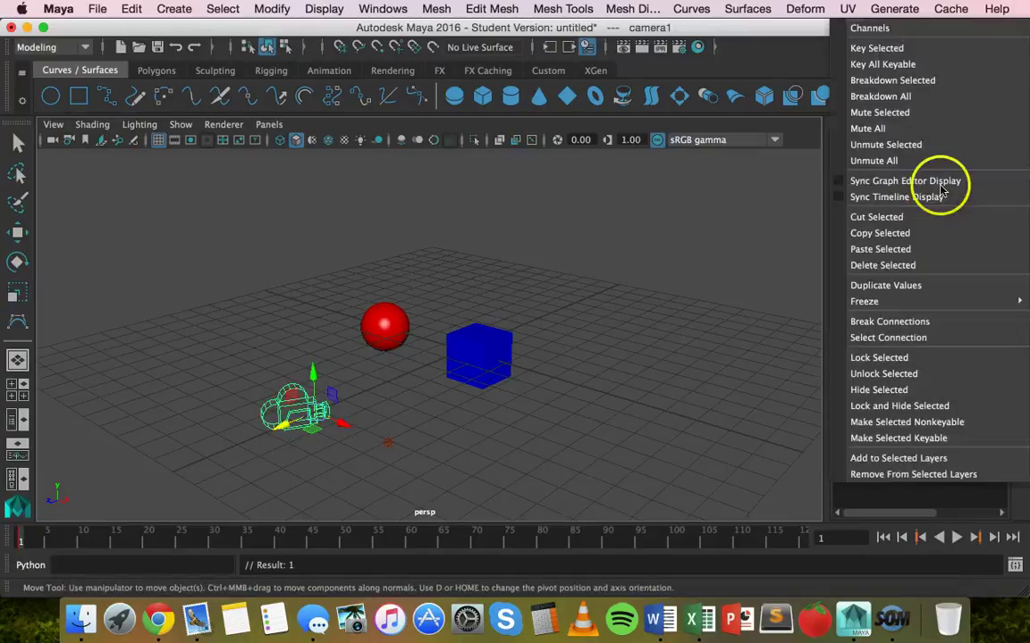
click(880, 46)
Key the camera's Rotate Y and Scale X, Y and Z channels on frame 1.
click(929, 245)
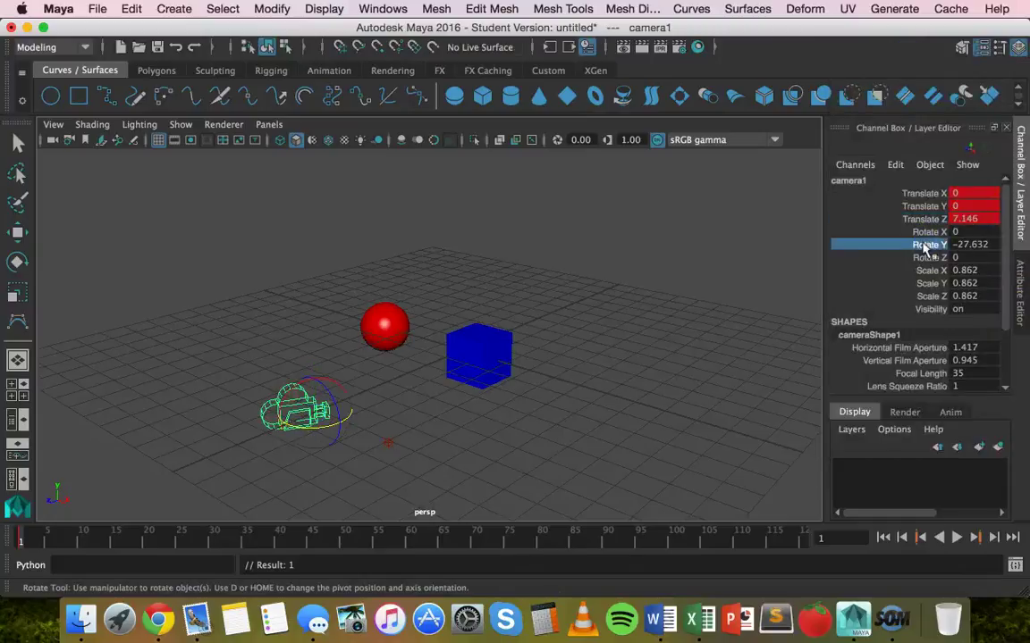
right_click(926, 249)
click(904, 48)
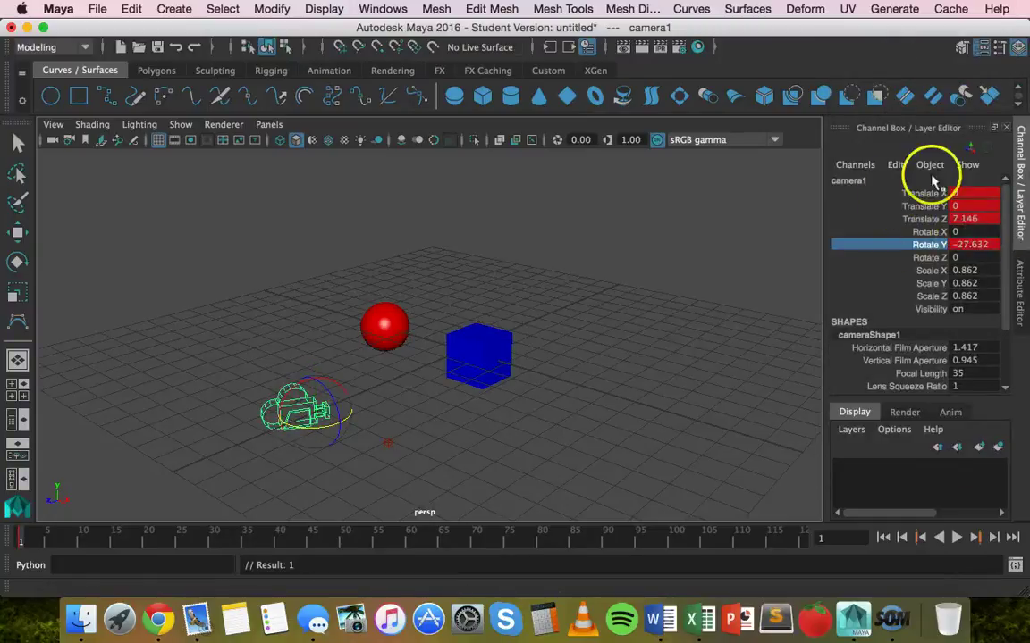
click(931, 270)
right_click(941, 273)
click(974, 43)
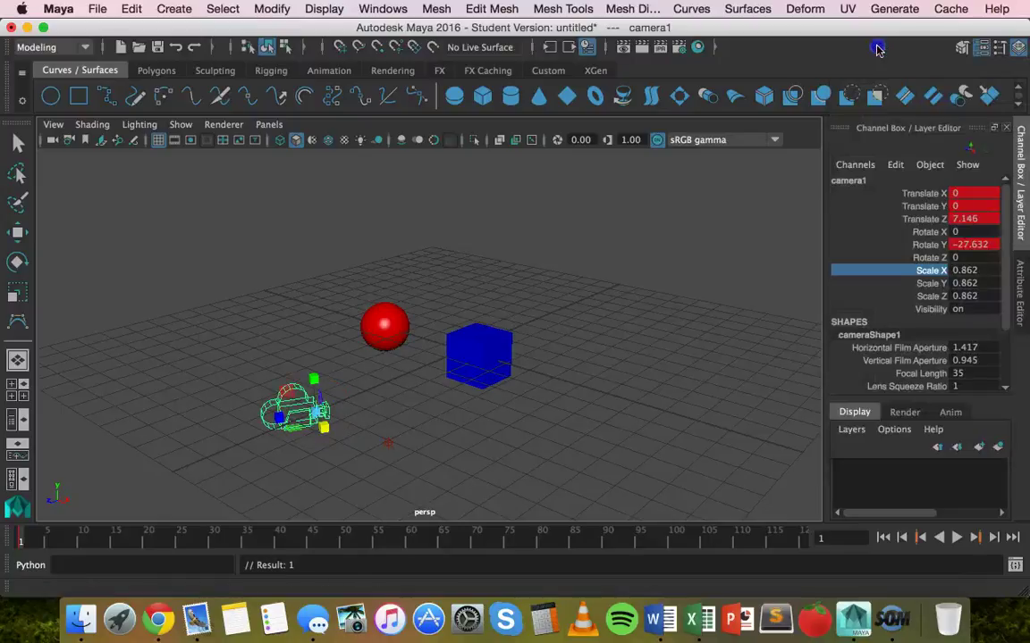
click(933, 284)
right_click(933, 283)
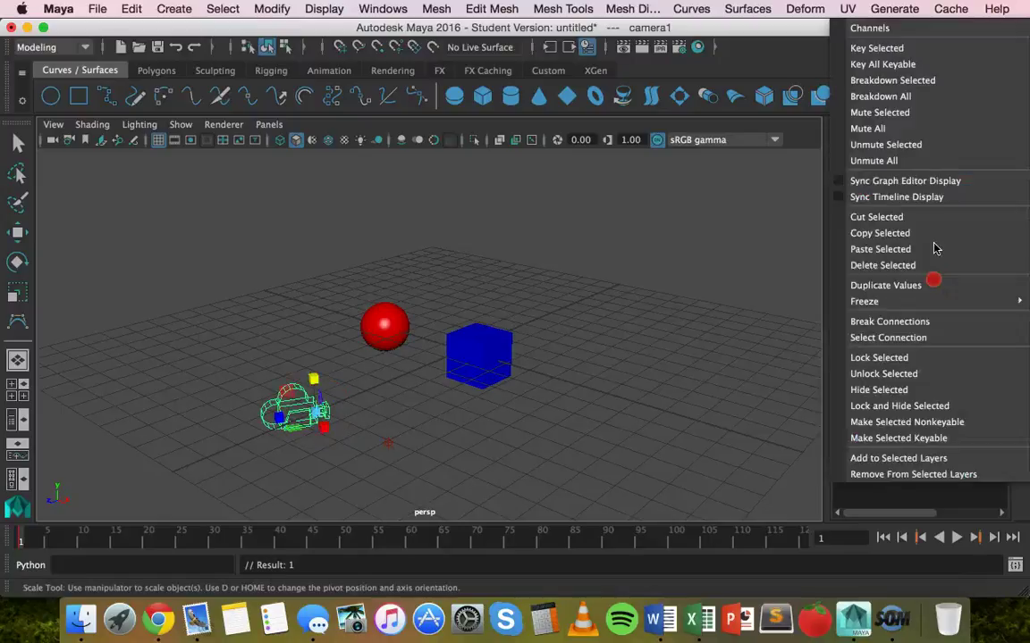
click(894, 46)
click(933, 296)
right_click(933, 296)
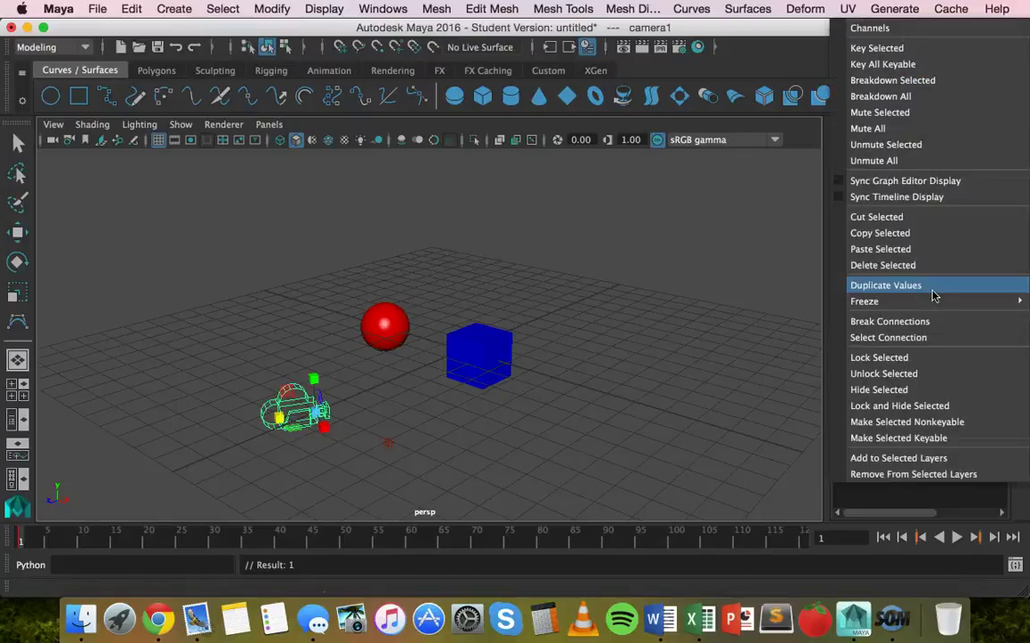
click(896, 45)
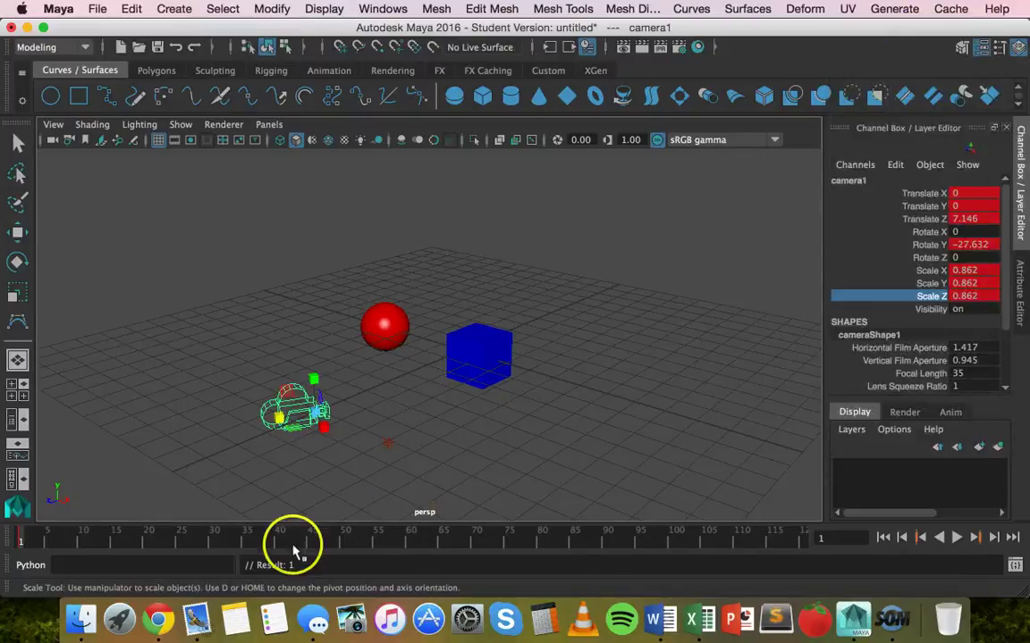
On frame 50, move the camera to the far side of the cube, at about X 6.41 and Z -5.79.
click(344, 539)
click(17, 231)
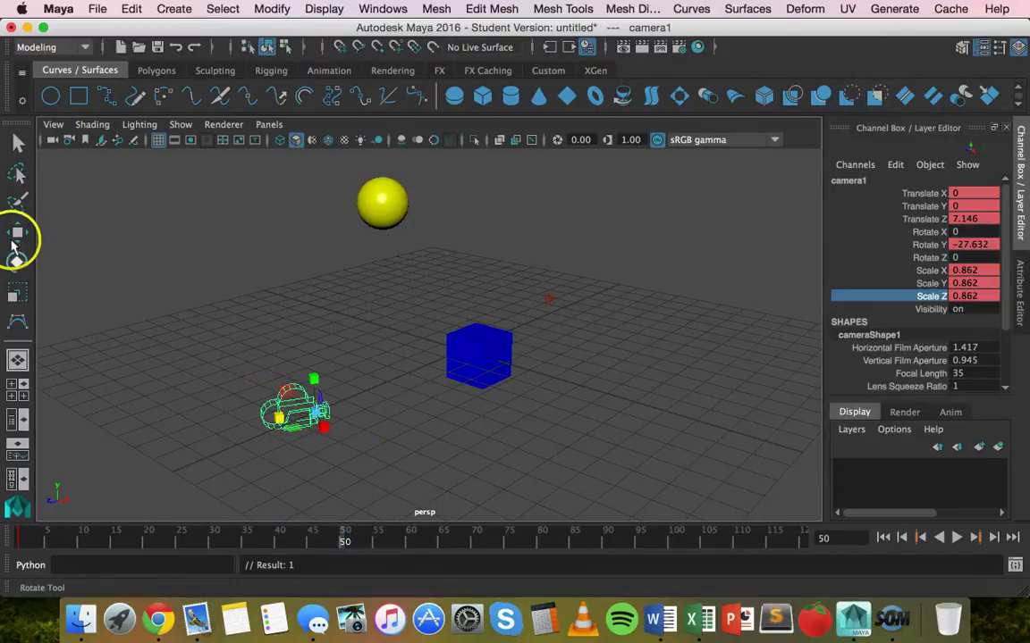
drag(286, 419, 731, 396)
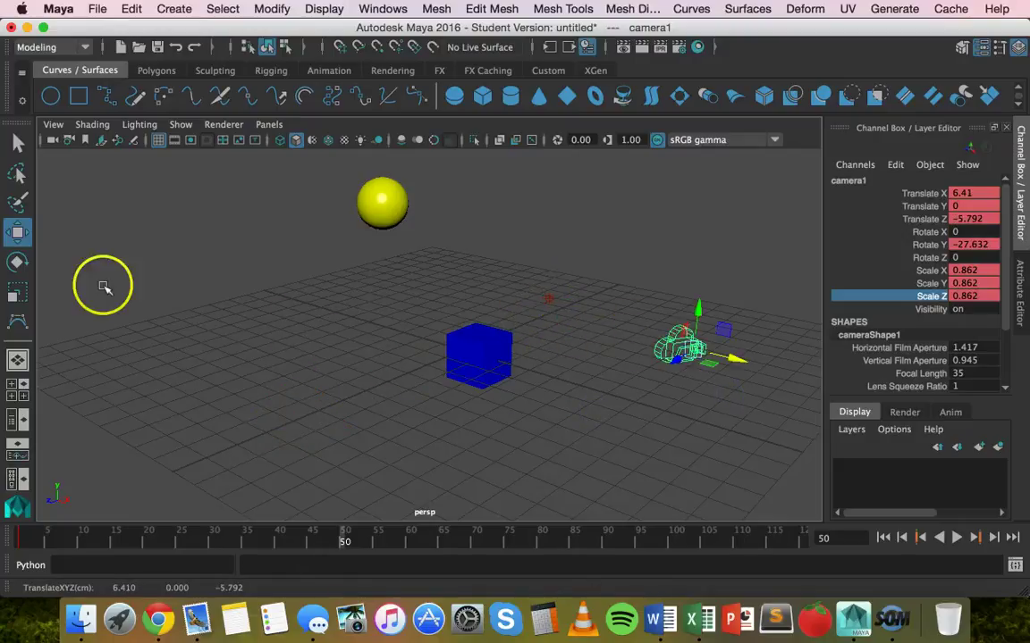
Turn the camera back toward the cube at about 126.2 degrees on Y and scale it uniformly up to about 1.55.
click(17, 261)
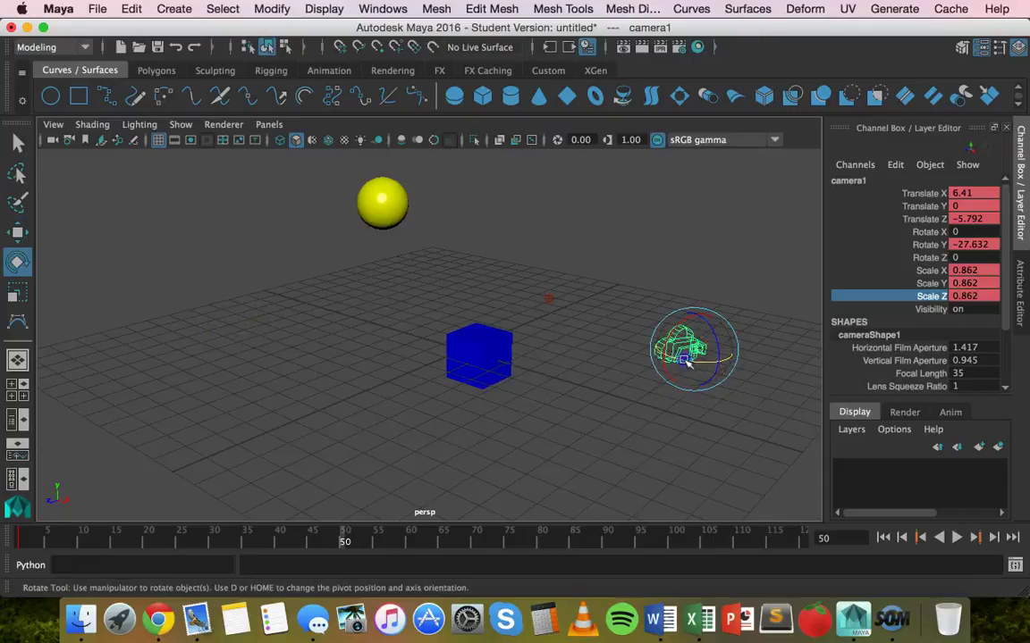
drag(686, 361, 762, 354)
drag(681, 361, 735, 359)
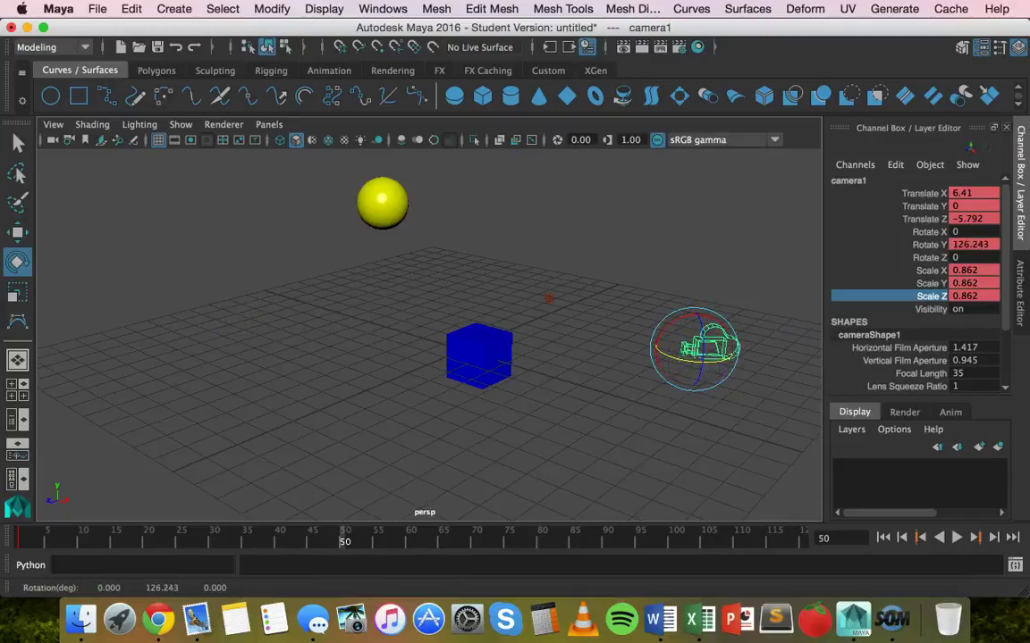
click(17, 291)
drag(702, 348, 759, 345)
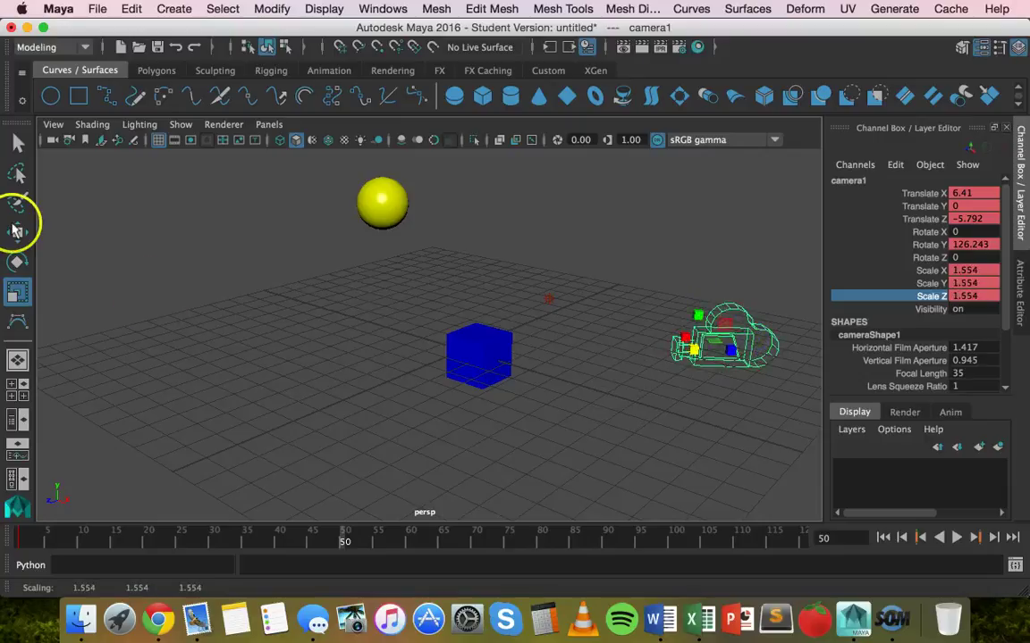
click(17, 143)
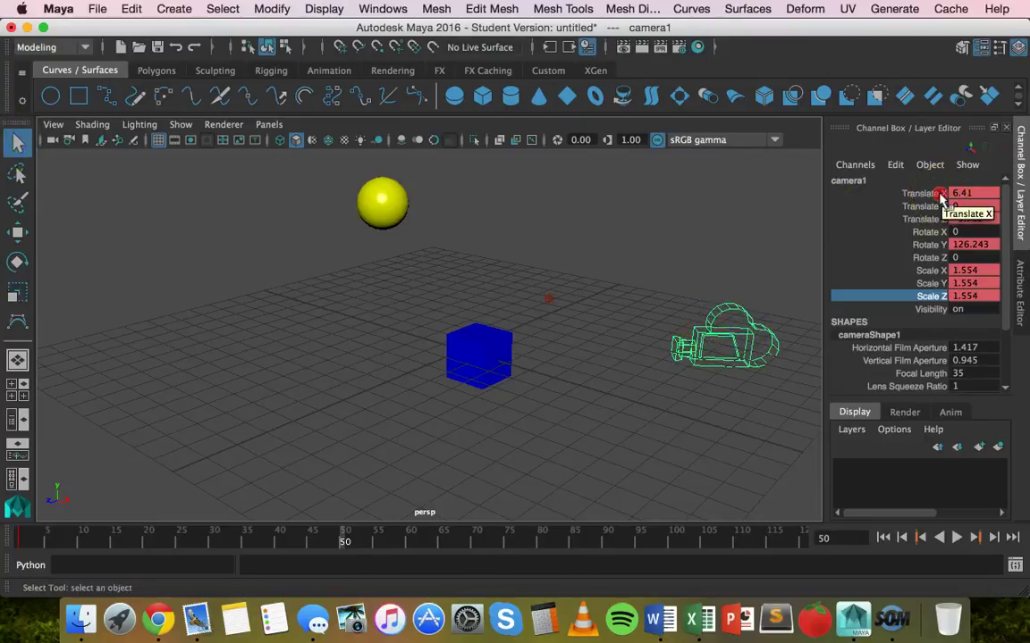
Key the moved camera's Translate X, Y and Z channels on frame 50.
right_drag(940, 194, 889, 50)
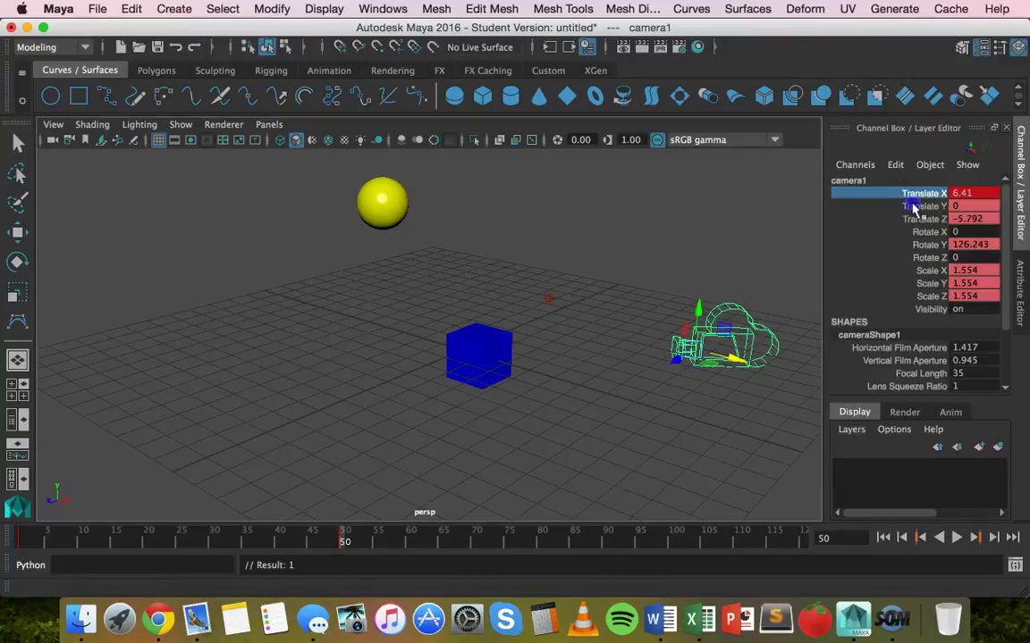
click(914, 207)
right_drag(925, 146, 887, 54)
click(930, 219)
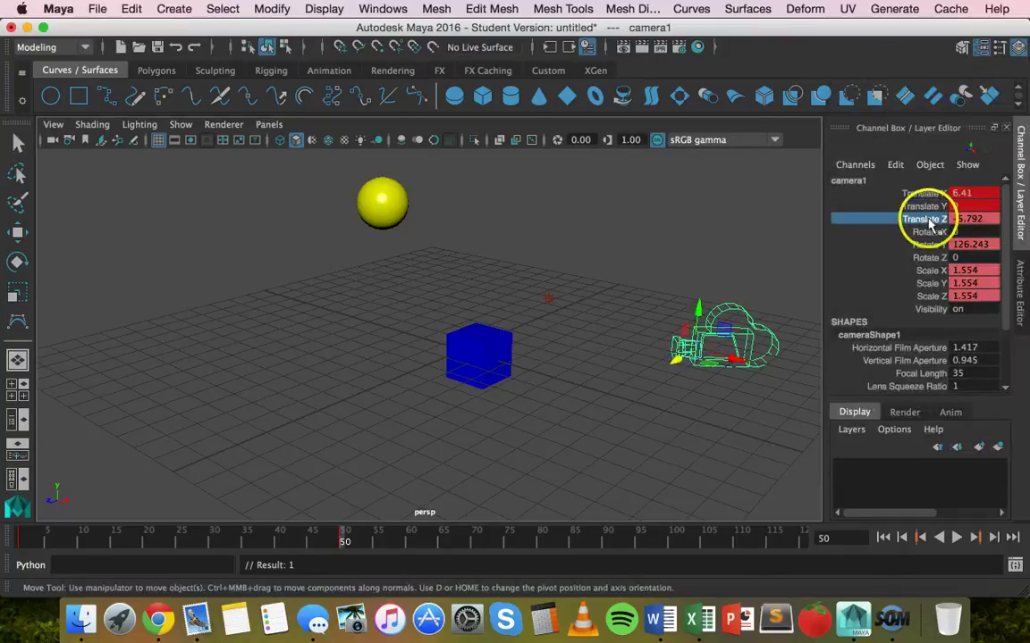
right_drag(929, 222, 890, 45)
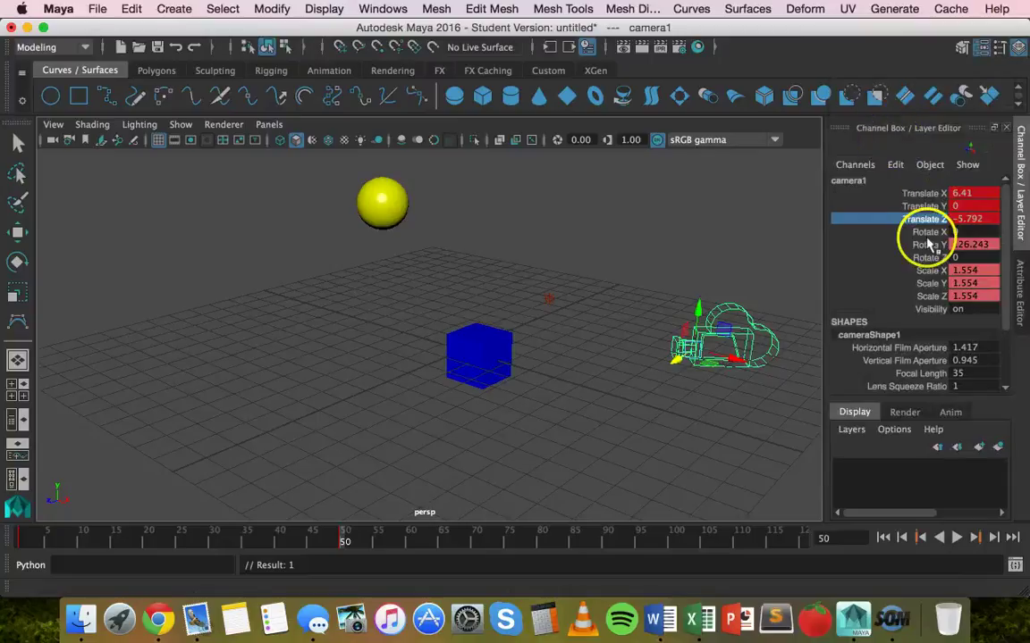
Key the camera's Rotate Y and Scale X, Y and Z channels on frame 50.
click(930, 244)
right_drag(929, 234, 891, 45)
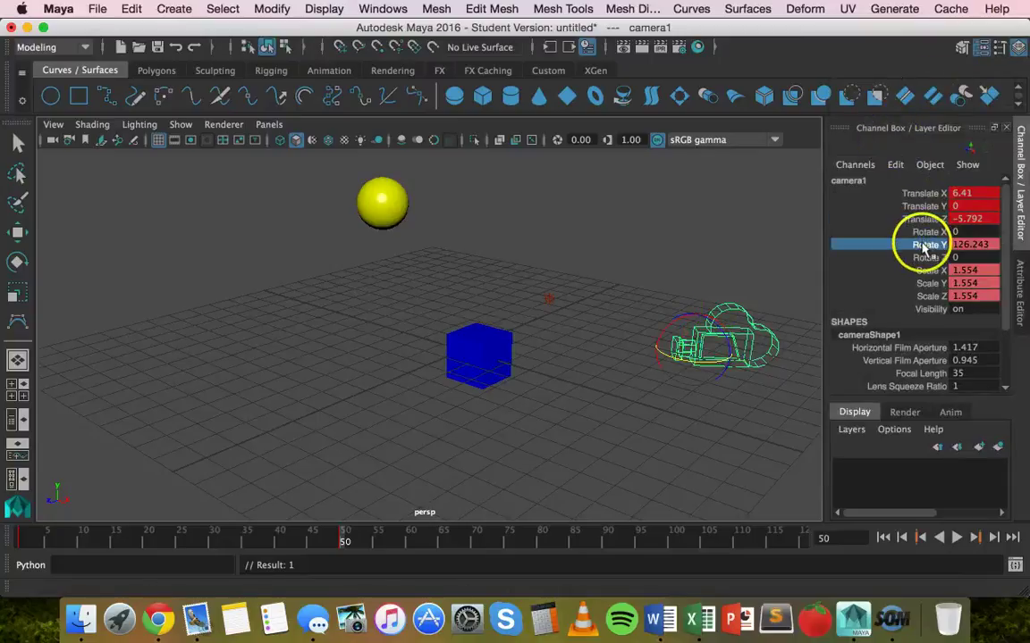
right_drag(930, 248, 901, 44)
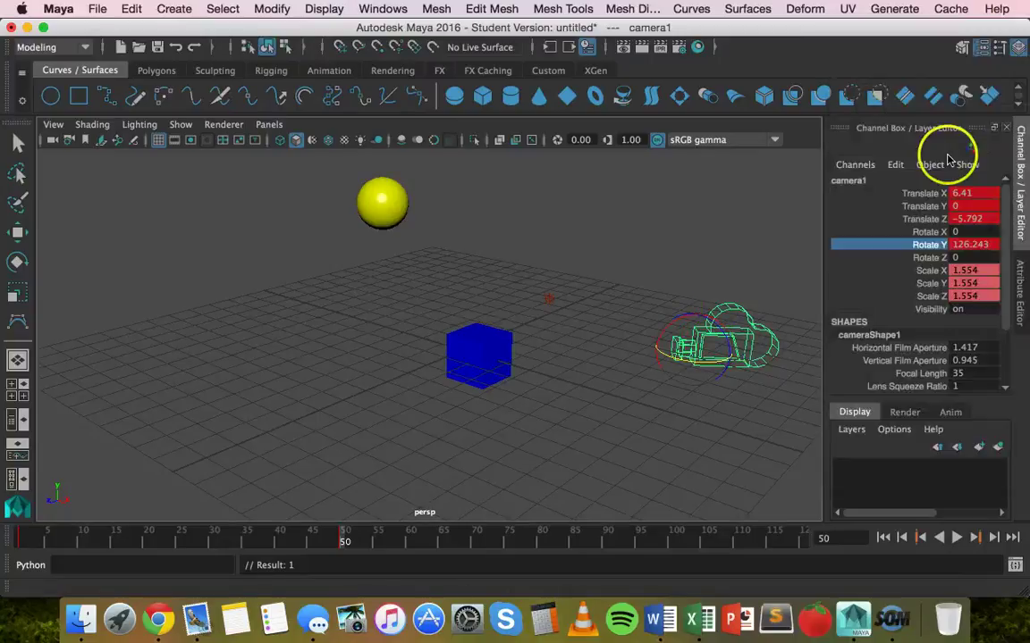
click(929, 270)
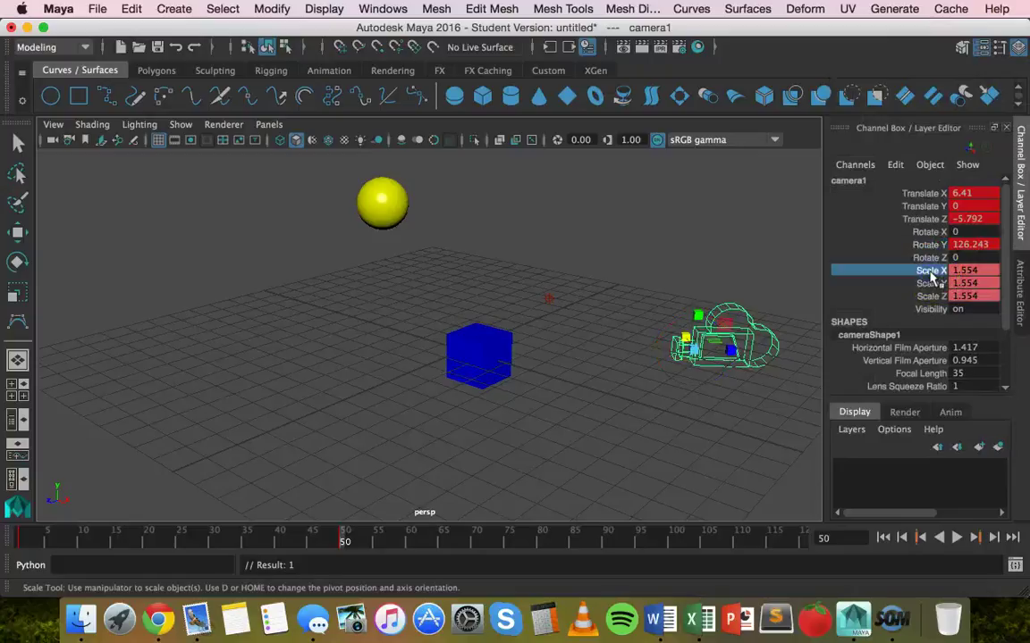
right_drag(930, 271, 885, 45)
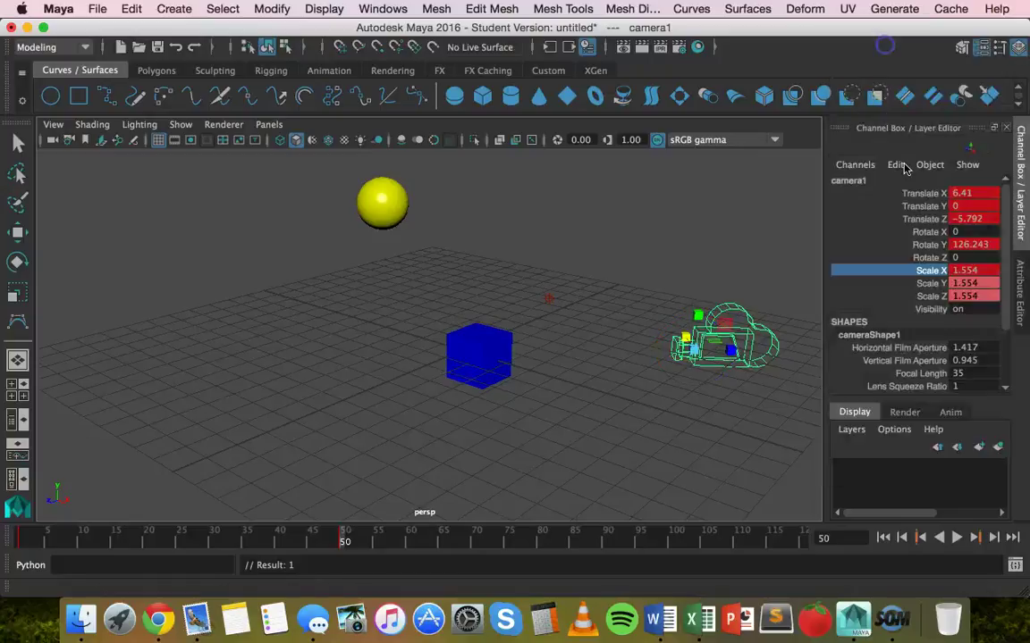
click(931, 284)
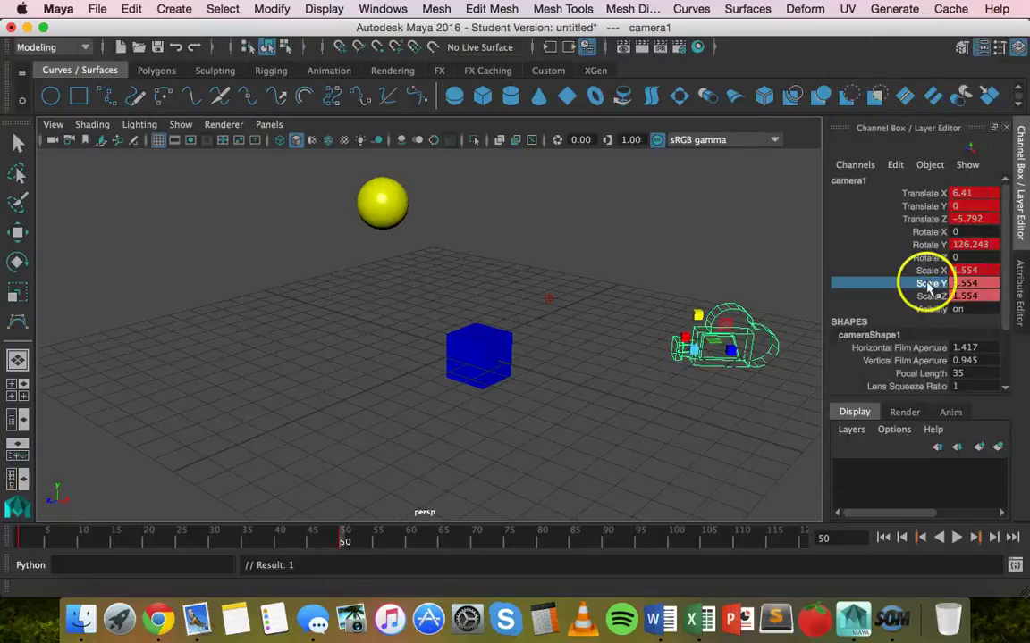
right_drag(930, 285, 915, 45)
click(934, 297)
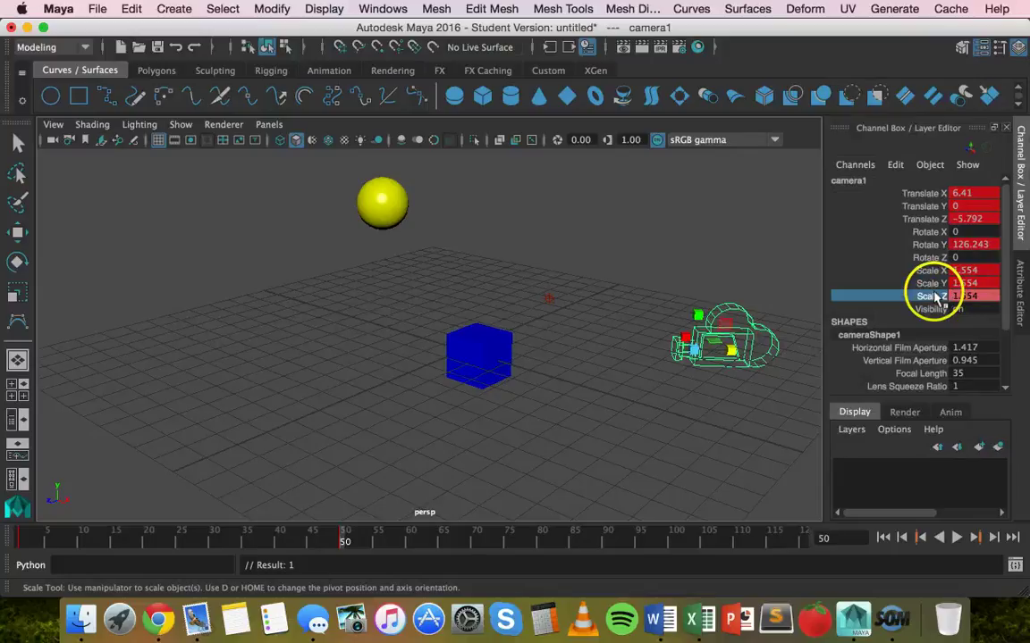
right_drag(934, 296, 903, 45)
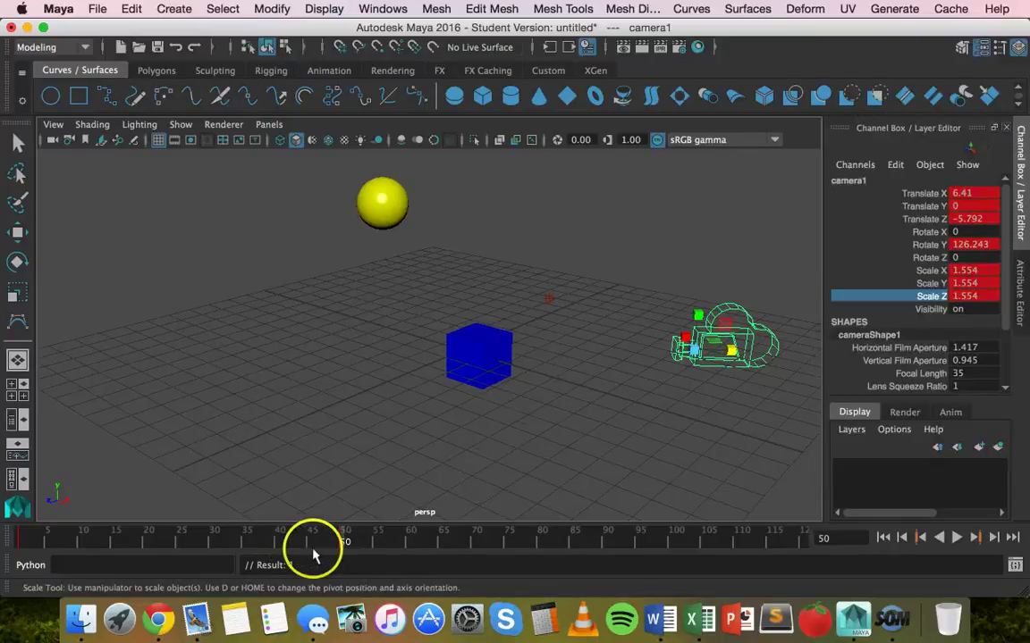
Scrub the animation between frames 50 and 1 to review the camera's movement, rotation and scaling.
drag(339, 543, 170, 539)
key(r)
drag(545, 363, 525, 383)
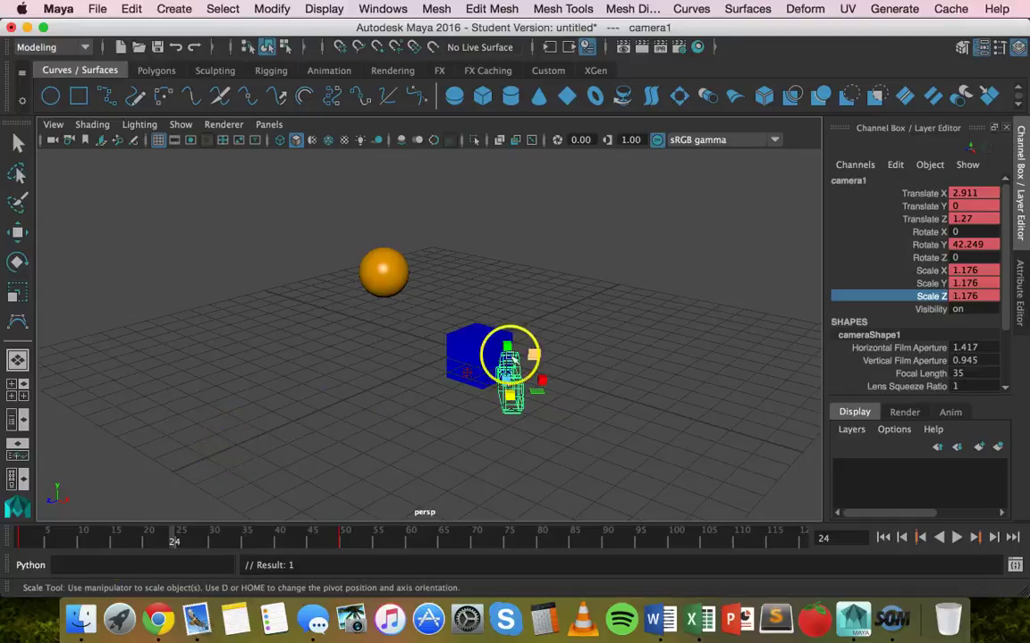
click(228, 534)
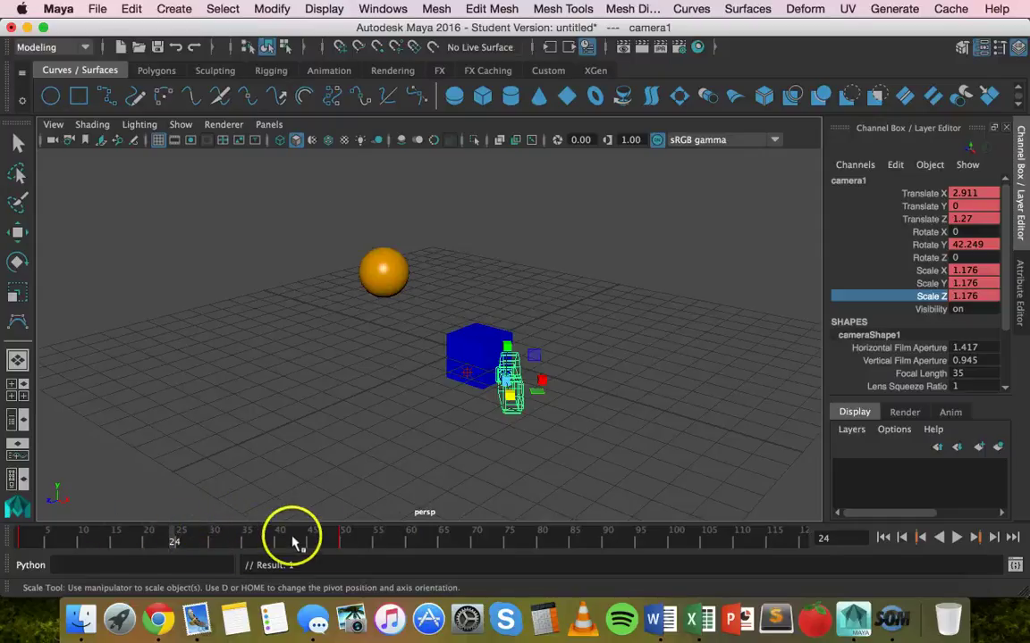
drag(339, 543, 19, 540)
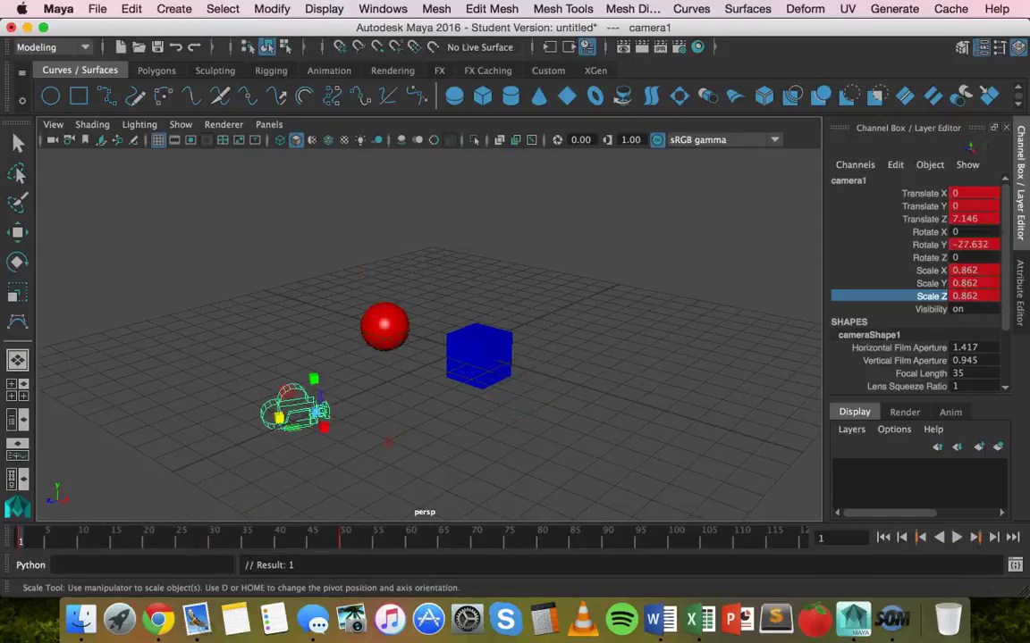